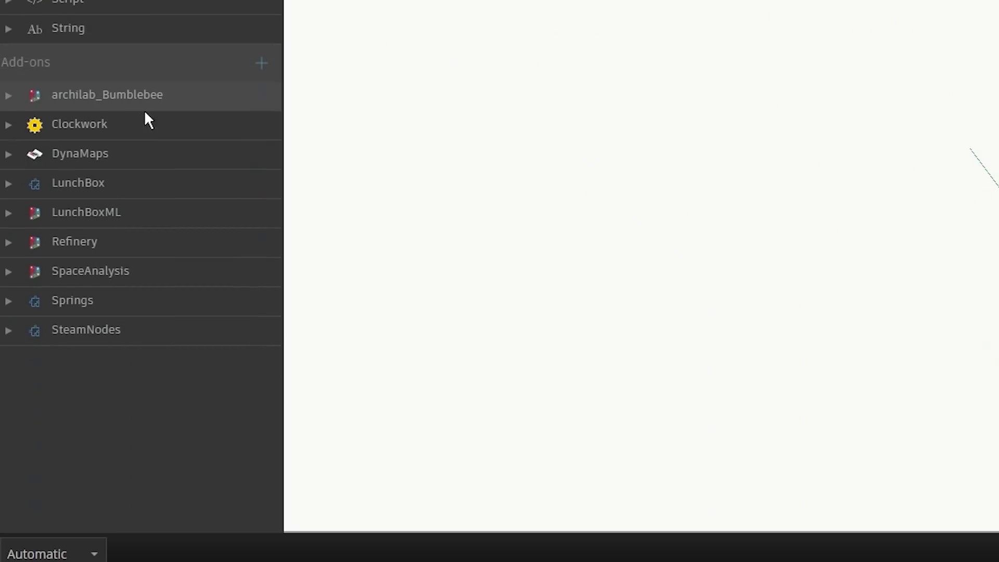
# - Expand LunchBox > Geometry > Curves in the Library to list ShortestWalk and the other curve nodes
pyautogui.click(6, 188)
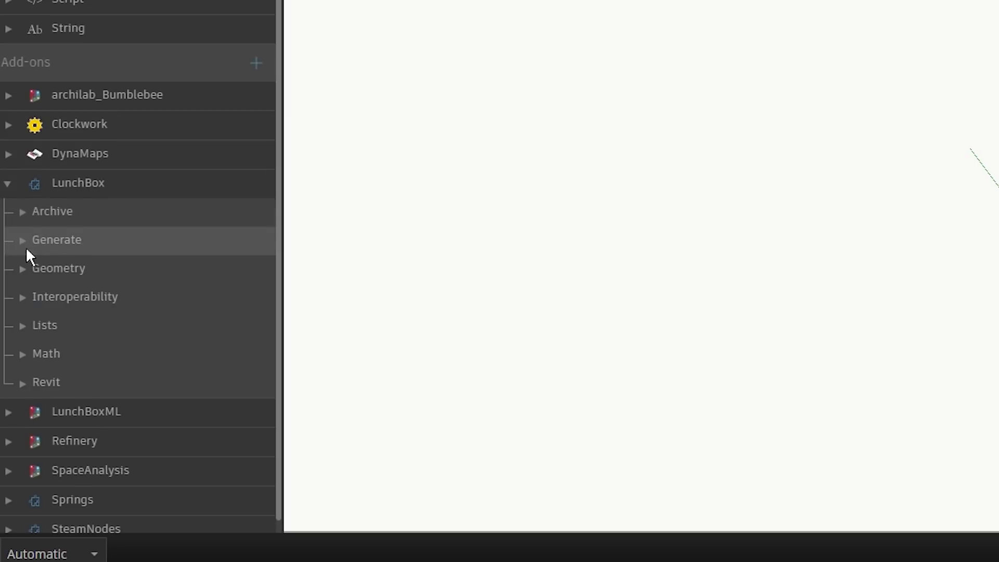
pyautogui.click(20, 271)
pyautogui.click(26, 297)
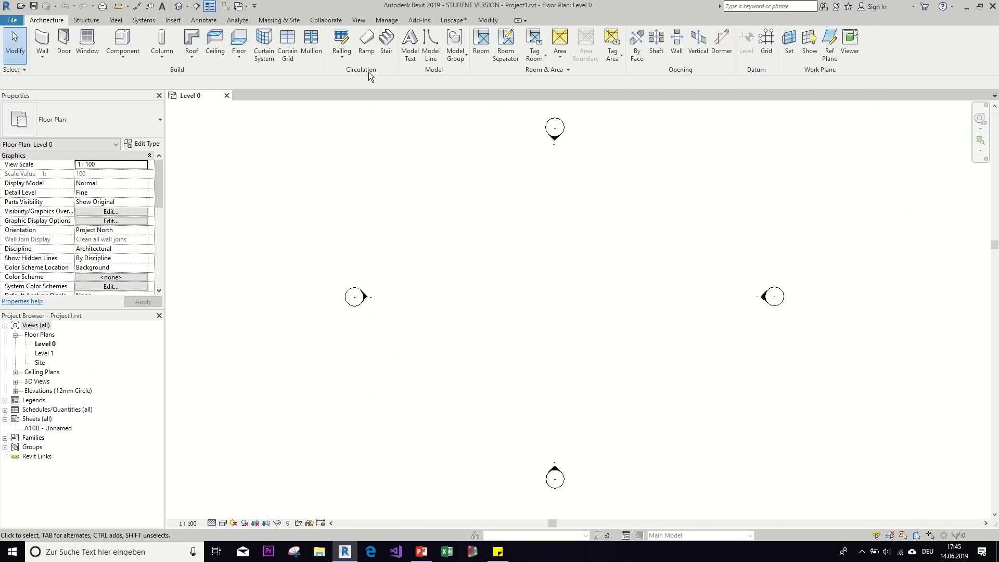
# - Launch Dynamo from Revit's Manage tab and start a new Home workspace in a maximized window
pyautogui.click(385, 21)
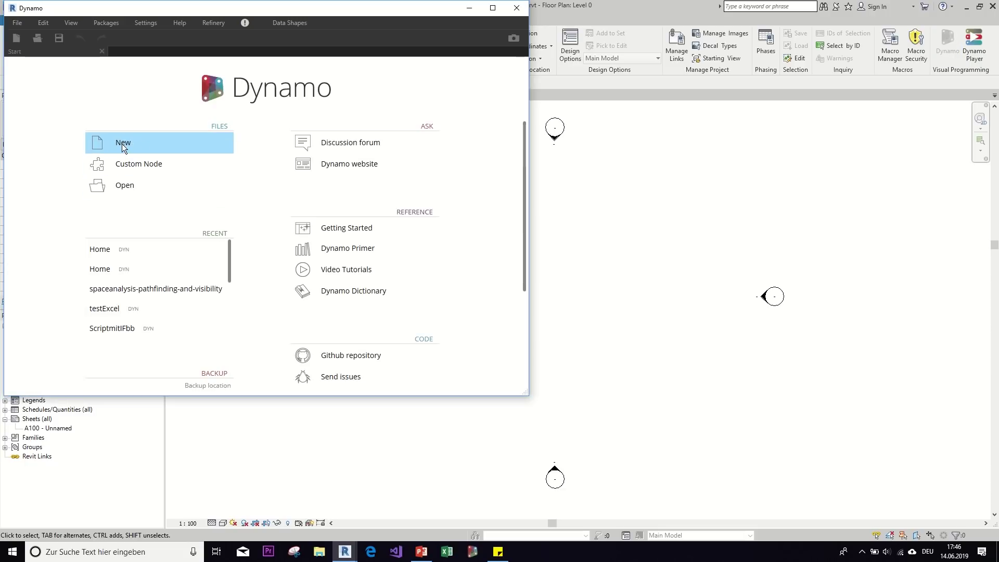
pyautogui.click(96, 145)
pyautogui.click(493, 7)
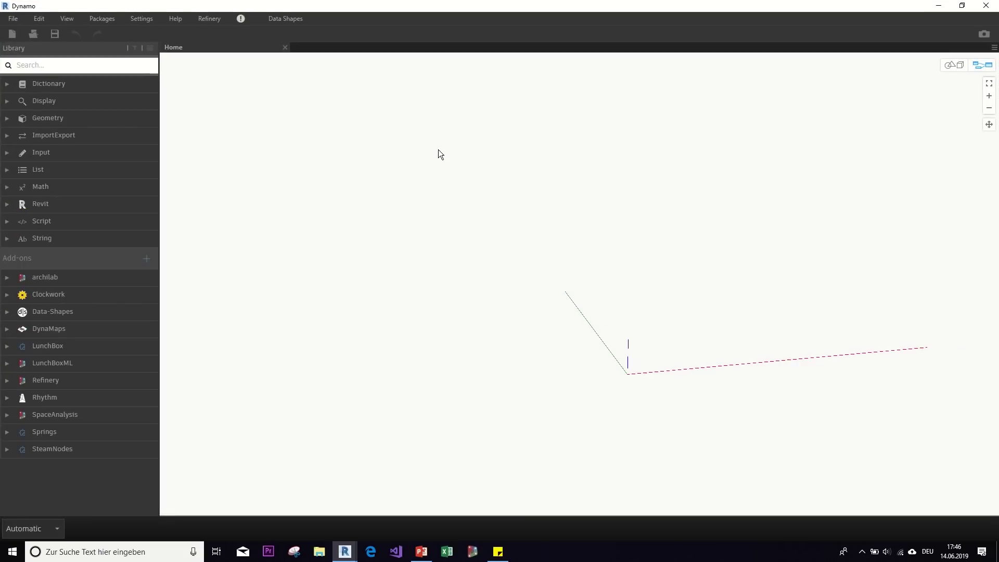
pyautogui.click(97, 20)
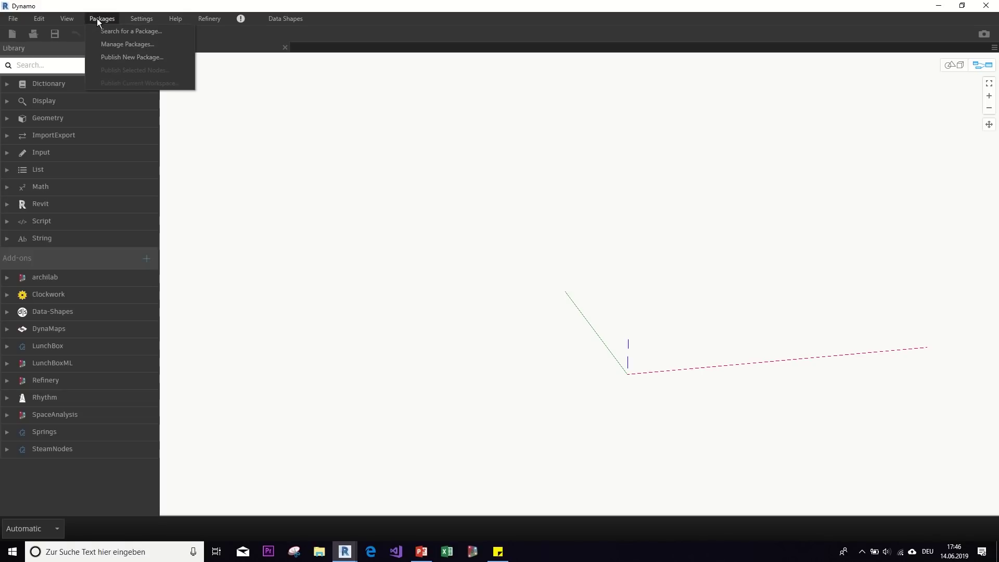
pyautogui.click(104, 32)
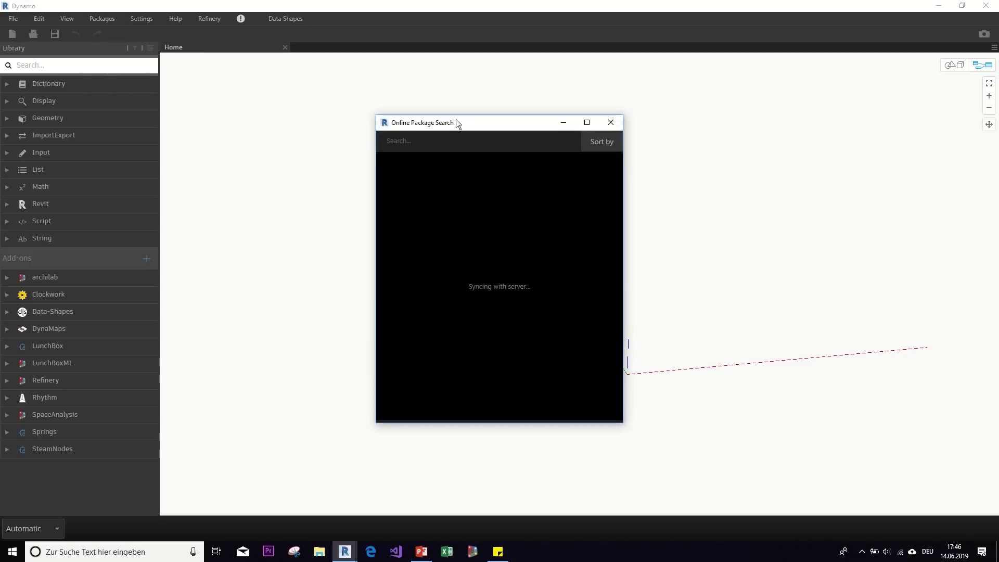
pyautogui.moveTo(455, 120); pyautogui.dragTo(519, 90)
pyautogui.click(490, 111)
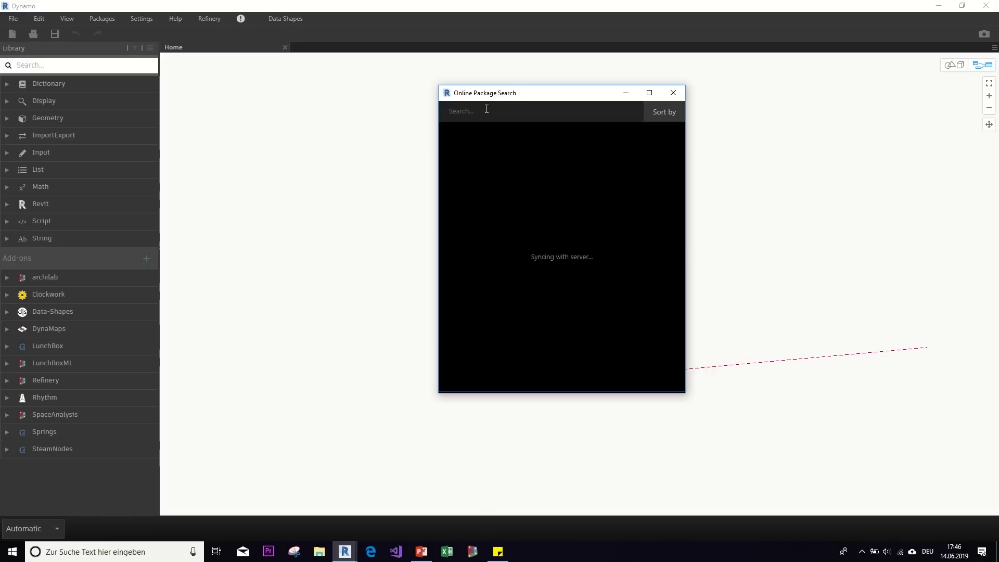
pyautogui.write('Space Analysis')
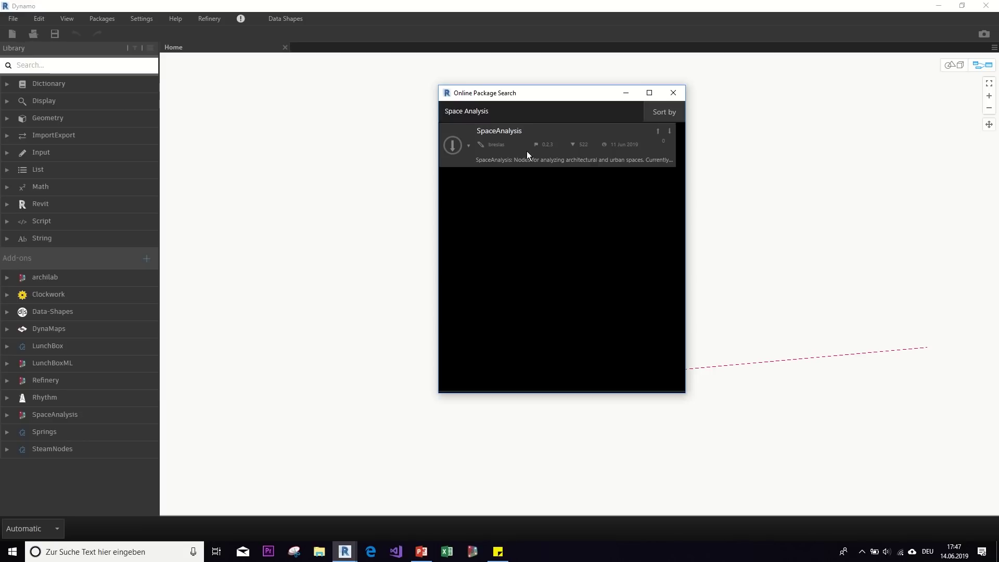
pyautogui.click(673, 92)
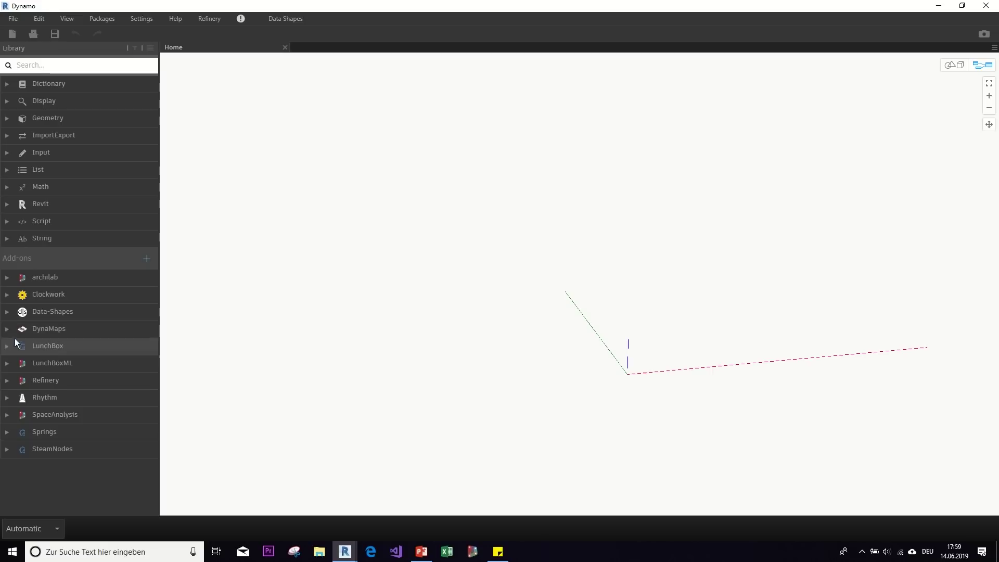
# - Expand DynaMaps > Live > Buildings and read the BuildingFootPrintPolygons and BuildingFootPrintSurfaces descriptions
pyautogui.click(7, 329)
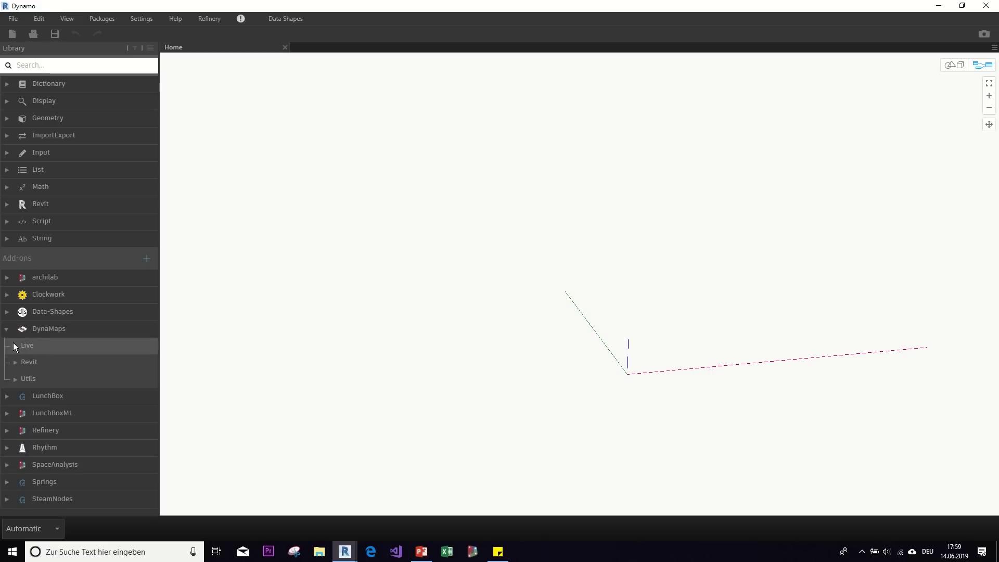
pyautogui.click(14, 345)
pyautogui.click(18, 363)
pyautogui.moveTo(51, 396)
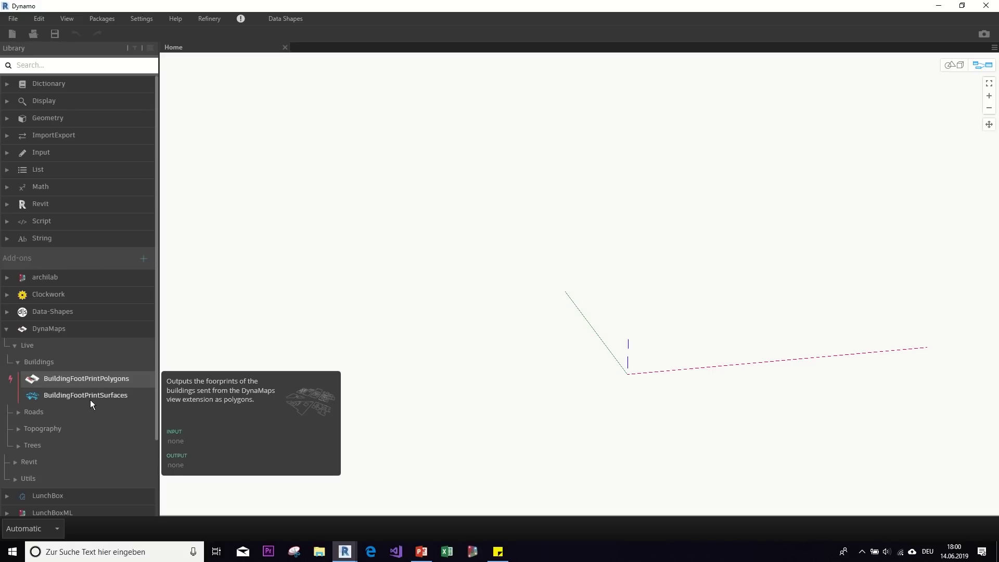
pyautogui.moveTo(96, 397)
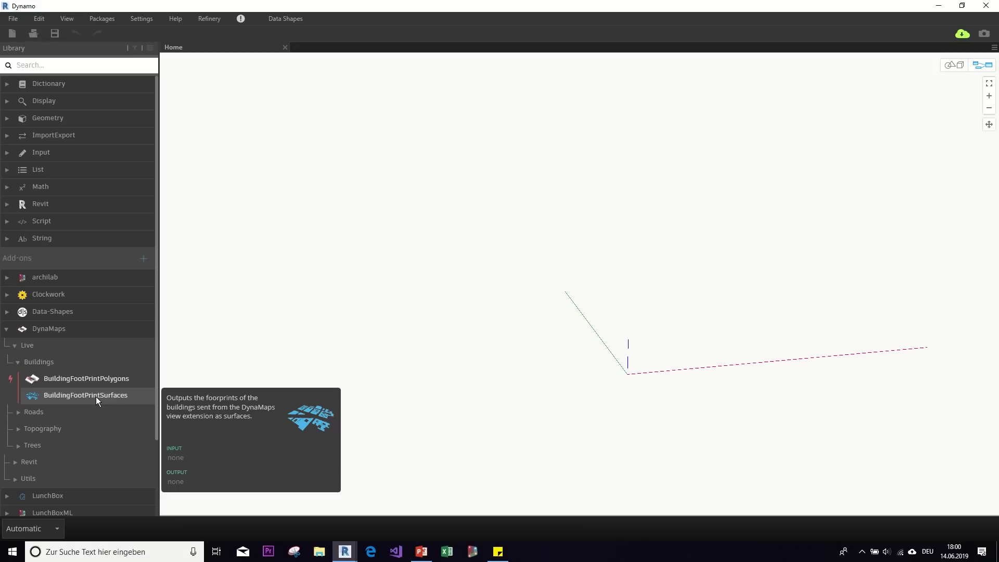
# - Switch the run mode to Manual and place a BuildingFootPrintSurfaces node on the canvas
pyautogui.click(41, 526)
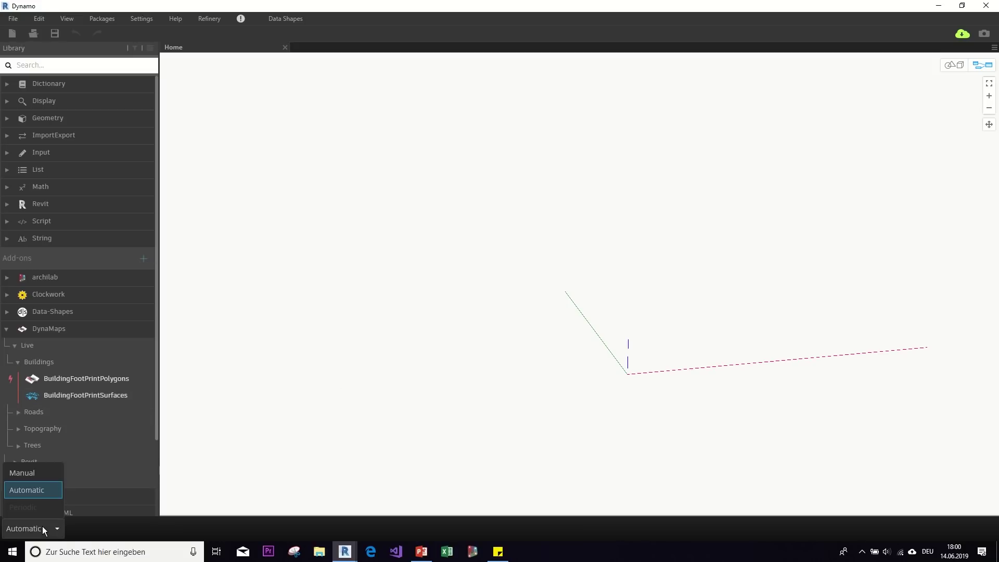
pyautogui.click(20, 473)
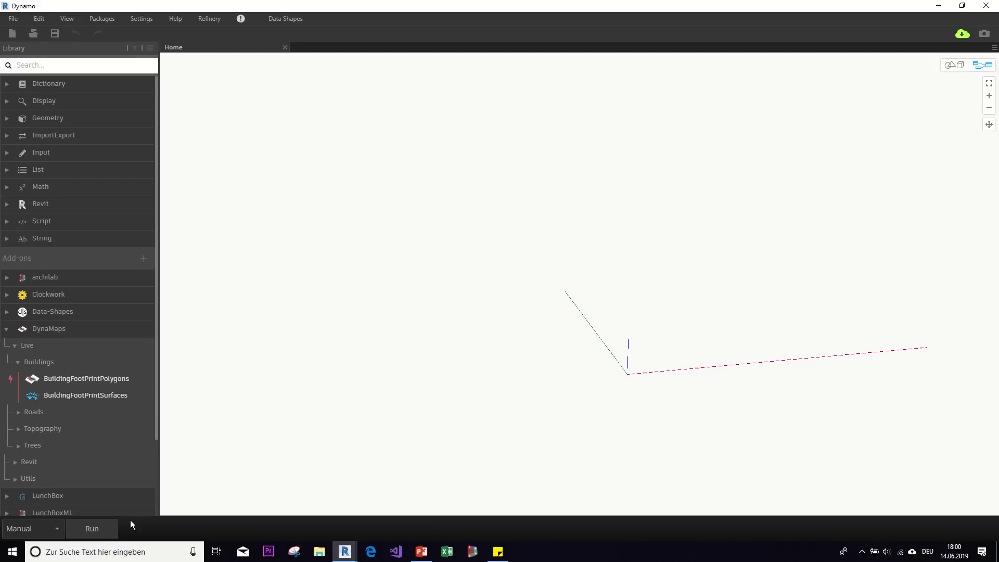
pyautogui.click(99, 395)
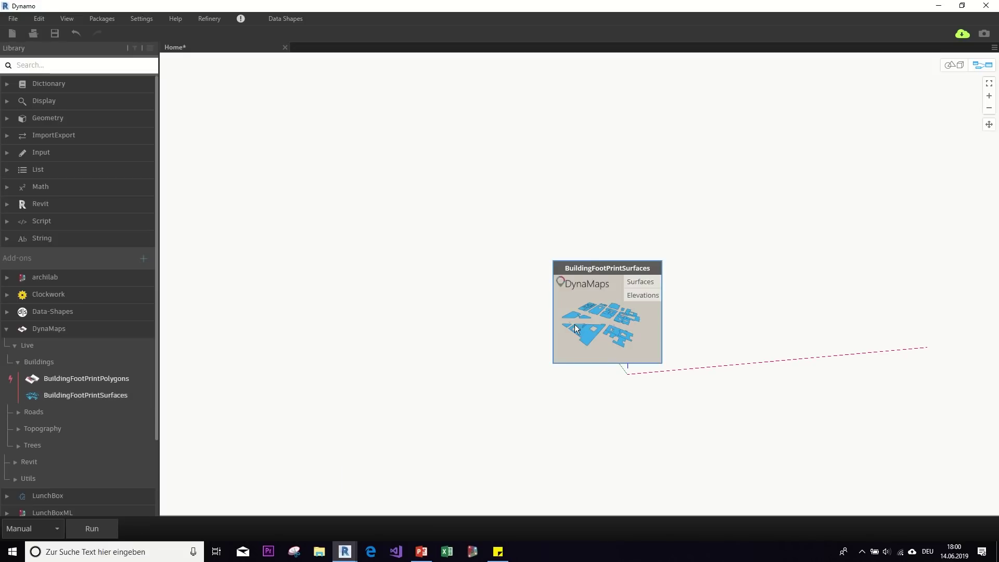
pyautogui.moveTo(574, 323); pyautogui.dragTo(377, 280)
pyautogui.scroll(3, 385, 281)
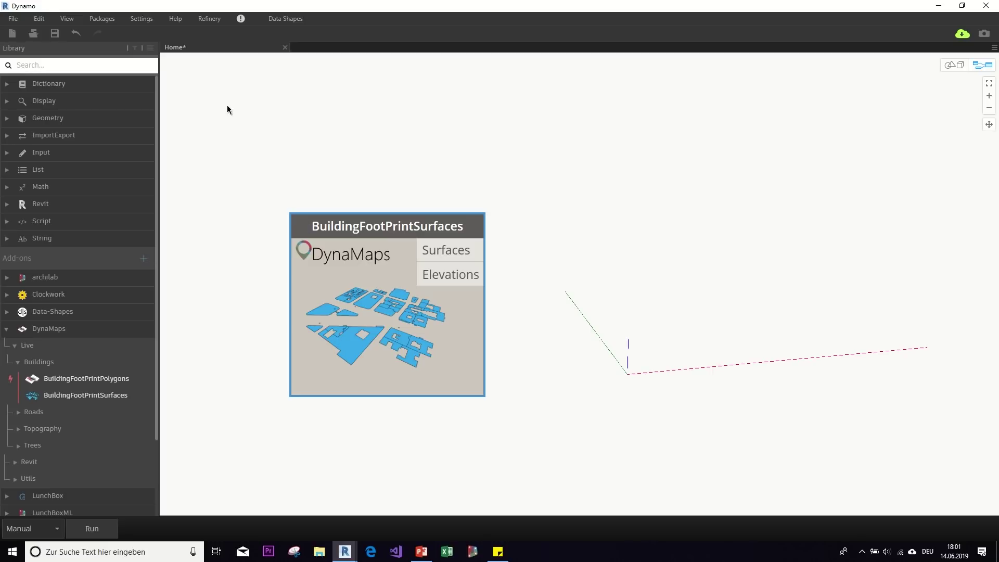
# - Open the DynaMaps window from the View menu and enter the address 'frankfurt, germany'
pyautogui.click(73, 20)
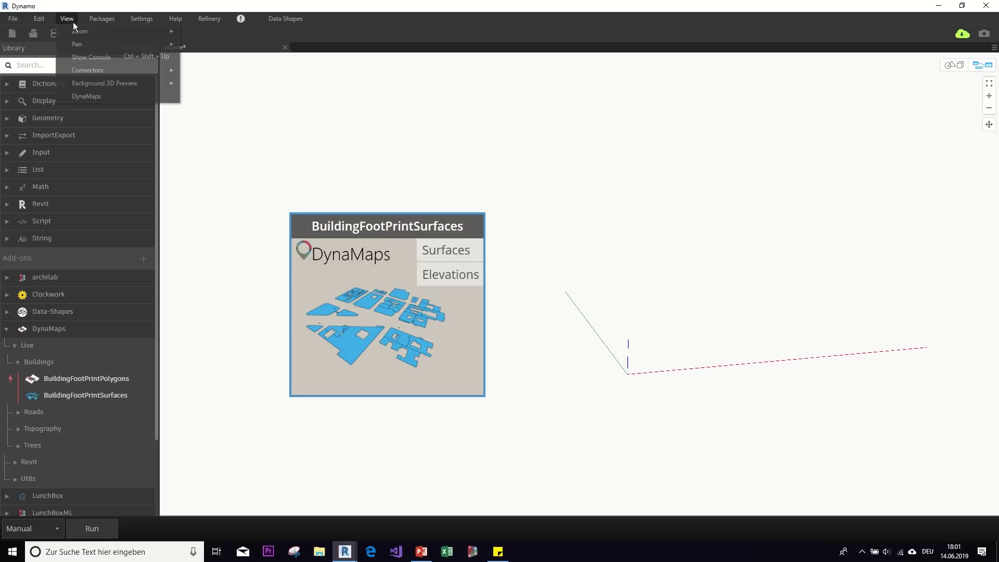
pyautogui.click(82, 97)
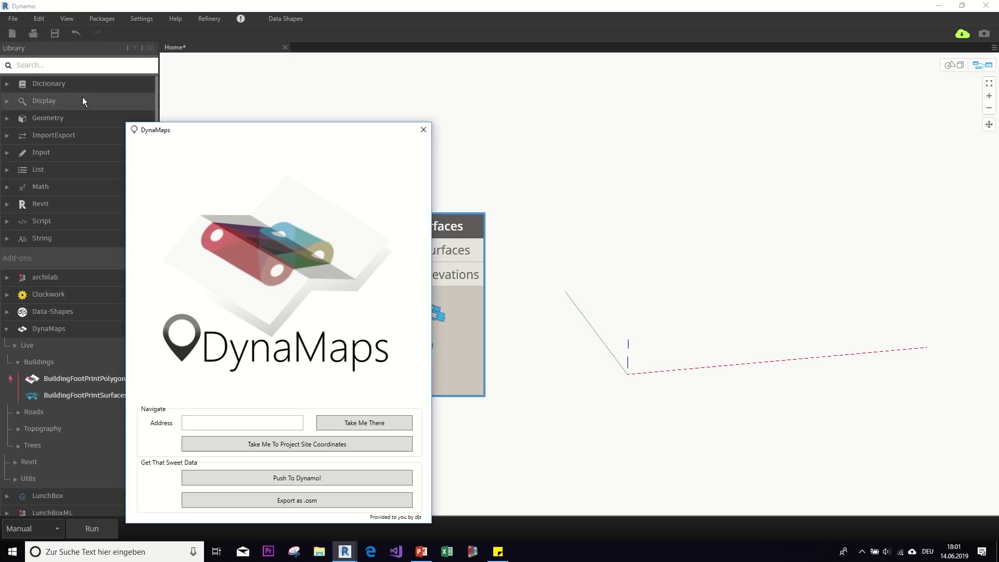
pyautogui.moveTo(264, 131); pyautogui.dragTo(243, 88)
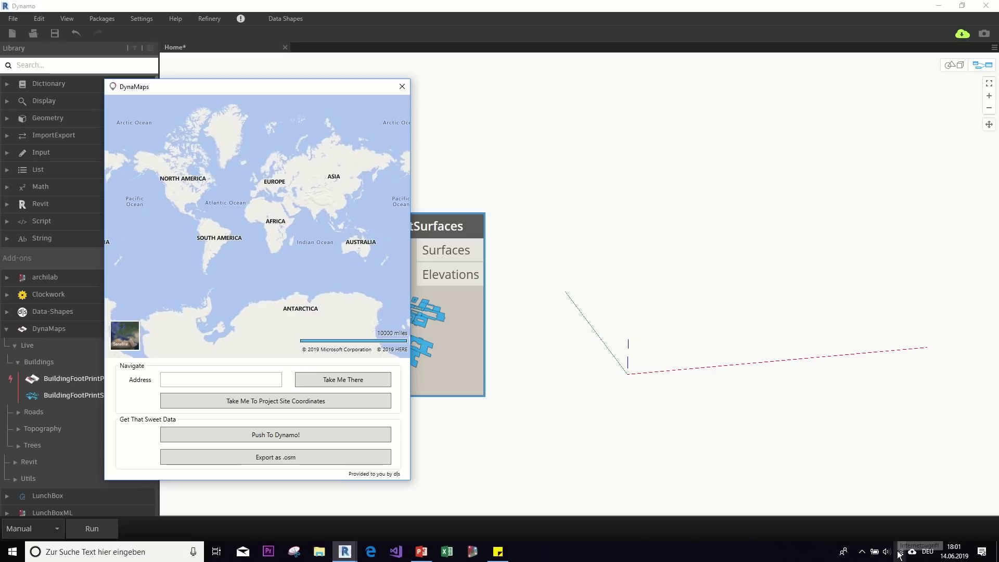
pyautogui.click(222, 382)
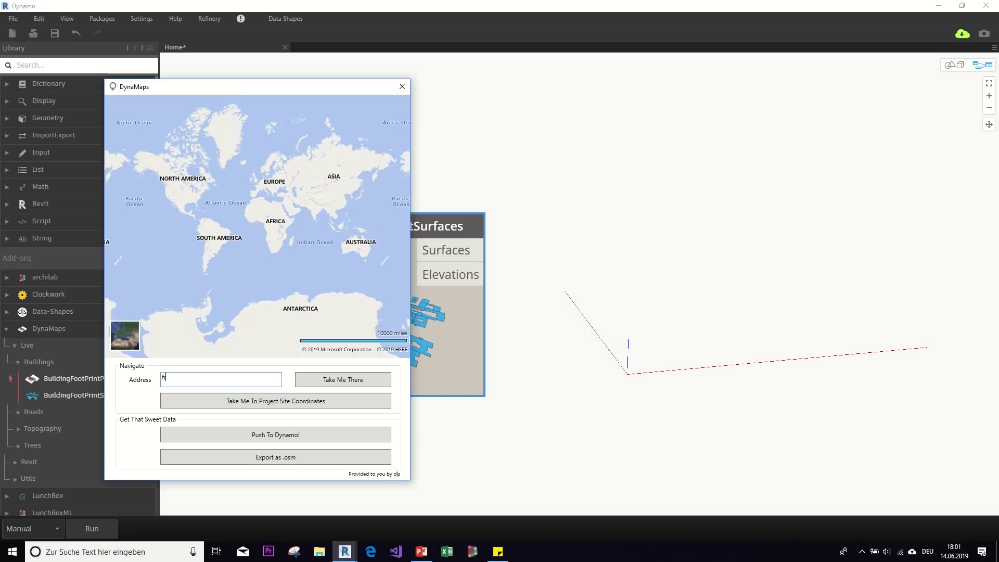
pyautogui.write('ankfurt, germany')
# - Jump the map to Frankfurt and zoom in on Willy-Brandt-Platz at the 250 ft scale
pyautogui.click(327, 378)
pyautogui.scroll(-9, 271, 208)
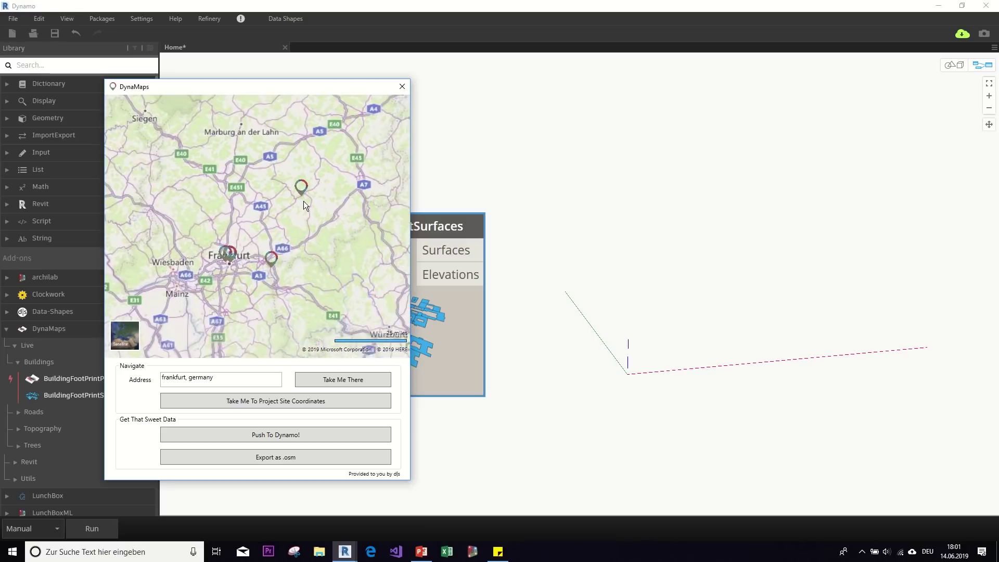
pyautogui.scroll(7, 298, 215)
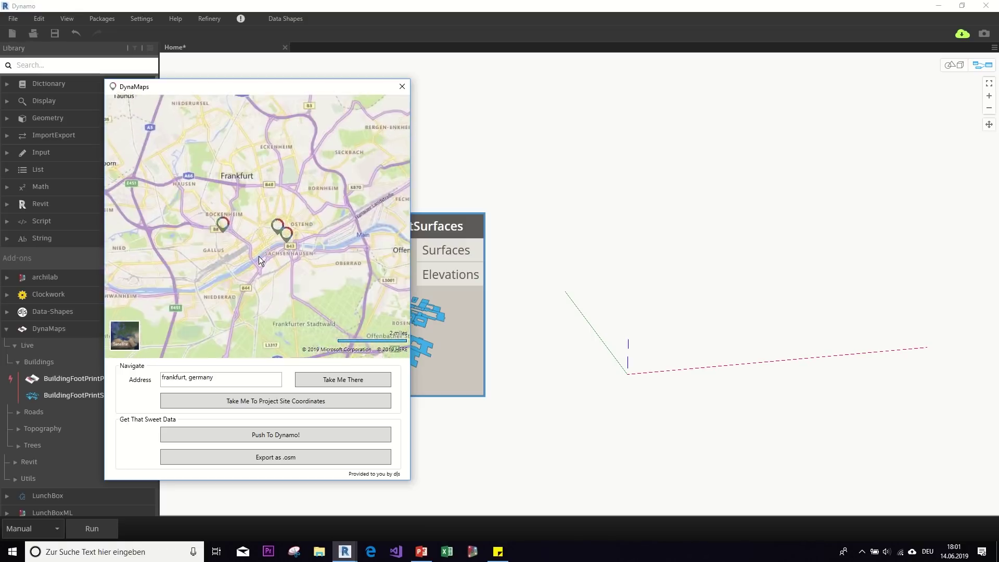
pyautogui.moveTo(267, 266)
pyautogui.mouseDown()
pyautogui.moveTo(224, 289)
pyautogui.moveTo(228, 190)
pyautogui.moveTo(261, 266)
pyautogui.moveTo(297, 237)
pyautogui.moveTo(270, 255)
pyautogui.mouseUp()
pyautogui.scroll(1, 242, 221)
pyautogui.scroll(1, 232, 235)
pyautogui.scroll(-1, 239, 234)
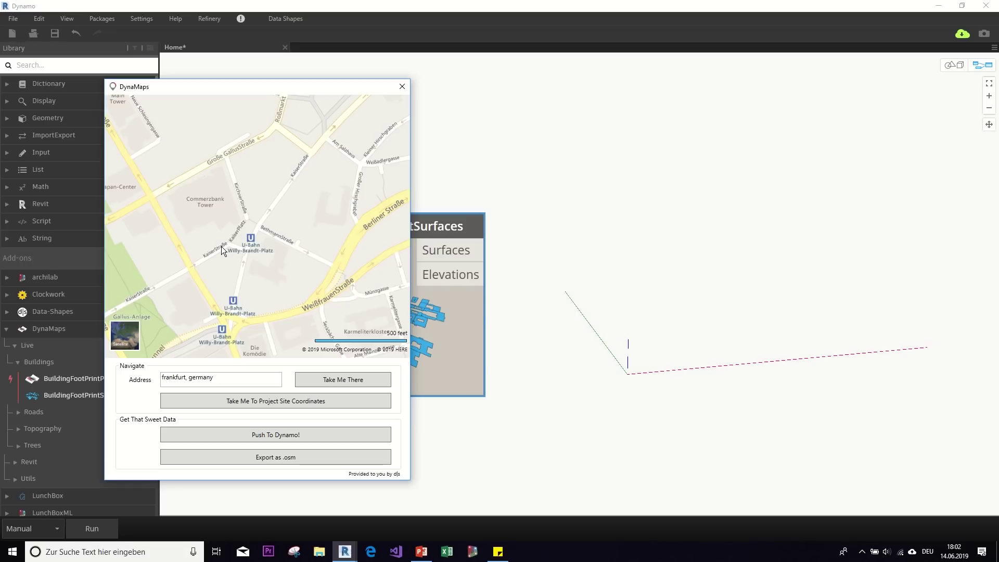
pyautogui.scroll(2, 221, 245)
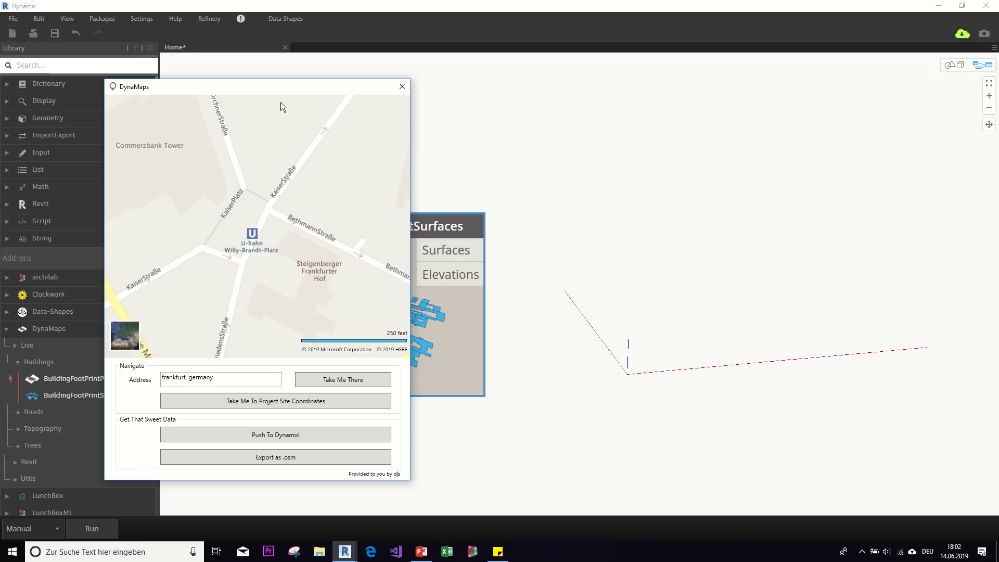
pyautogui.scroll(-2, 239, 176)
pyautogui.moveTo(183, 245); pyautogui.dragTo(204, 251)
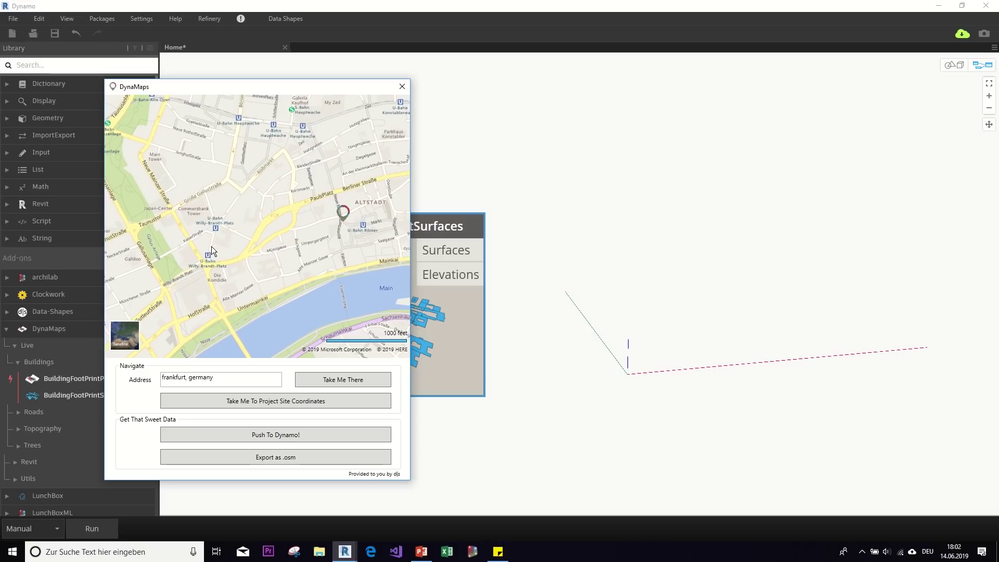
pyautogui.scroll(1, 211, 245)
pyautogui.moveTo(210, 249); pyautogui.dragTo(301, 290)
pyautogui.scroll(1, 237, 267)
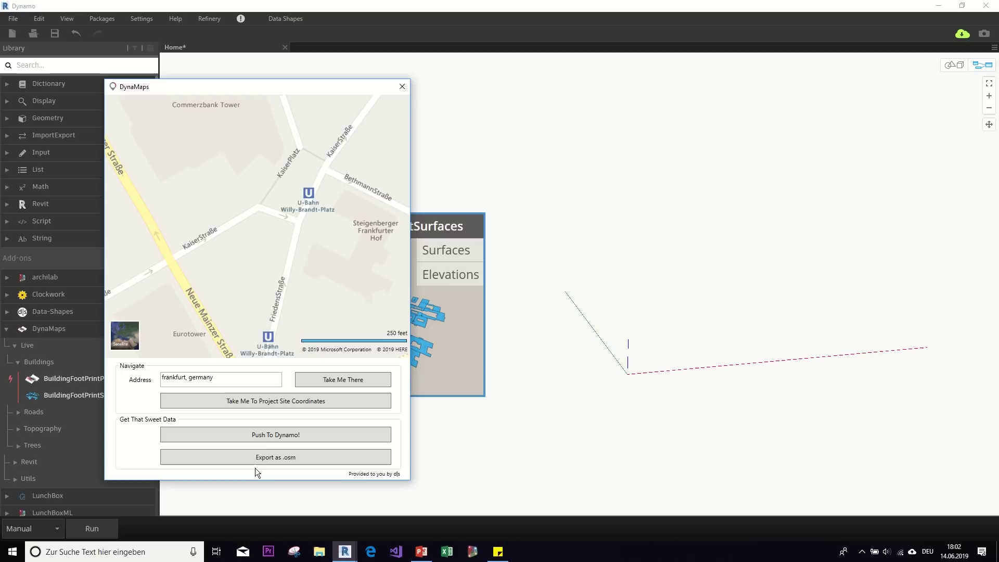
# - Set Revit project length units to meters rounded to 3 decimal places, then return to Dynamo
pyautogui.click(345, 553)
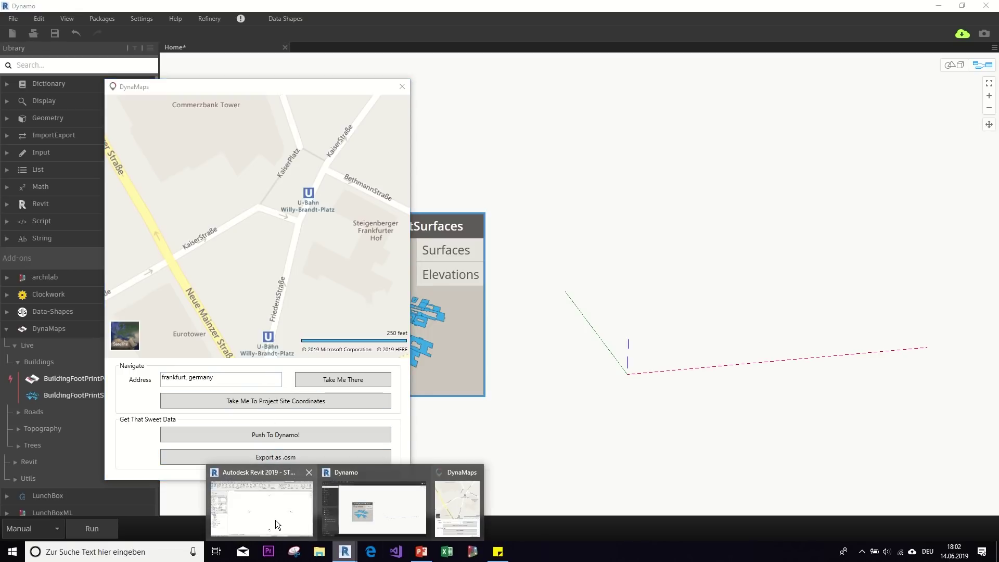
pyautogui.click(275, 522)
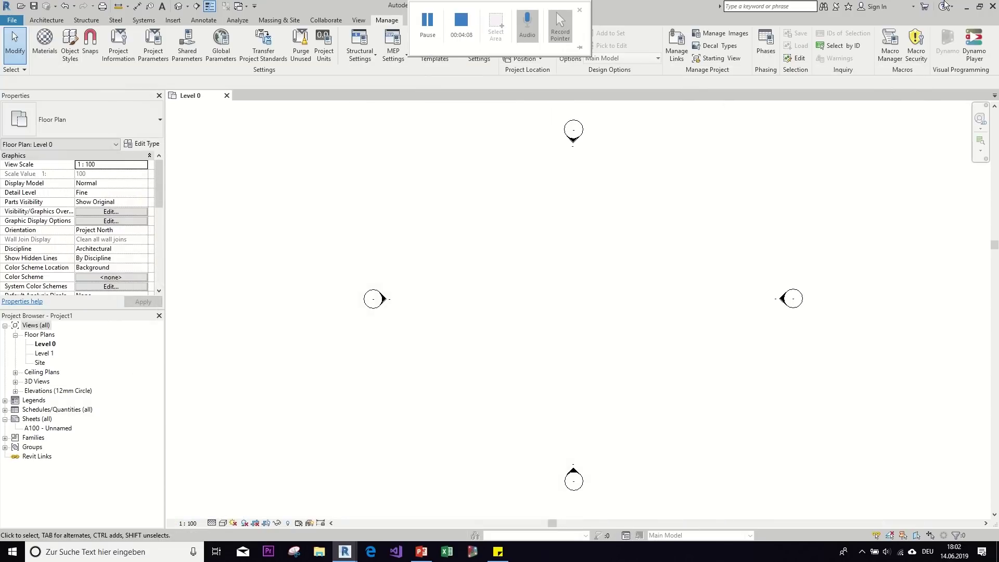
pyautogui.click(324, 54)
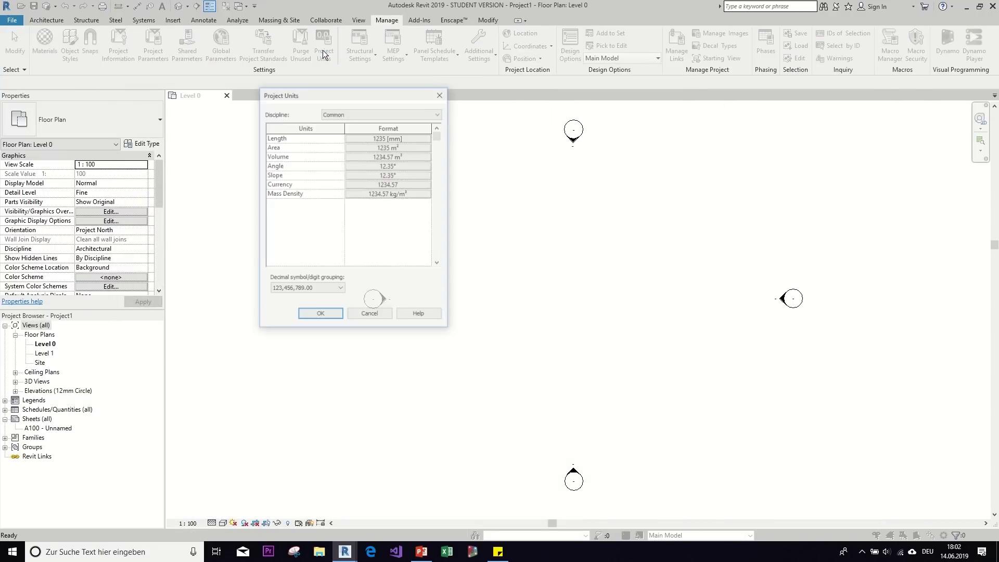
pyautogui.click(385, 139)
pyautogui.click(351, 157)
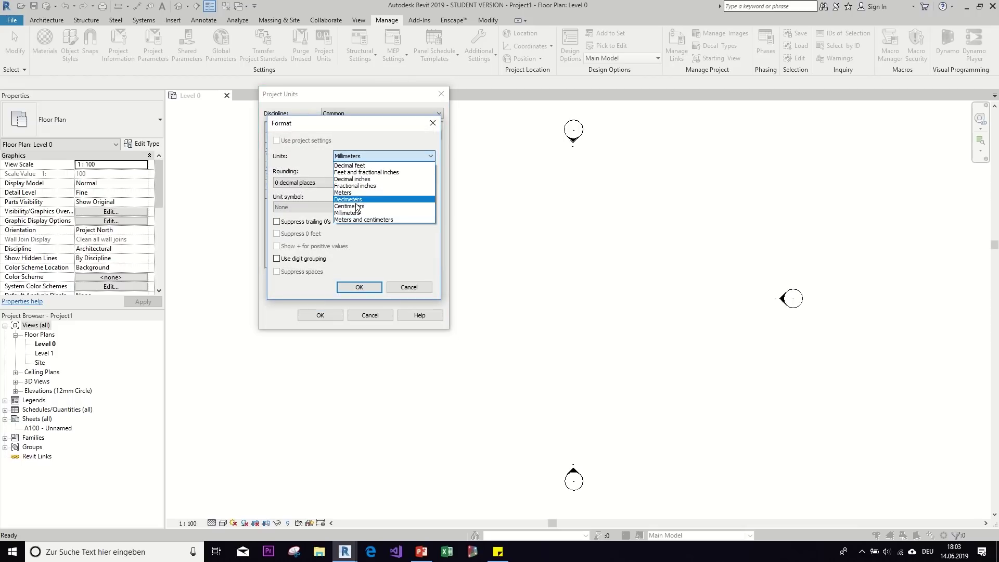
pyautogui.click(345, 193)
pyautogui.click(338, 183)
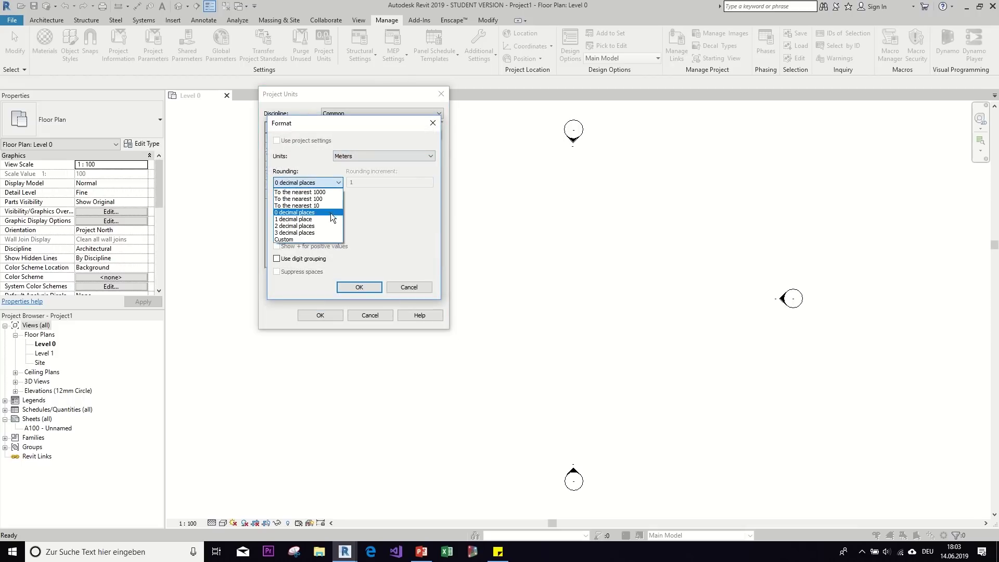
pyautogui.click(325, 232)
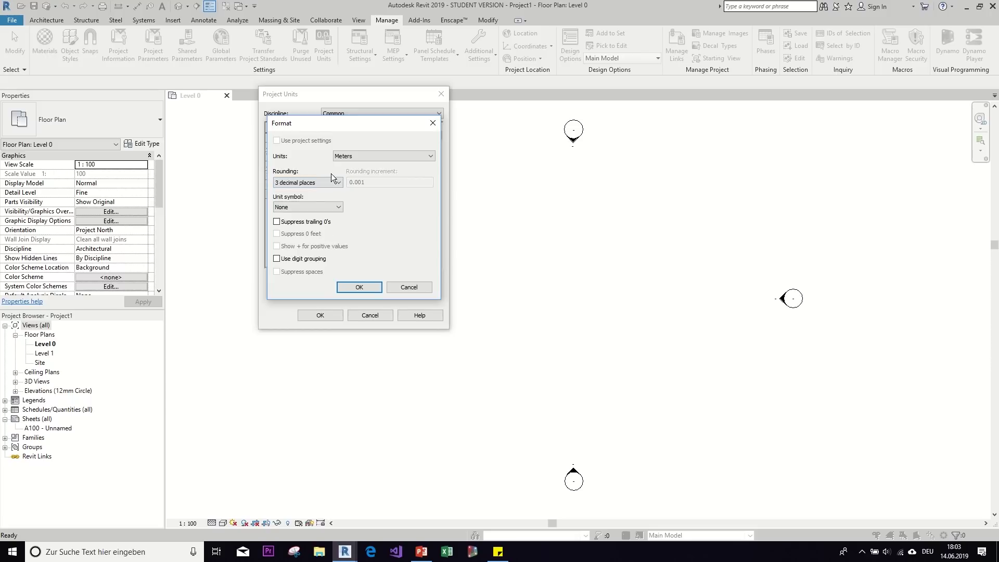
pyautogui.click(357, 284)
pyautogui.click(320, 315)
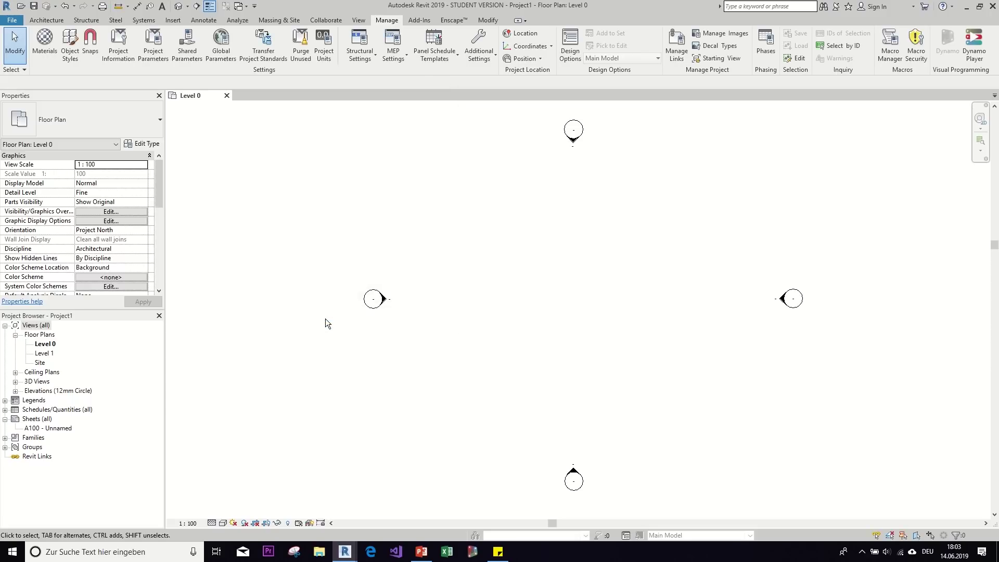
pyautogui.moveTo(343, 553)
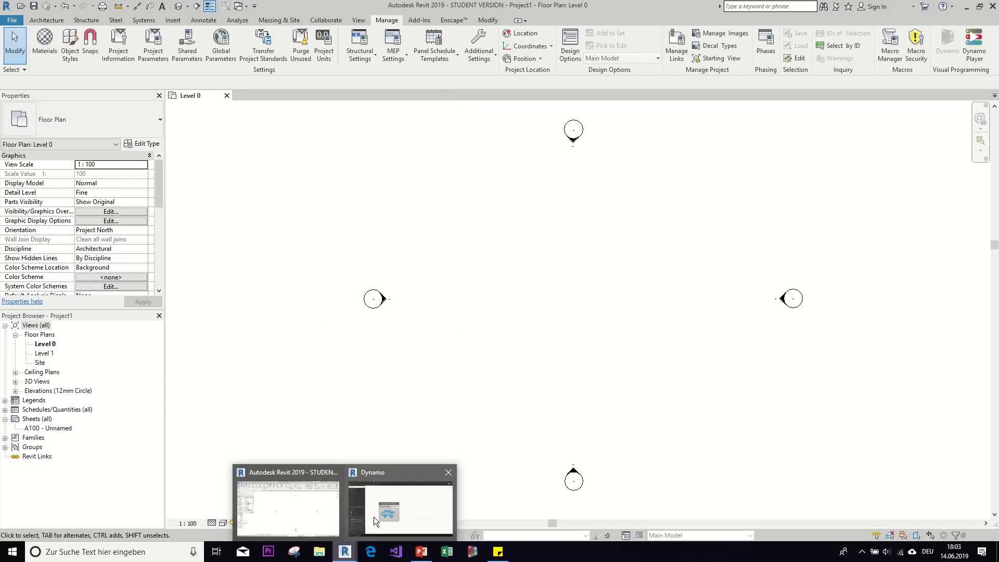
pyautogui.click(374, 516)
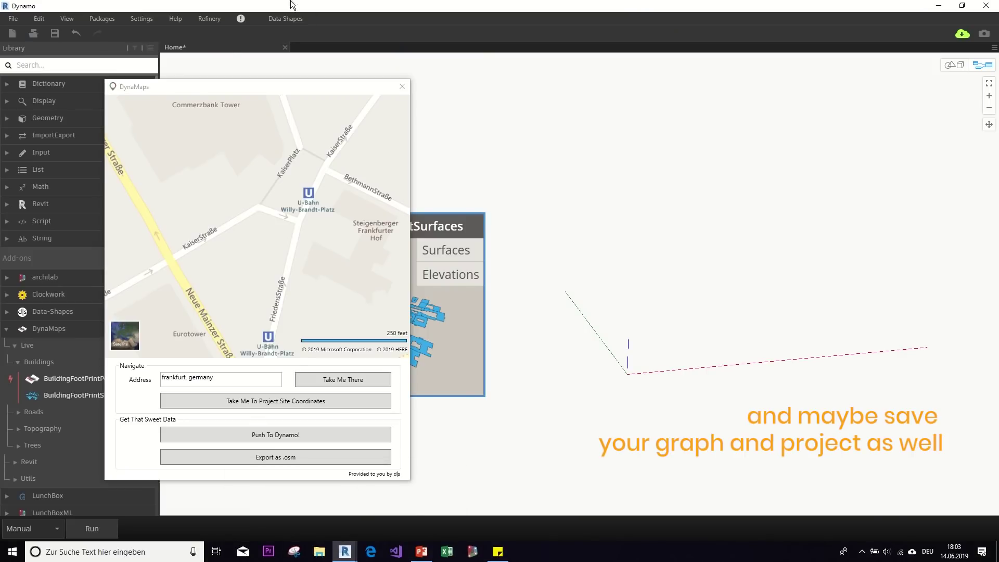
# - Save the graph as Home.dyn and push the map's building footprints into Dynamo
pyautogui.moveTo(261, 86); pyautogui.dragTo(242, 69)
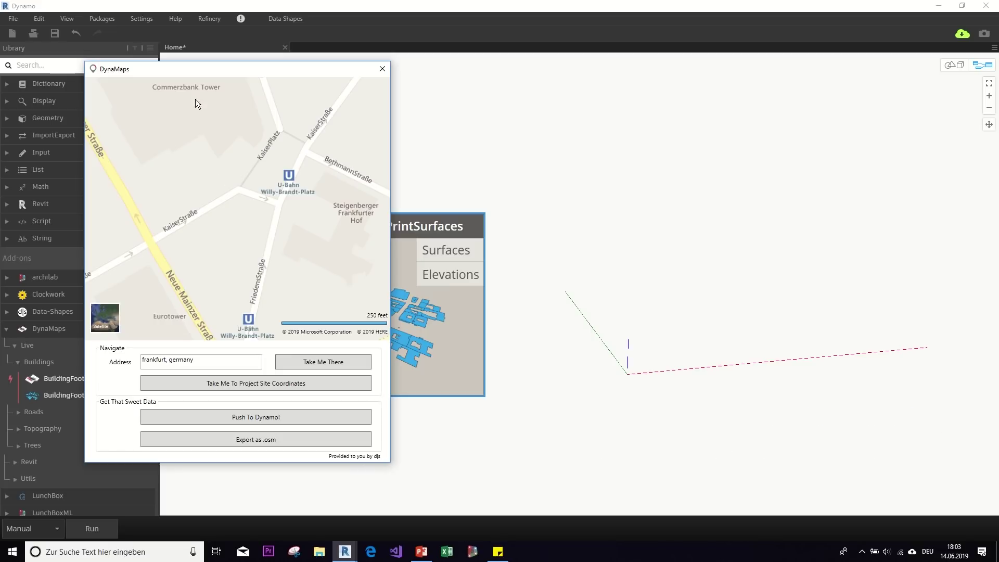
pyautogui.hotkey('ctrl', 's')
pyautogui.click(207, 416)
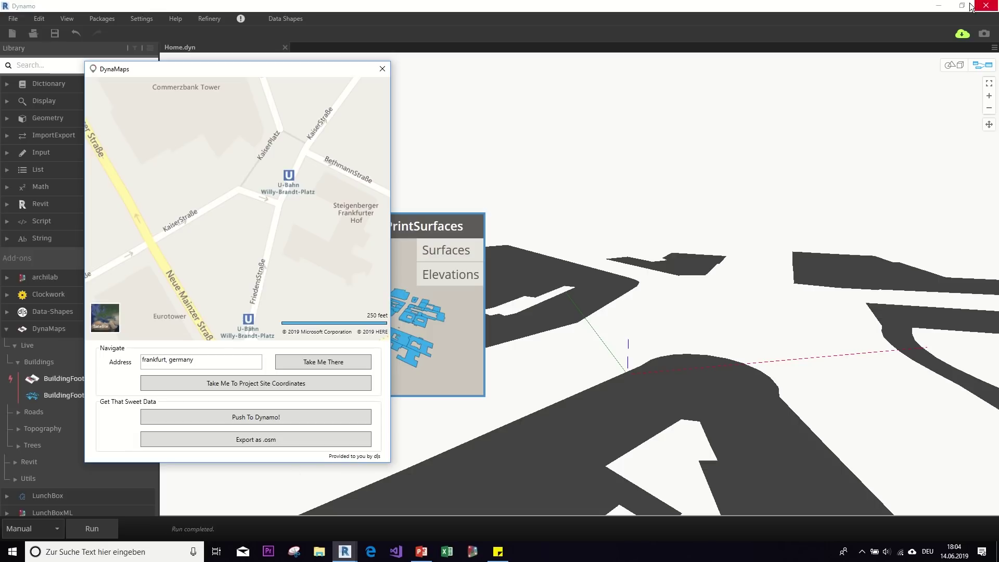
# - Inspect the Frankfurt footprints in 3D, then uncover the BuildingFootPrintSurfaces node in graph view
pyautogui.click(947, 65)
pyautogui.scroll(-5, 779, 195)
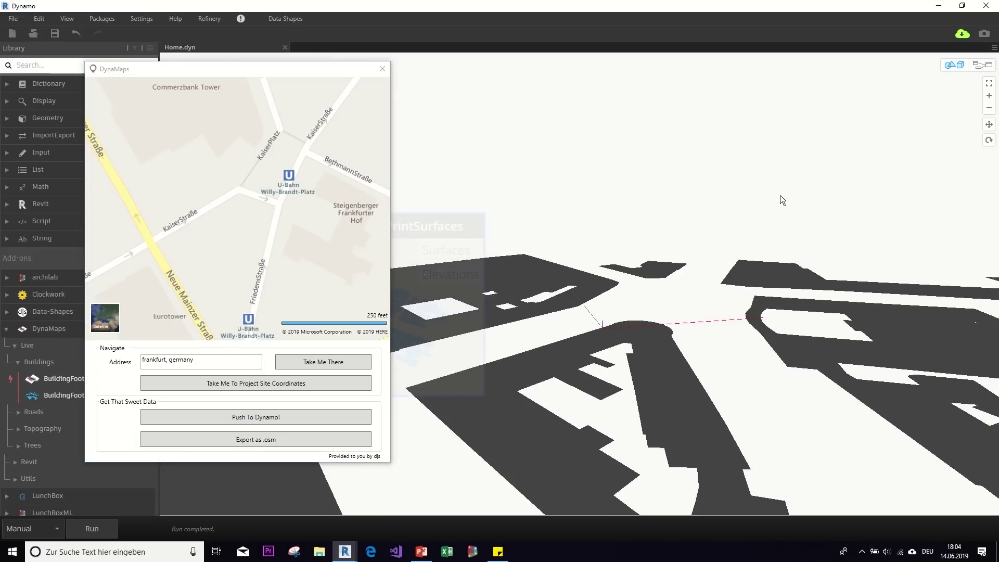
pyautogui.moveTo(718, 308); pyautogui.dragTo(697, 337, button='right')
pyautogui.hotkey('ctrl', 'b')
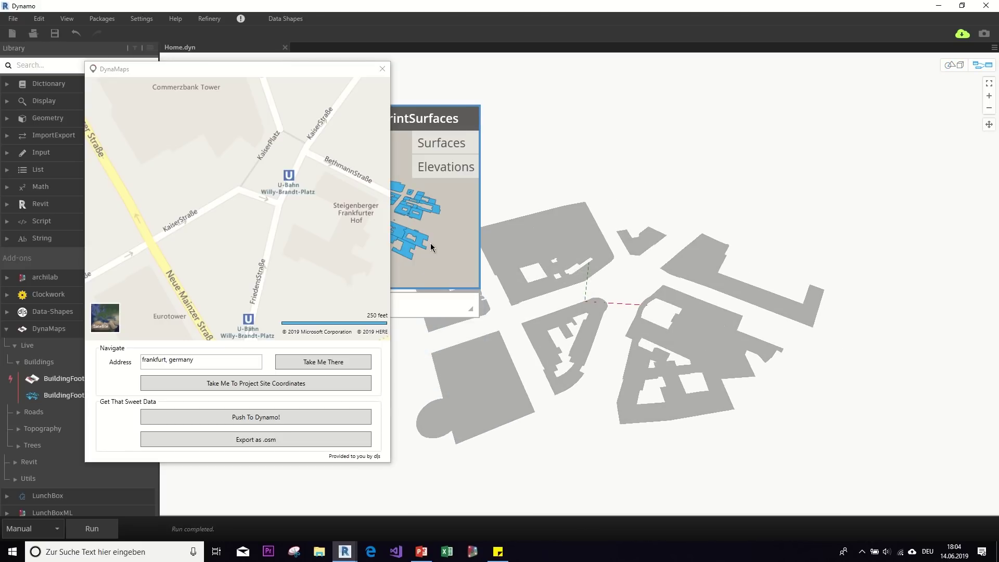
pyautogui.moveTo(429, 243); pyautogui.dragTo(447, 223)
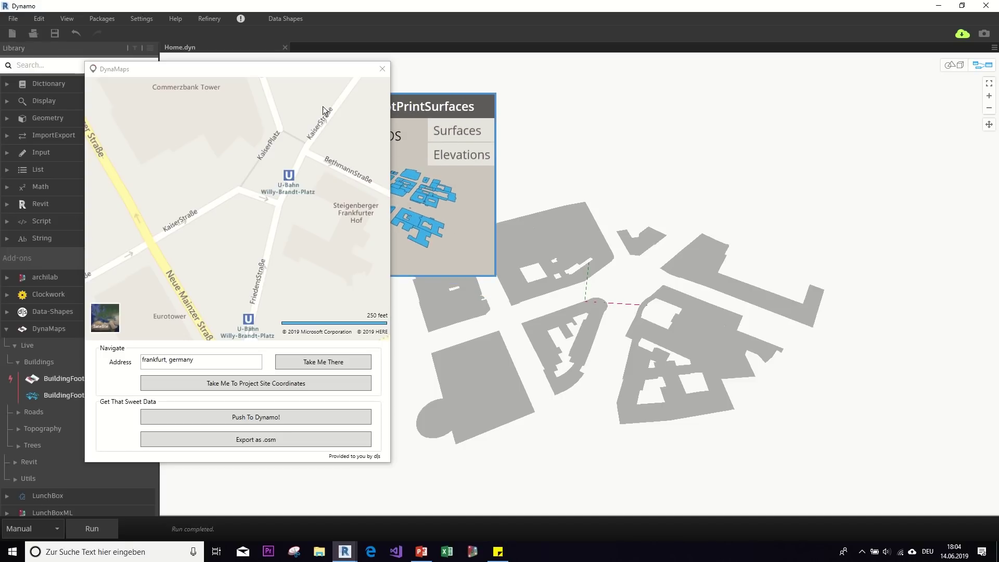
pyautogui.moveTo(260, 69); pyautogui.dragTo(810, 85)
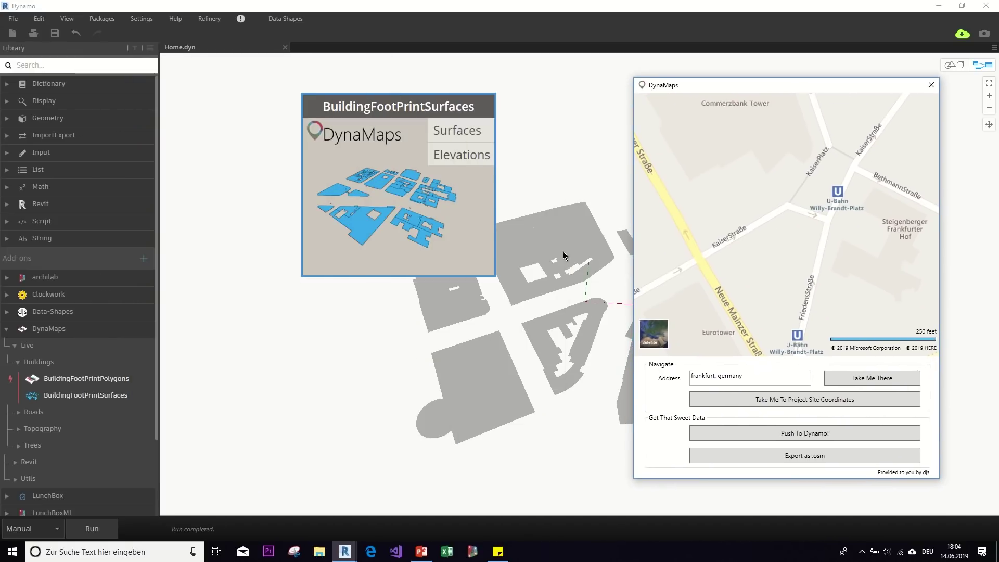
# - Add a DynaMaps TopoPolySurface node below BuildingFootPrintSurfaces
pyautogui.click(18, 429)
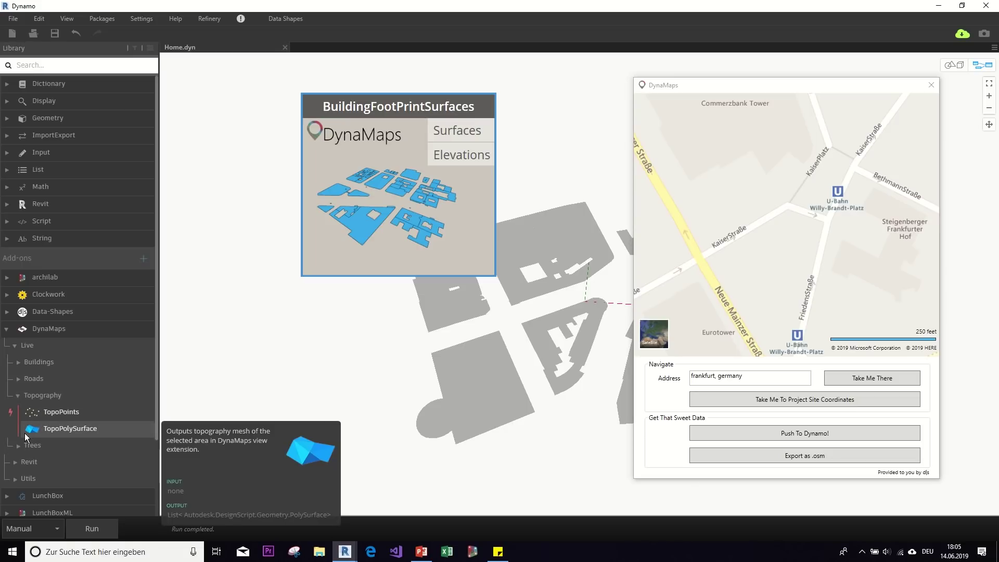
pyautogui.moveTo(52, 428)
pyautogui.click(77, 428)
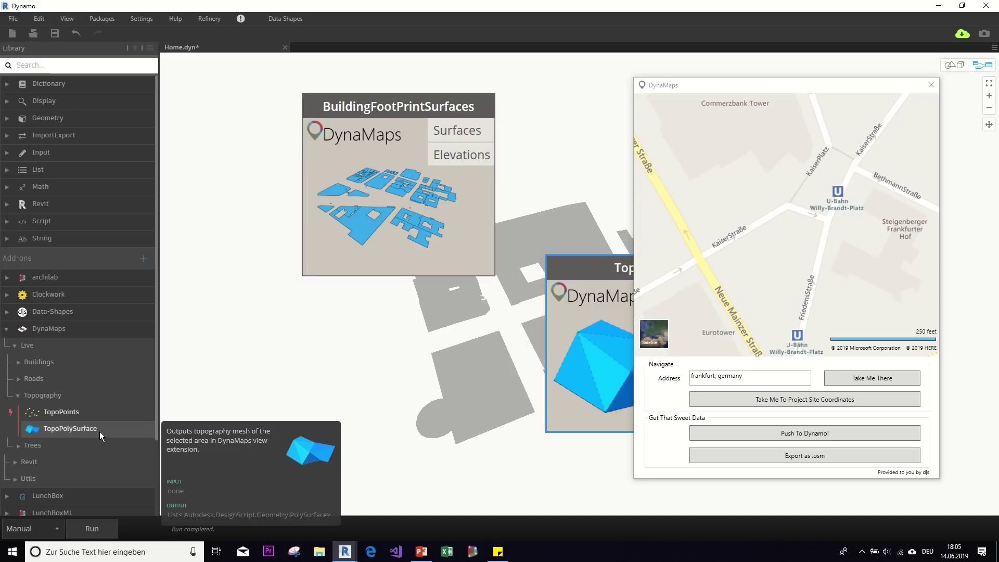
pyautogui.moveTo(567, 275); pyautogui.dragTo(267, 306)
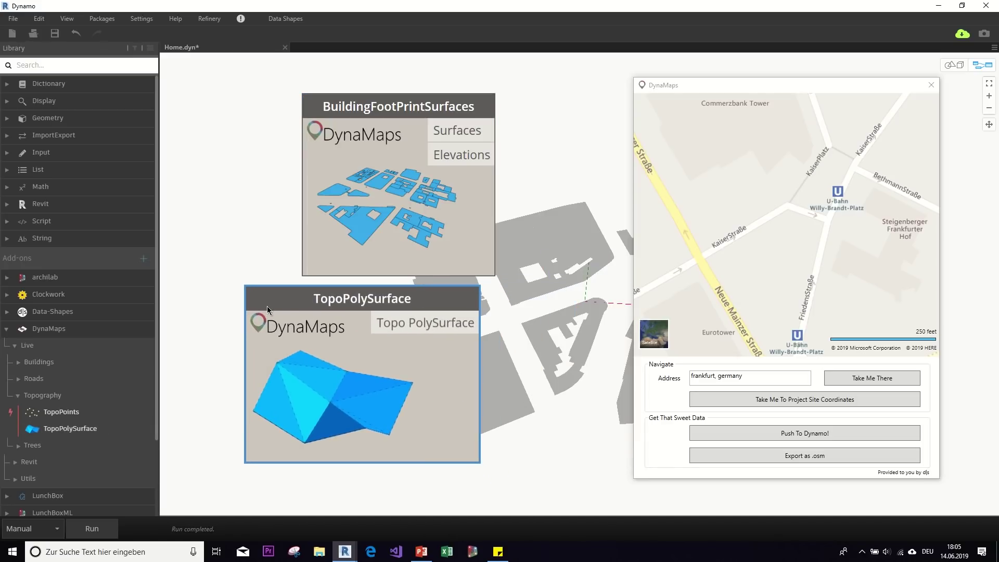
# - Push the map's terrain into Dynamo and view it above the footprints in 3D
pyautogui.click(752, 437)
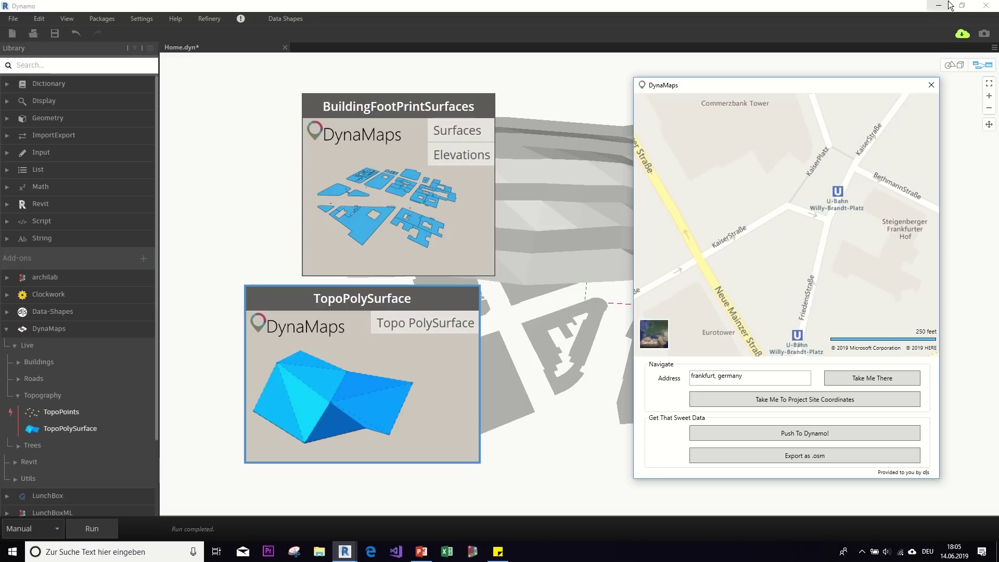
pyautogui.click(951, 65)
pyautogui.moveTo(567, 307)
pyautogui.mouseDown(button='right')
pyautogui.moveTo(558, 312)
pyautogui.moveTo(565, 297)
pyautogui.moveTo(565, 308)
pyautogui.mouseUp(button='right')
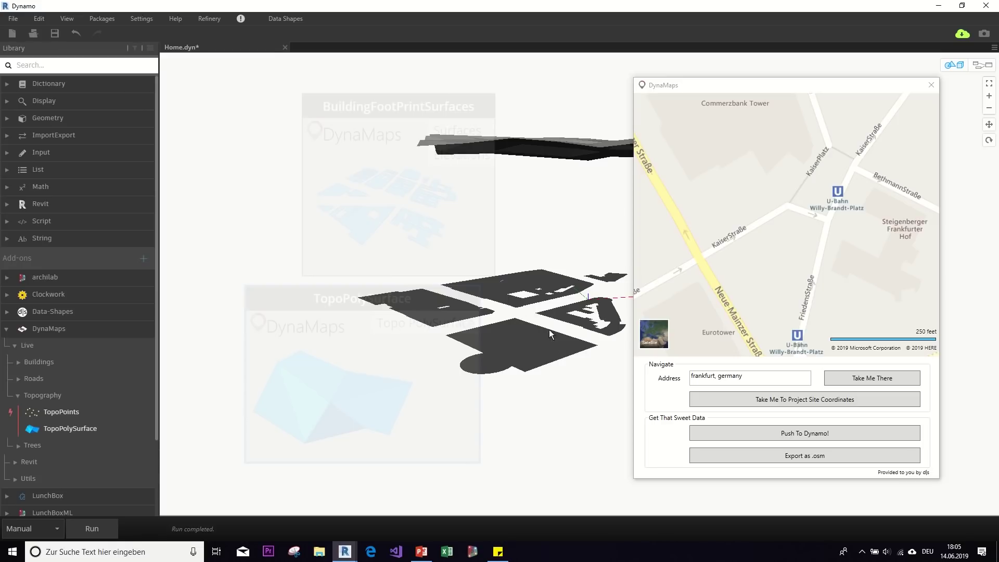
pyautogui.moveTo(548, 329); pyautogui.dragTo(542, 327, button='right')
pyautogui.moveTo(542, 327); pyautogui.dragTo(470, 328, button='middle')
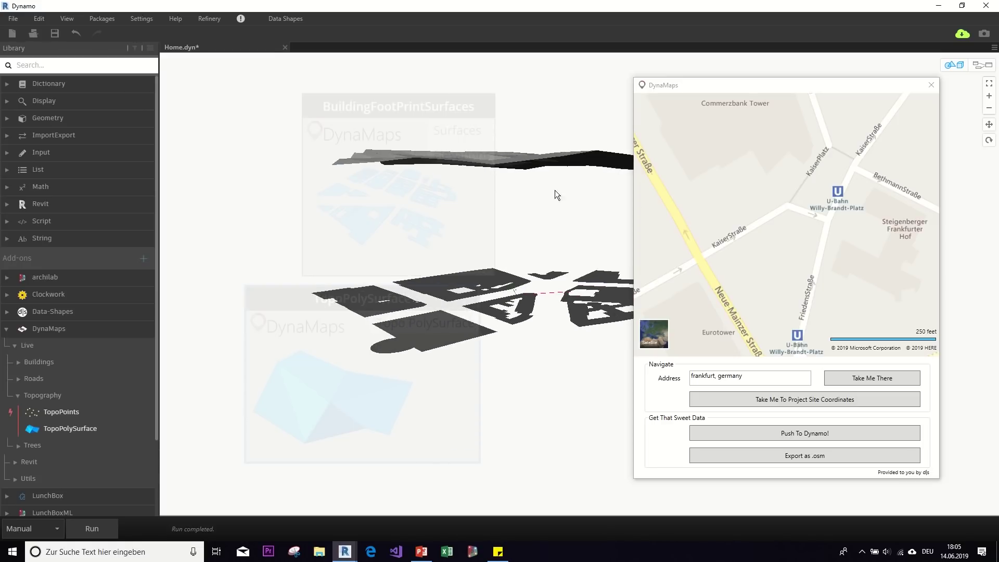
pyautogui.moveTo(554, 195); pyautogui.dragTo(504, 193, button='right')
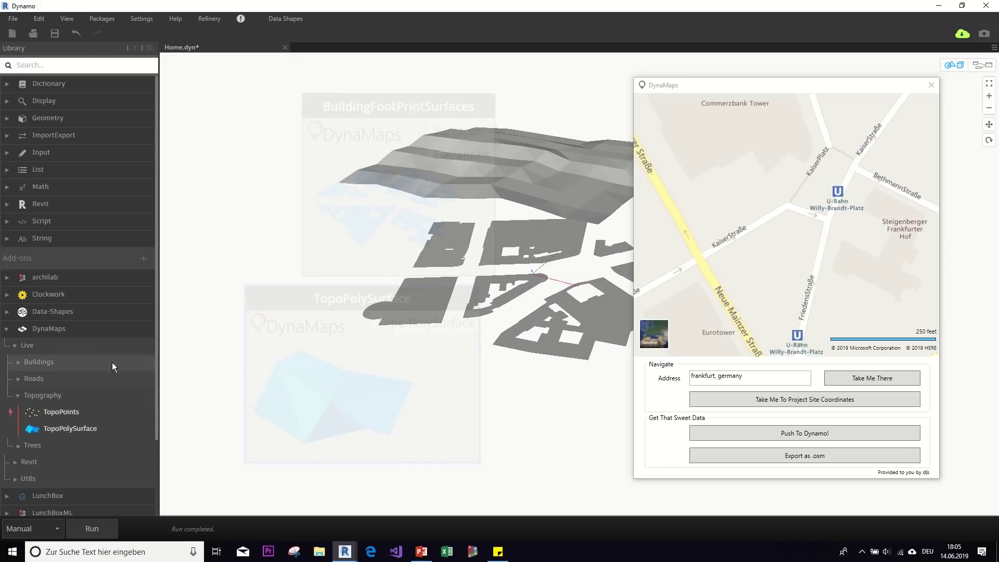
# - Add a ProjectBuildingsOnTopo node from DynaMaps Utils > Buildings and place it beside the other nodes
pyautogui.click(16, 477)
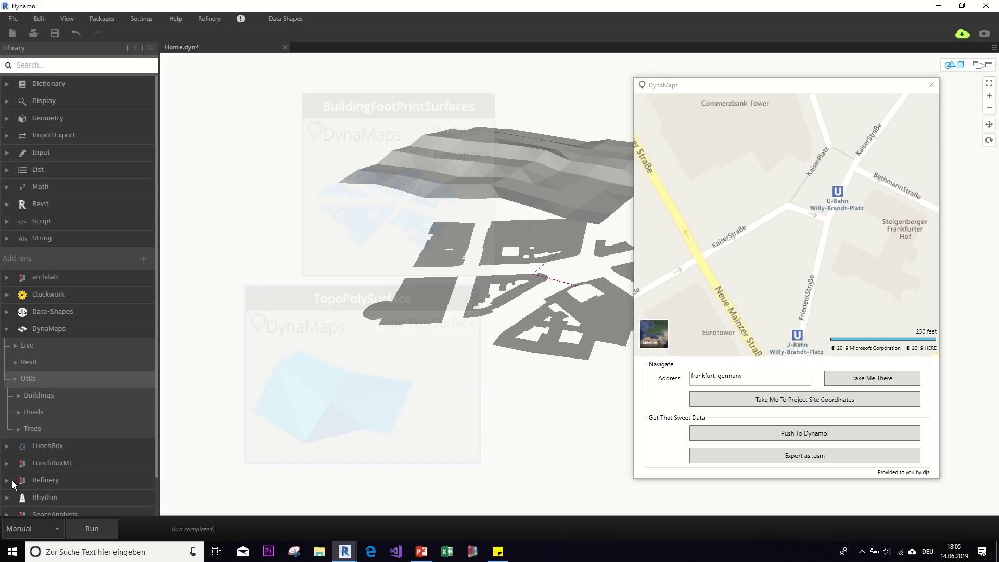
pyautogui.click(19, 395)
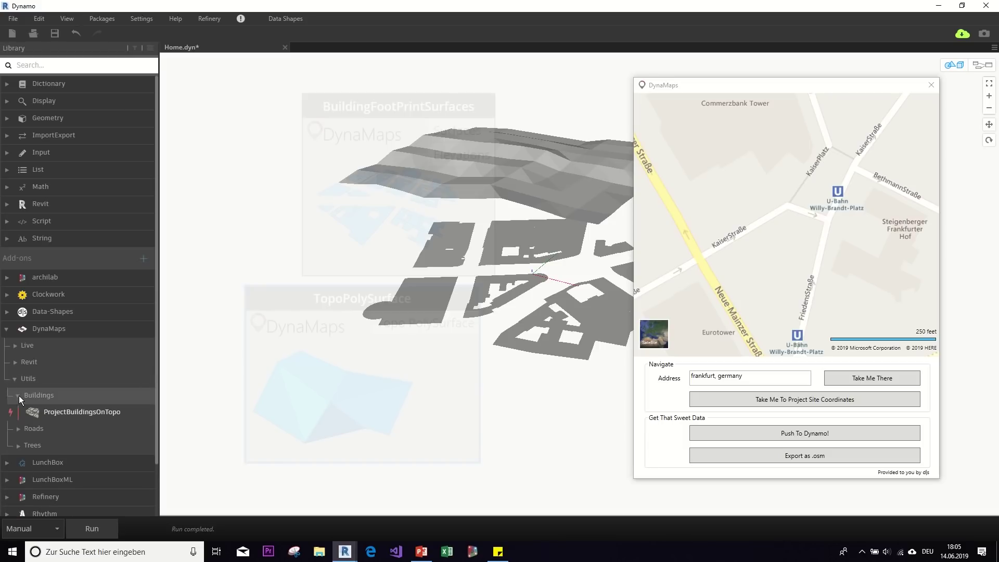
pyautogui.click(63, 411)
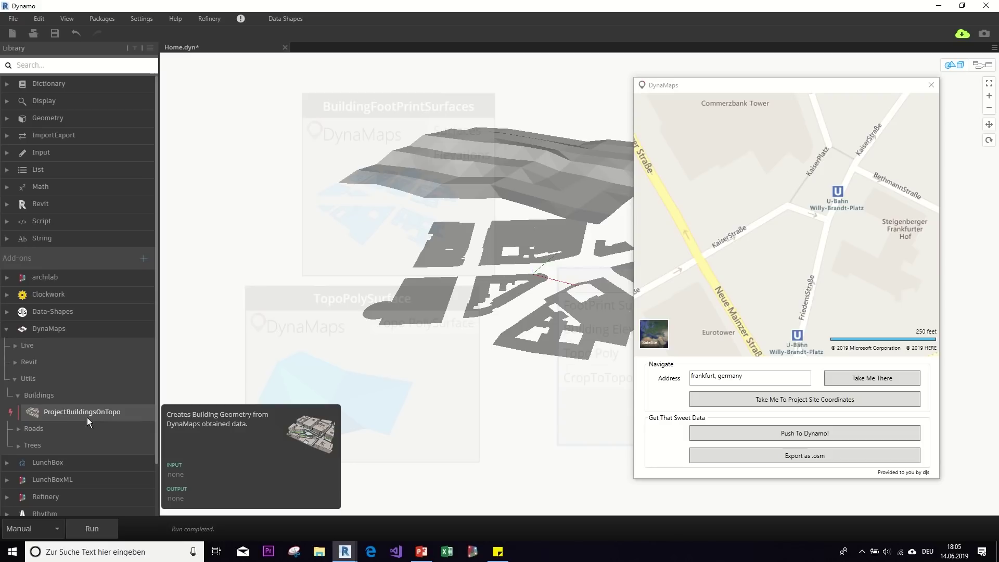
pyautogui.moveTo(798, 88); pyautogui.dragTo(147, 74)
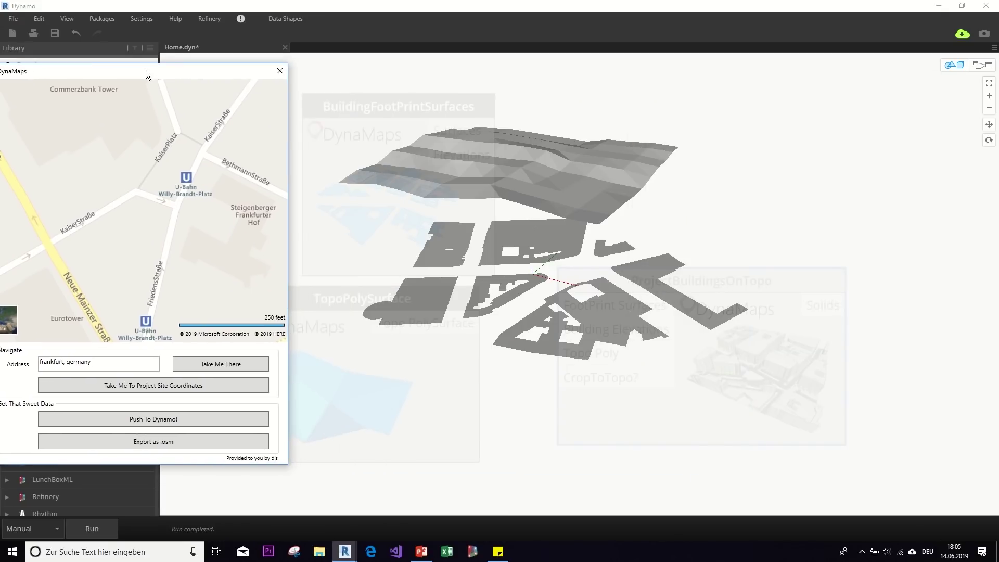
pyautogui.click(982, 65)
pyautogui.moveTo(634, 283); pyautogui.dragTo(638, 114)
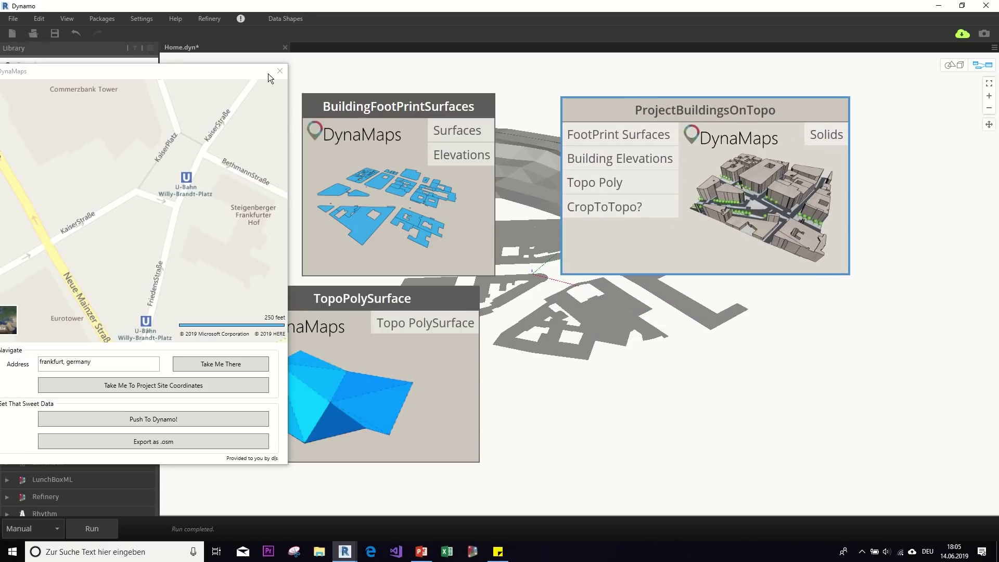
pyautogui.moveTo(248, 69); pyautogui.dragTo(213, 70)
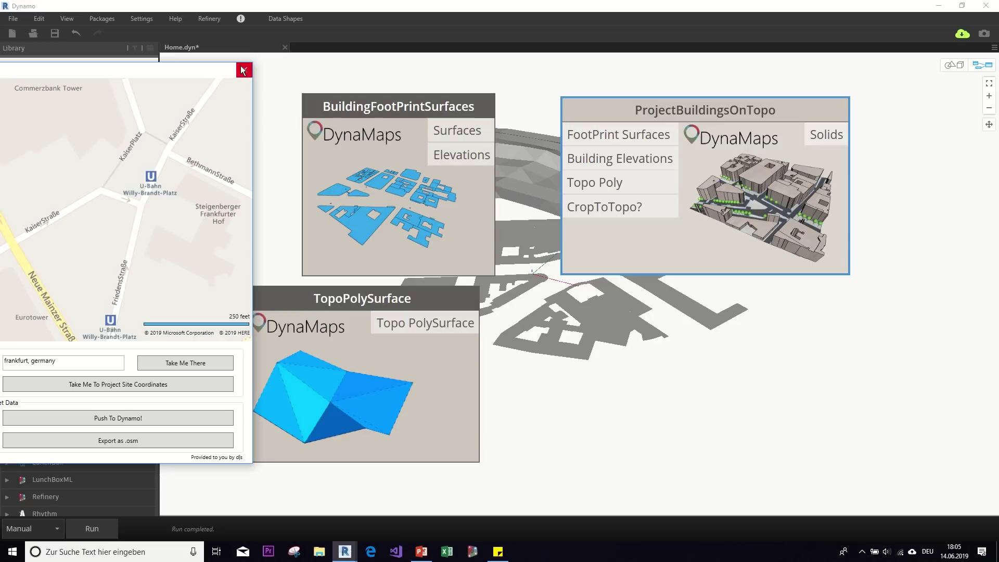
pyautogui.click(243, 68)
pyautogui.moveTo(679, 117); pyautogui.dragTo(763, 119)
pyautogui.moveTo(818, 170)
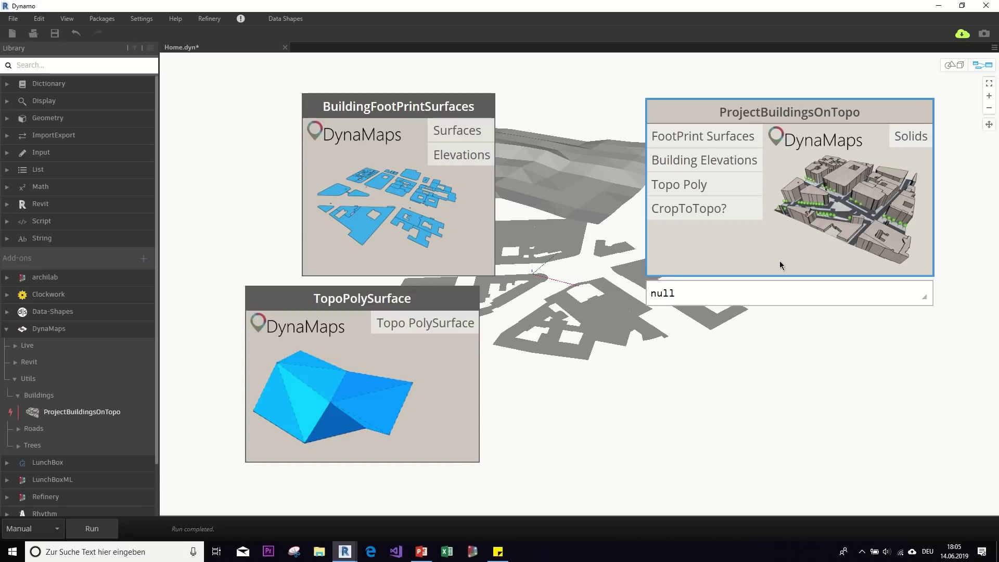
pyautogui.moveTo(779, 261); pyautogui.dragTo(796, 261)
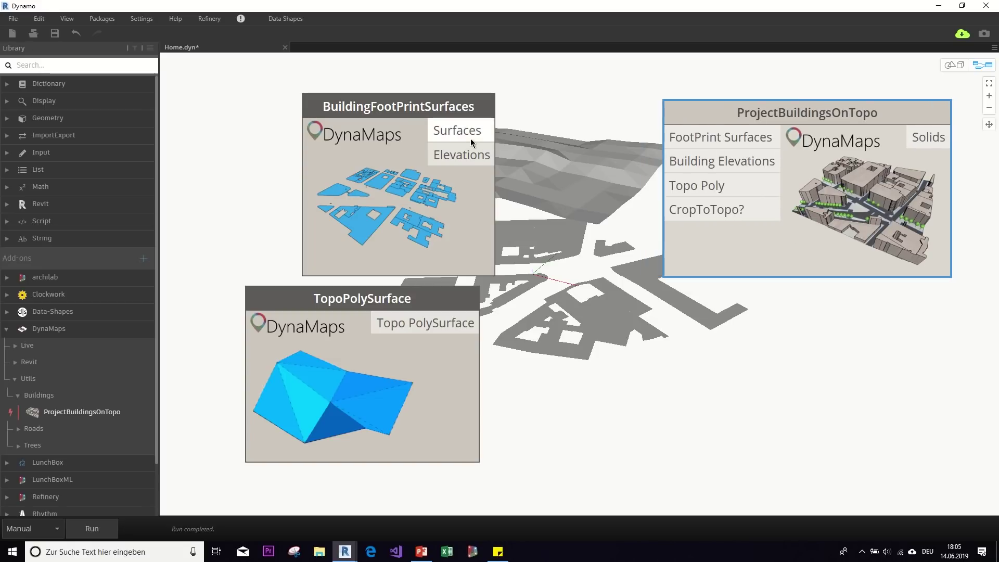
# - Wire Surfaces, Elevations and Topo PolySurface into ProjectBuildingsOnTopo's FootPrint Surfaces, Building Elevations and Topo Poly inputs
pyautogui.moveTo(495, 131); pyautogui.dragTo(670, 137)
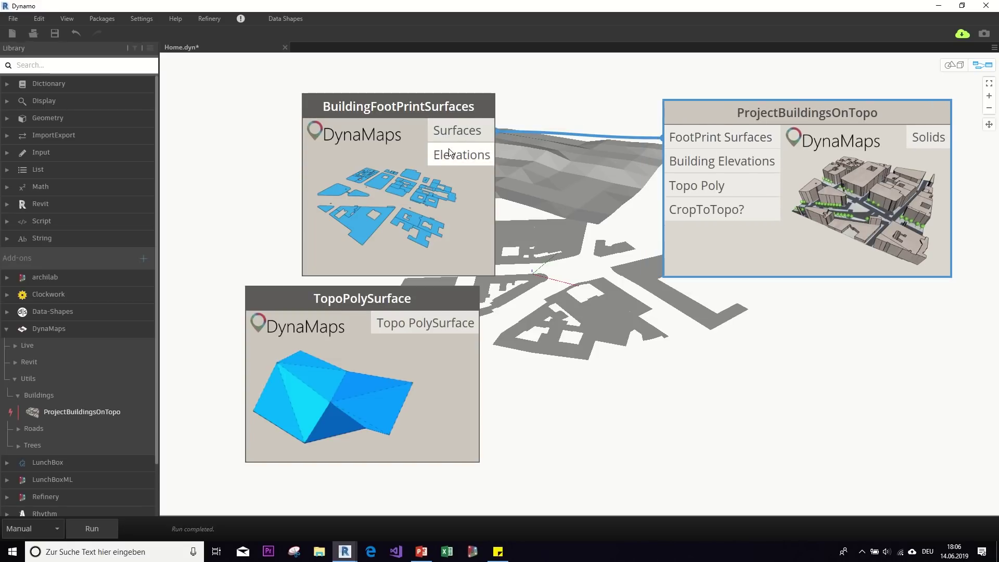
pyautogui.moveTo(494, 155); pyautogui.dragTo(671, 161)
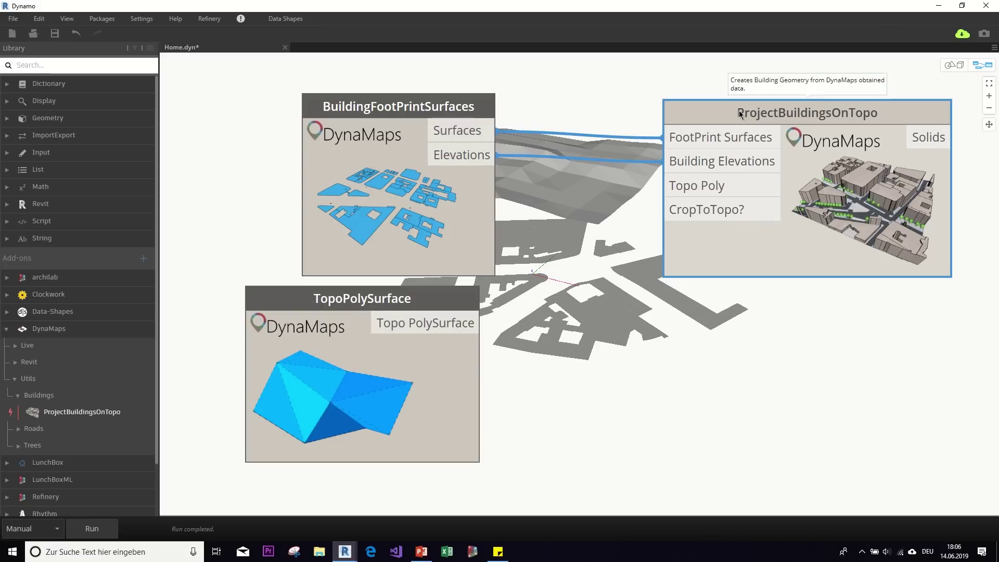
pyautogui.moveTo(735, 117); pyautogui.dragTo(796, 113)
pyautogui.moveTo(481, 323); pyautogui.dragTo(761, 180)
pyautogui.moveTo(758, 247); pyautogui.dragTo(737, 238)
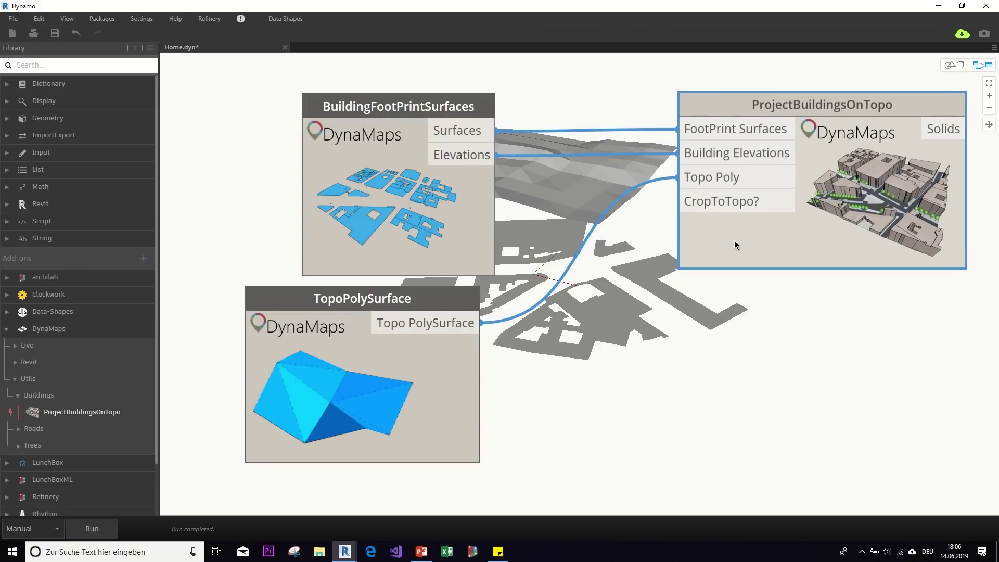
pyautogui.scroll(-2, 735, 240)
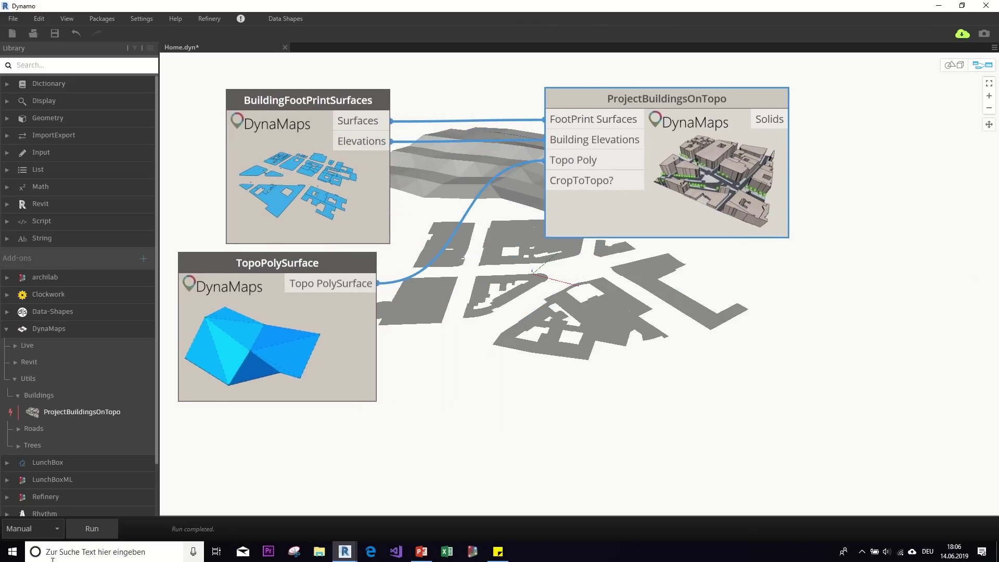
# - Run the graph and begin orbiting the 3D preview of the projected buildings
pyautogui.click(86, 534)
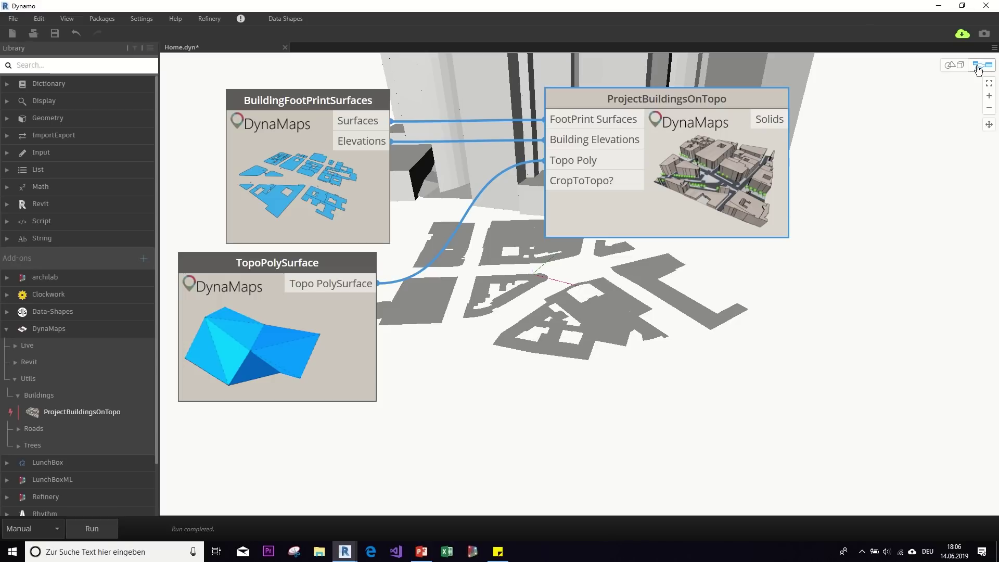
pyautogui.click(953, 64)
pyautogui.moveTo(779, 313); pyautogui.dragTo(672, 272, button='right')
pyautogui.scroll(-5, 672, 267)
# - Orbit and zoom around the extruded buildings down to a low, side-on view with footprints
pyautogui.moveTo(669, 328); pyautogui.dragTo(621, 348, button='right')
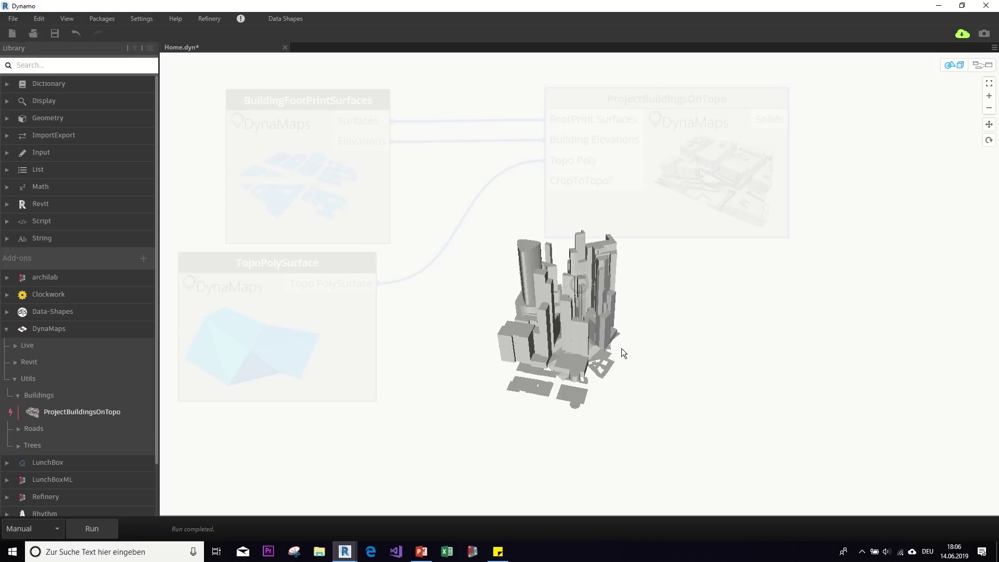
pyautogui.scroll(3, 590, 336)
pyautogui.scroll(4, 588, 358)
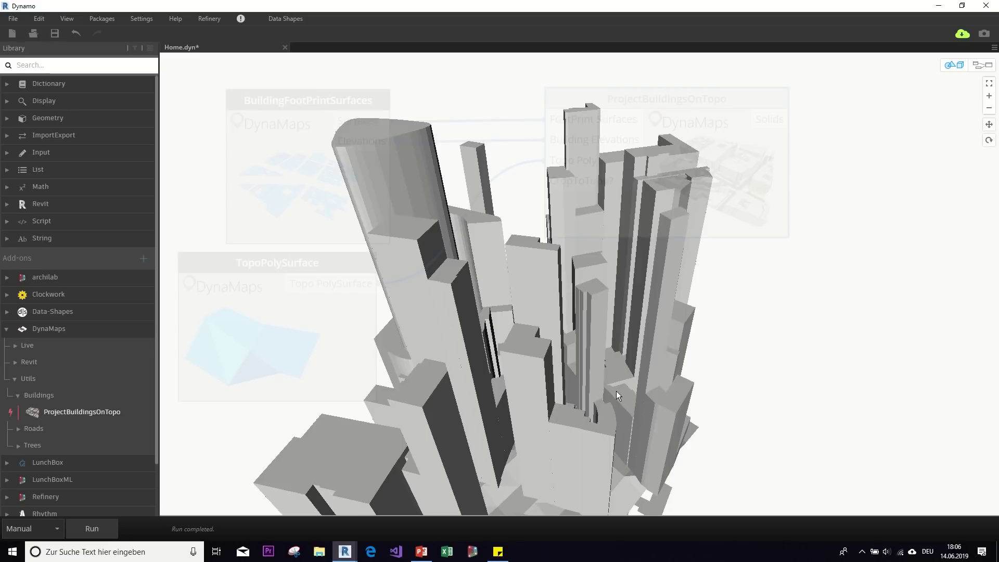
pyautogui.scroll(-1, 616, 391)
pyautogui.scroll(4, 586, 347)
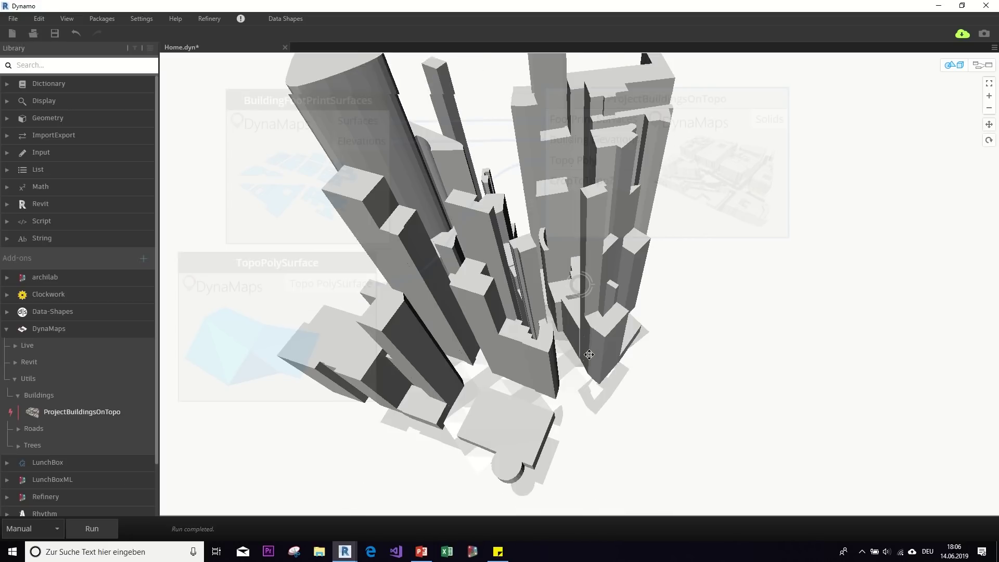
pyautogui.moveTo(589, 354); pyautogui.dragTo(339, 193, button='right')
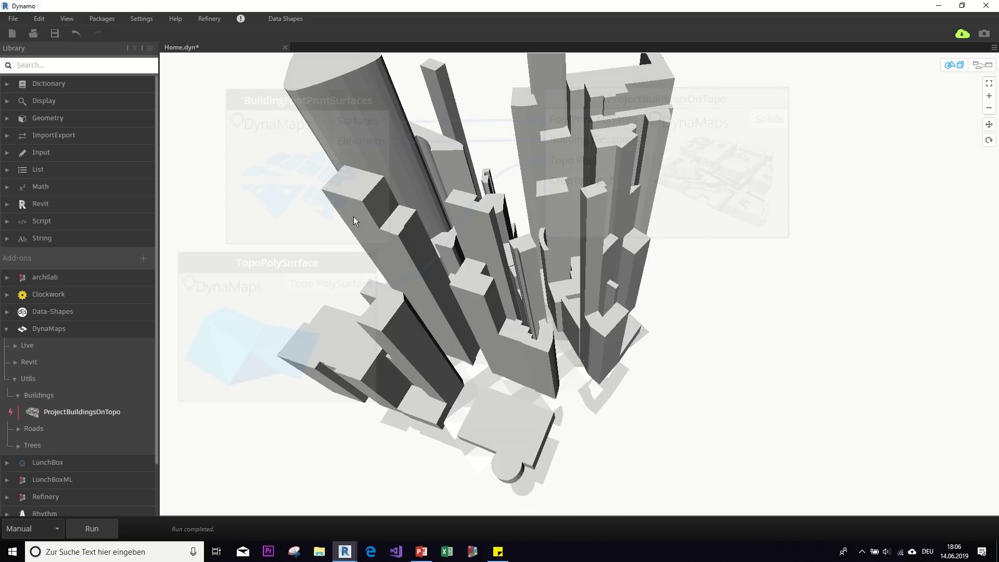
pyautogui.scroll(-3, 616, 356)
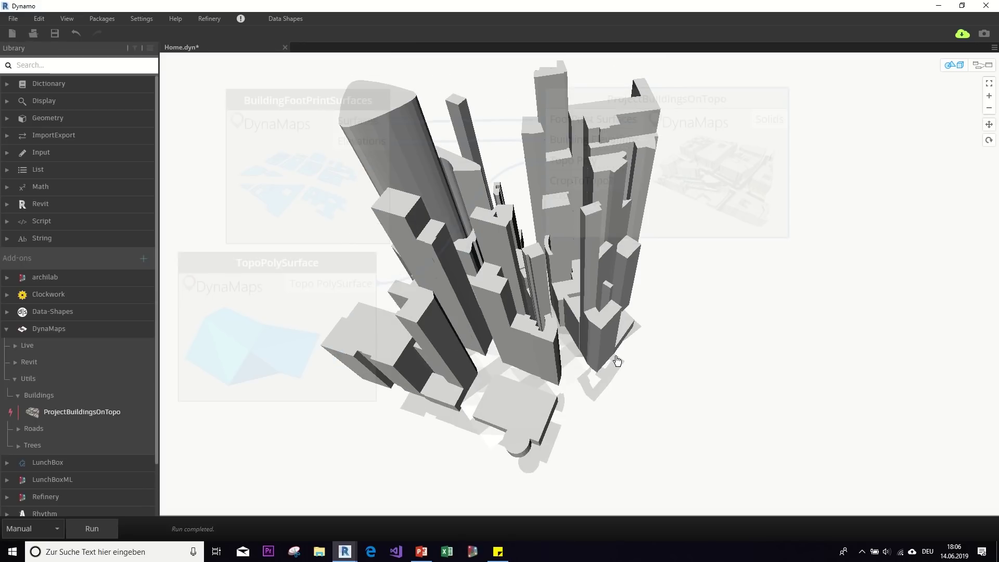
pyautogui.moveTo(613, 357); pyautogui.dragTo(525, 401, button='middle')
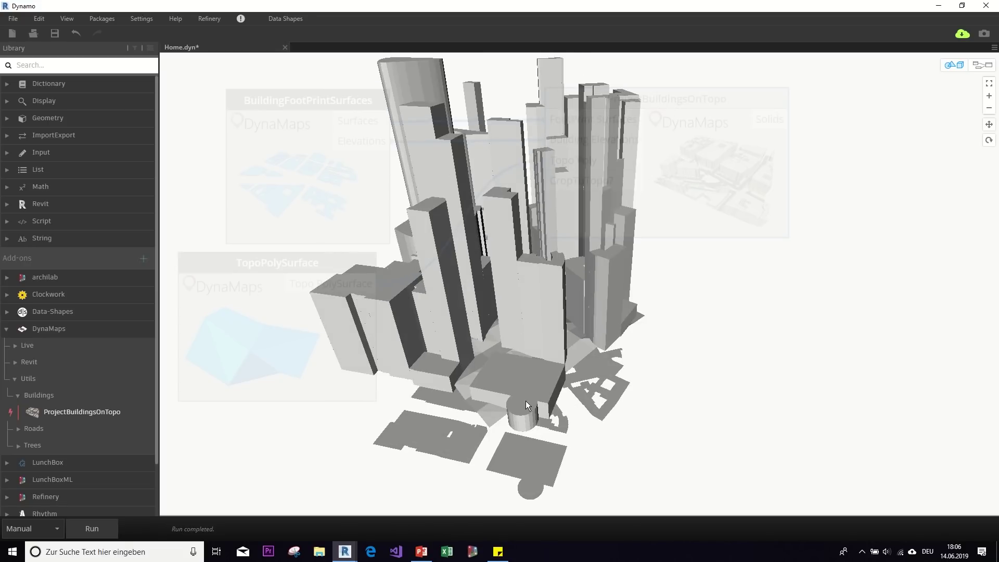
pyautogui.moveTo(588, 325); pyautogui.dragTo(497, 294, button='middle')
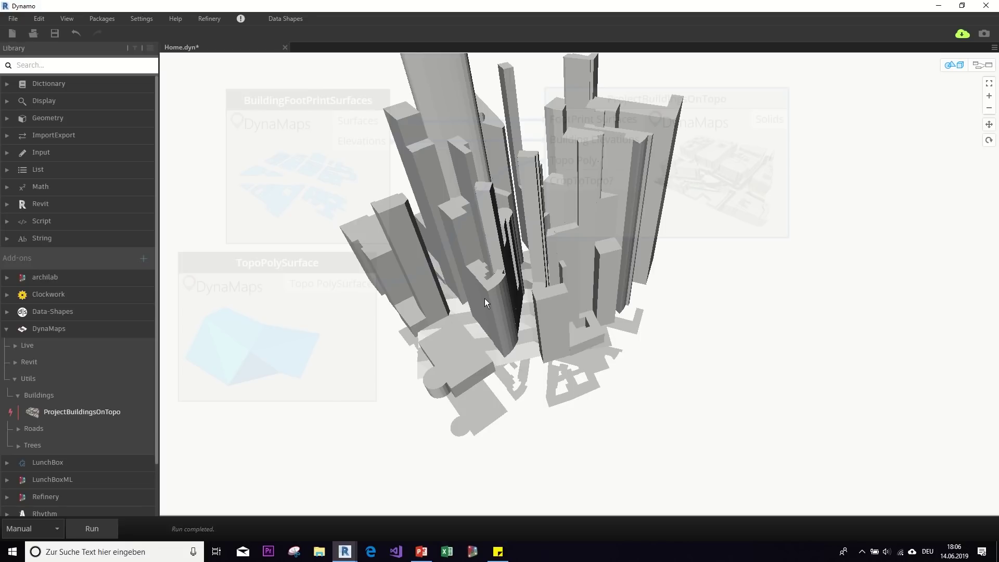
pyautogui.moveTo(499, 304); pyautogui.dragTo(595, 290, button='middle')
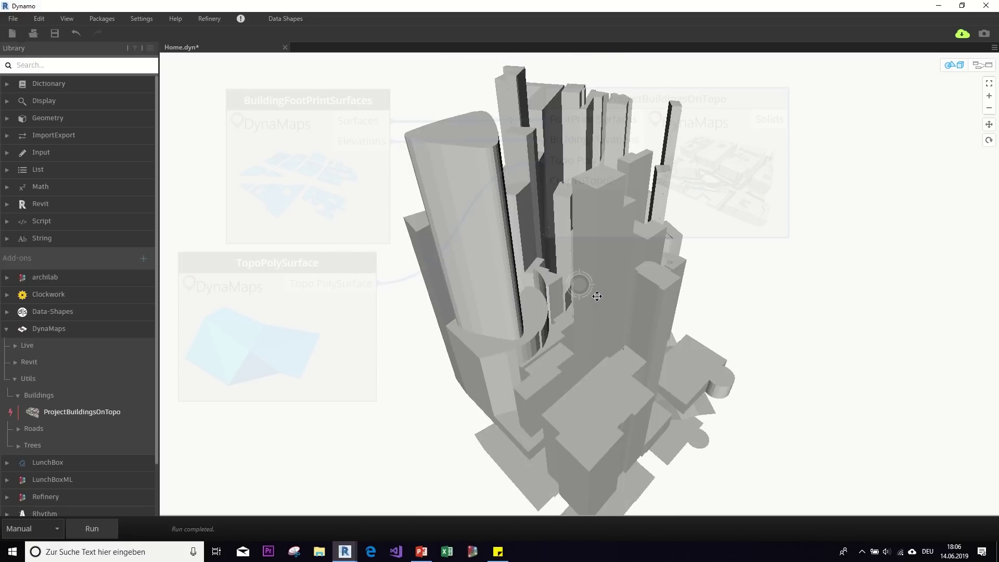
pyautogui.moveTo(557, 364); pyautogui.dragTo(438, 329, button='middle')
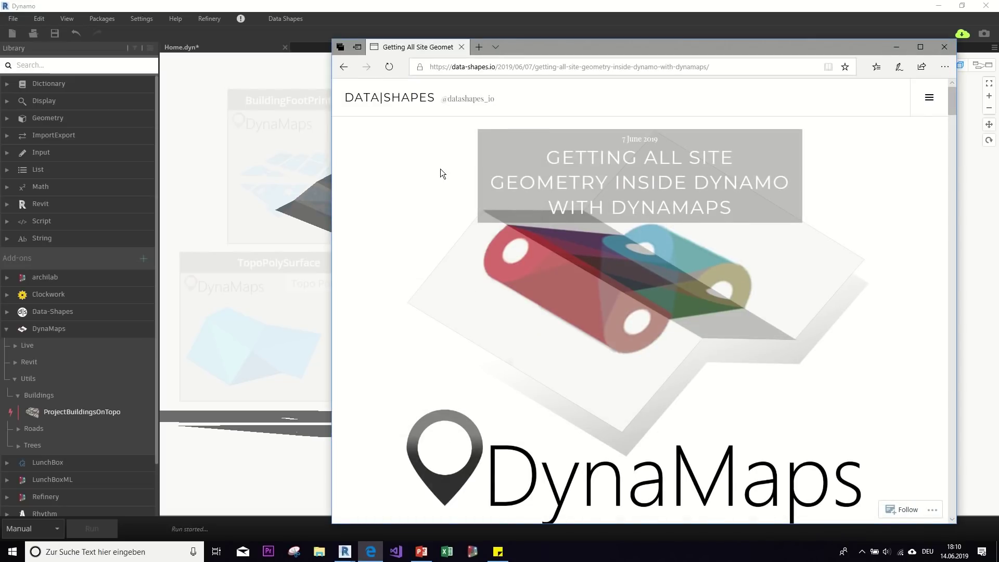
# - Scroll through the DynaMaps site-geometry post, then return to the data-shapes.io home page via the logo
pyautogui.scroll(-5, 441, 171)
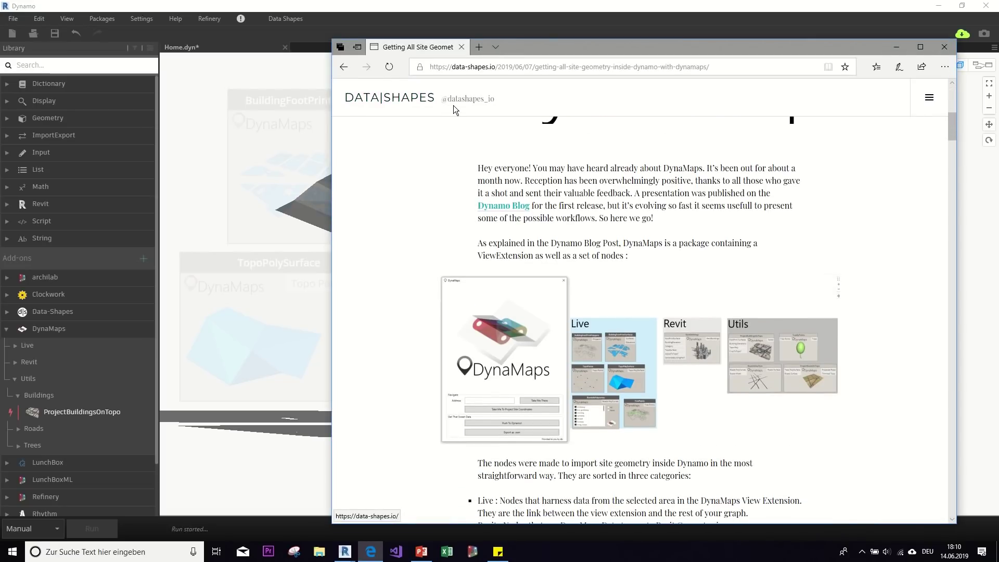
pyautogui.scroll(-6, 464, 186)
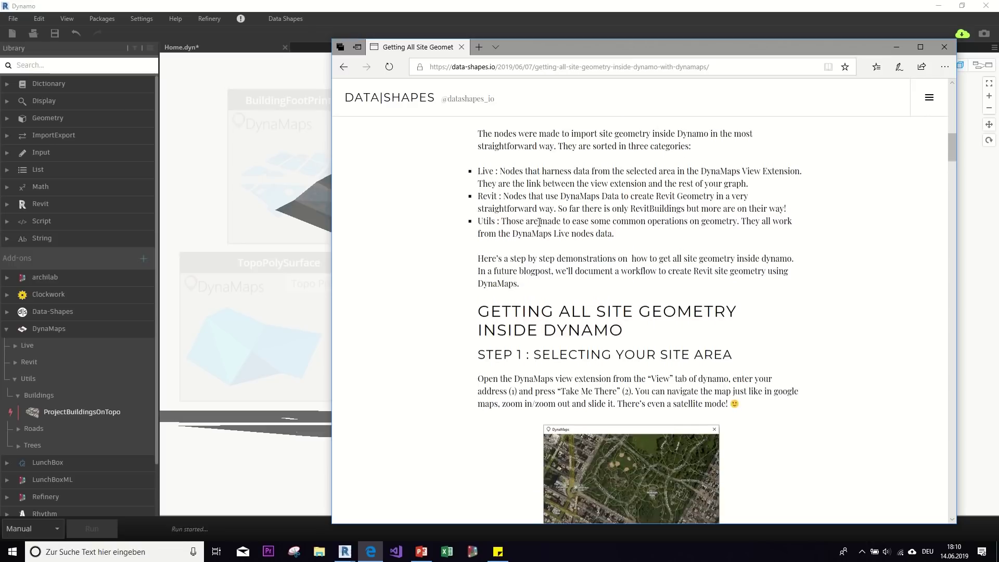
pyautogui.scroll(-12, 472, 225)
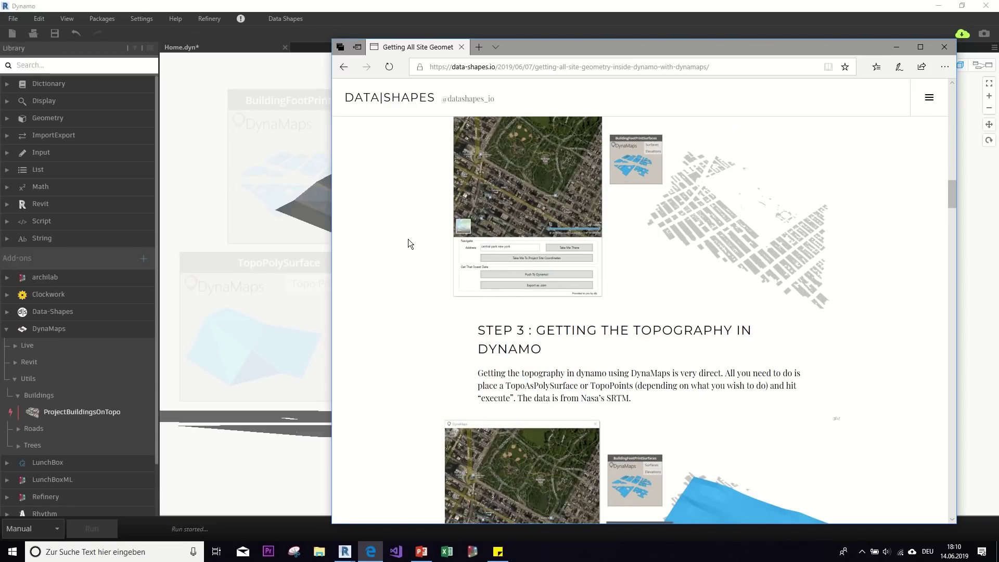
pyautogui.scroll(-10, 407, 242)
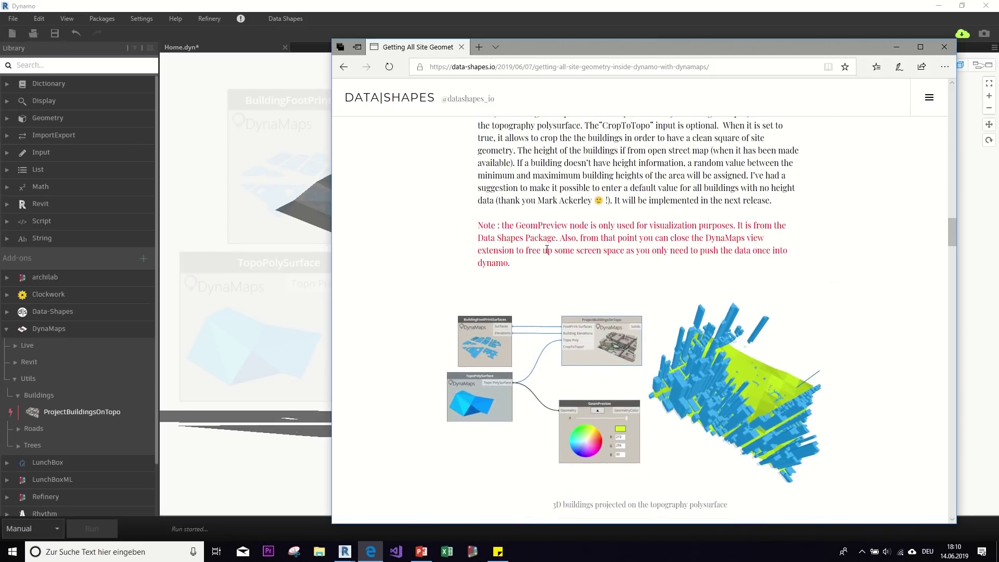
pyautogui.scroll(-4, 654, 258)
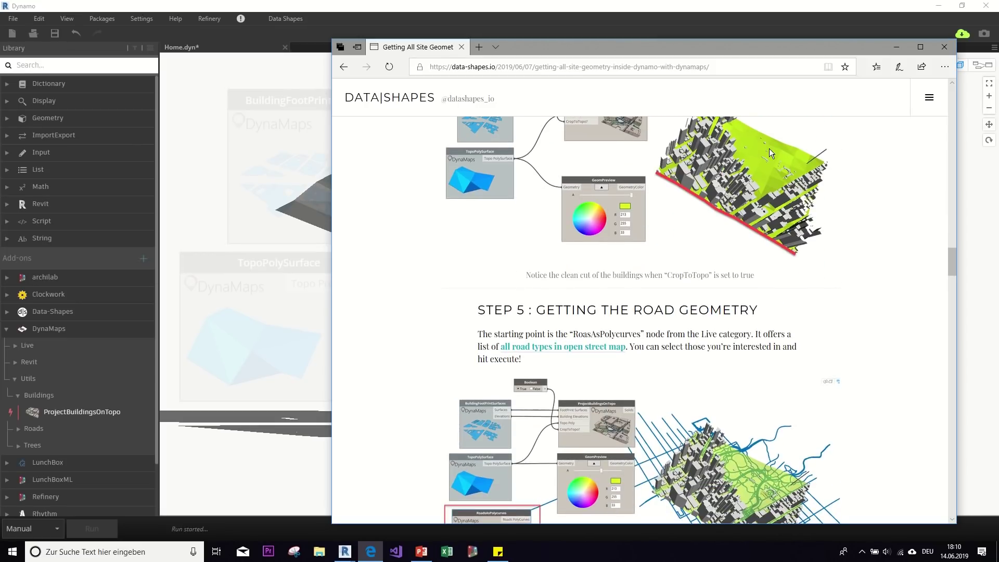
pyautogui.scroll(-5, 715, 153)
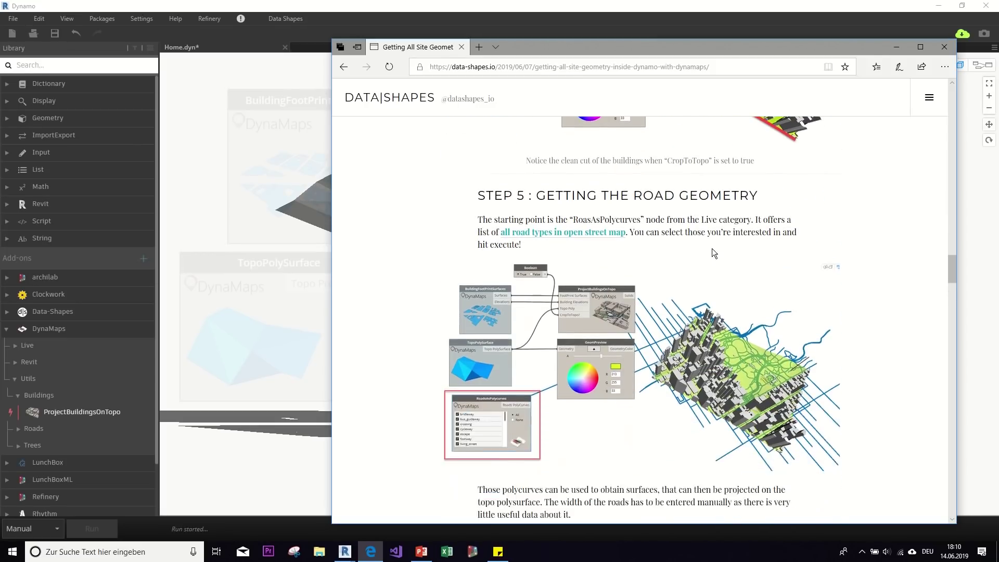
pyautogui.scroll(-10, 713, 186)
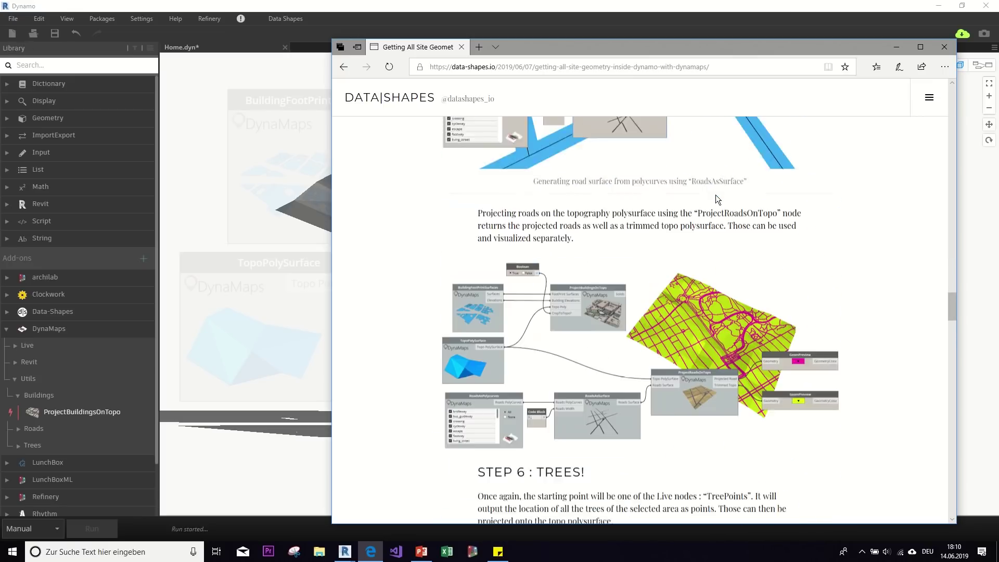
pyautogui.scroll(-15, 707, 257)
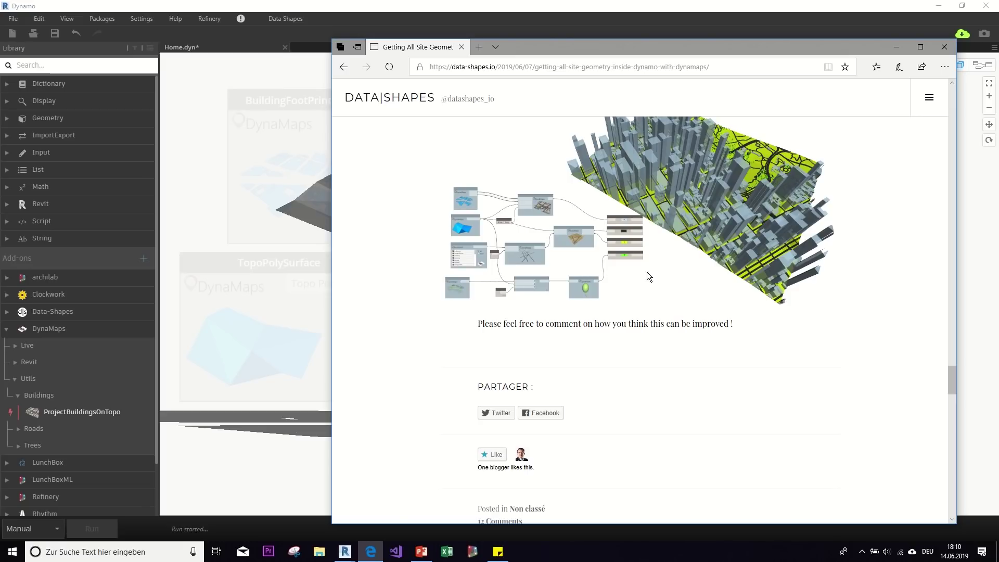
pyautogui.click(398, 102)
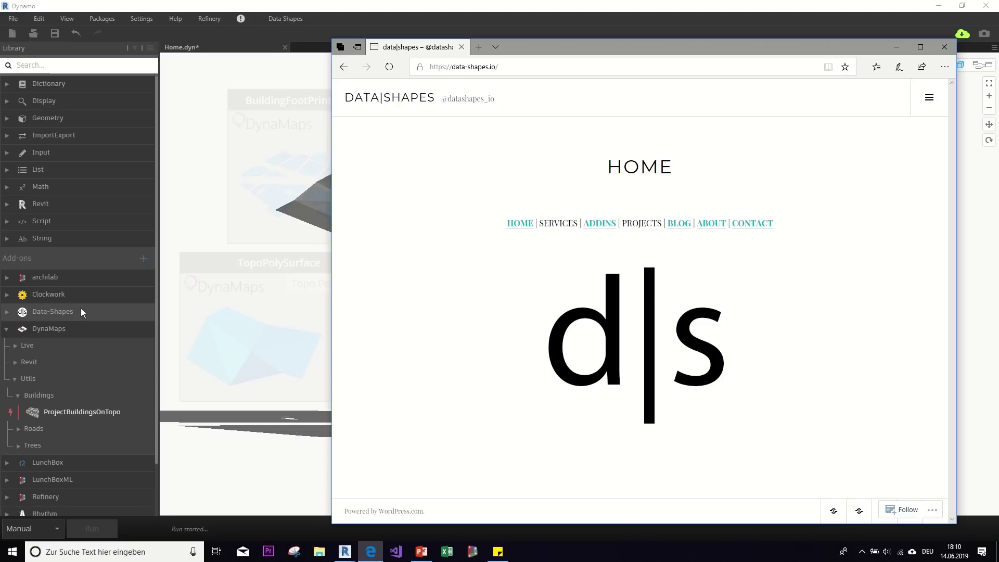
# - Open the data|shapes blog listing and scroll through the post tiles
pyautogui.click(674, 224)
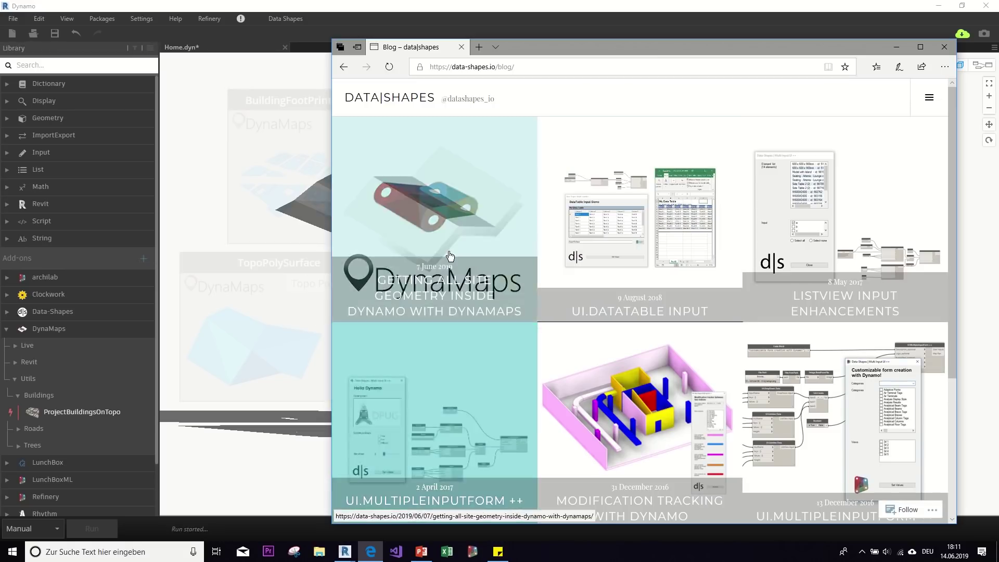
pyautogui.scroll(-3, 593, 367)
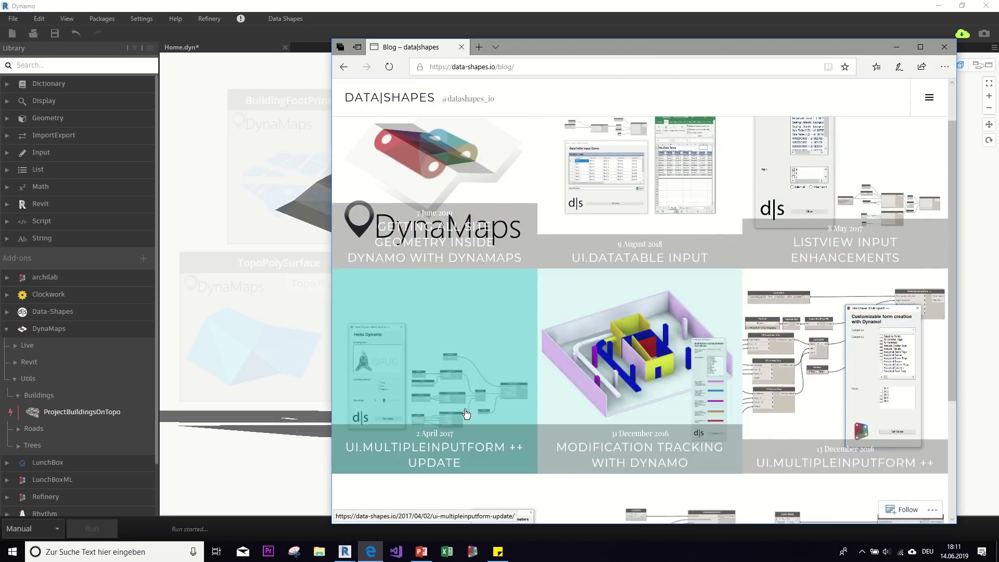
pyautogui.scroll(-3, 513, 370)
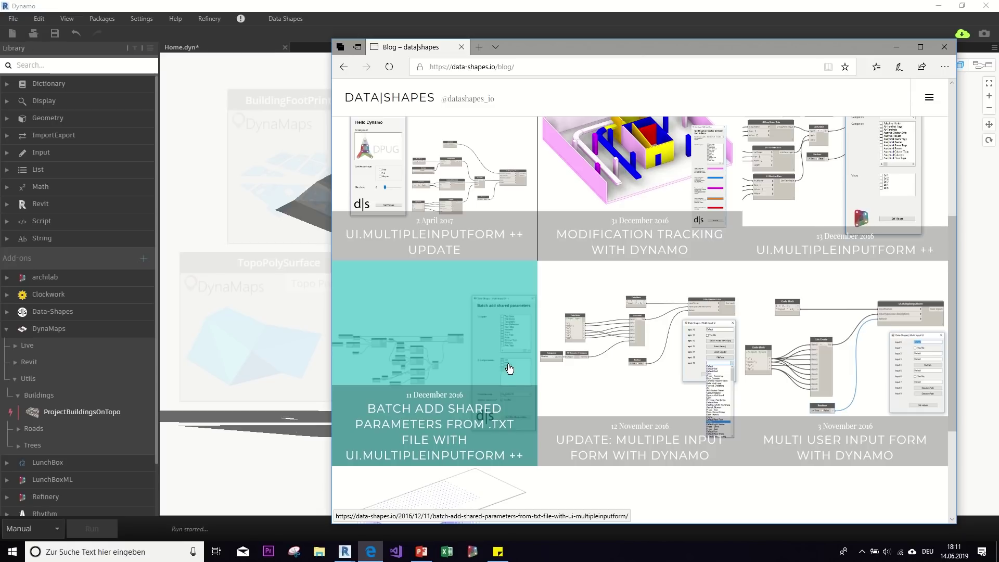
pyautogui.scroll(-3, 79, 397)
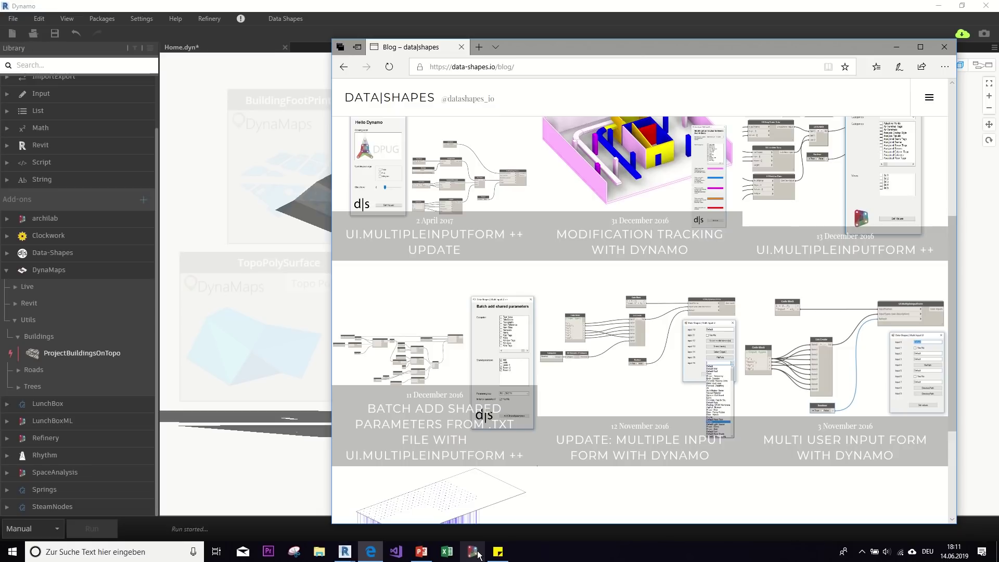
# - Bring the Dynamo for Revit graph window back to the front
pyautogui.click(473, 552)
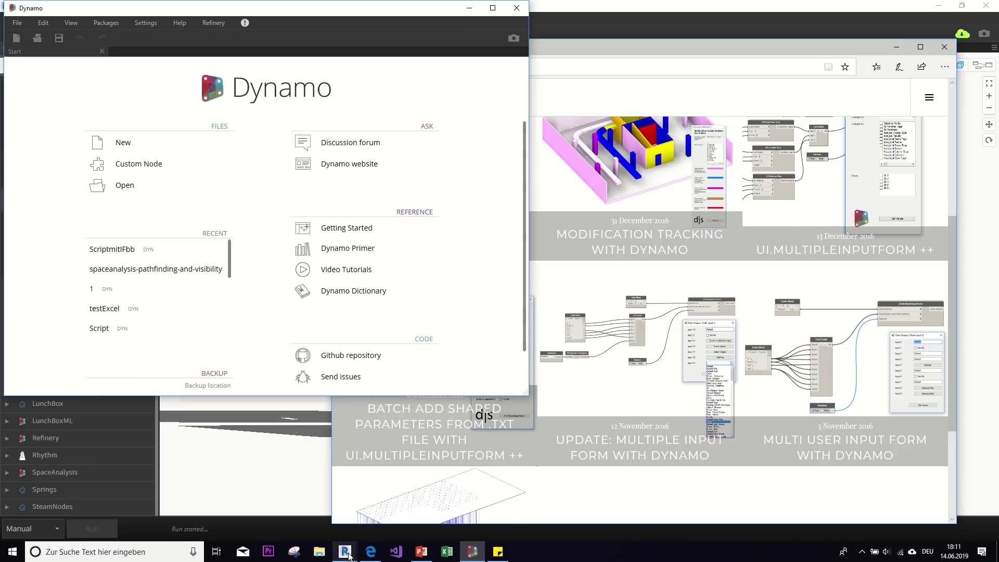
pyautogui.moveTo(348, 555)
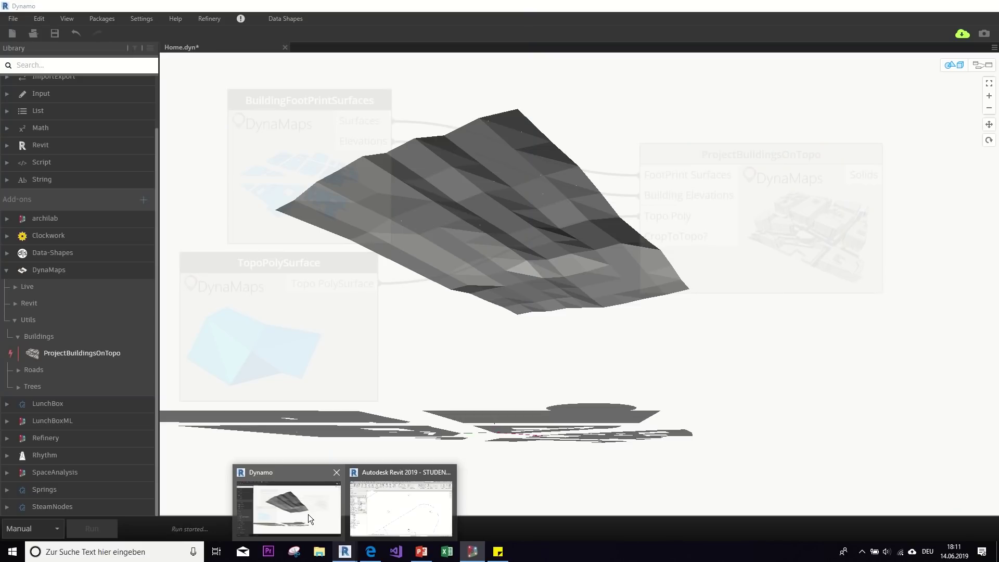
pyautogui.click(308, 513)
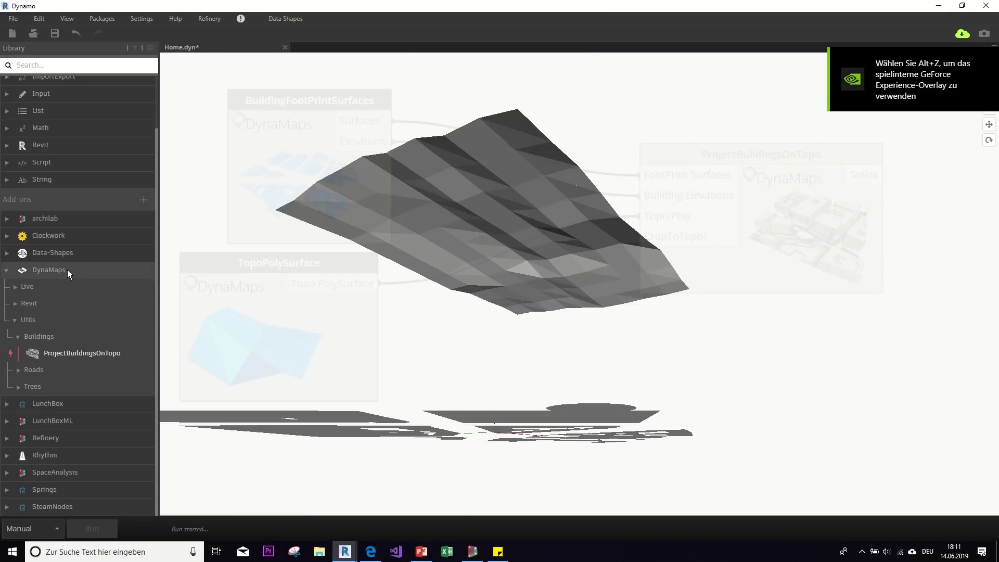
# - Close Home.dyn discarding changes, minimize Revit and maximize the Dynamo window
pyautogui.click(995, 4)
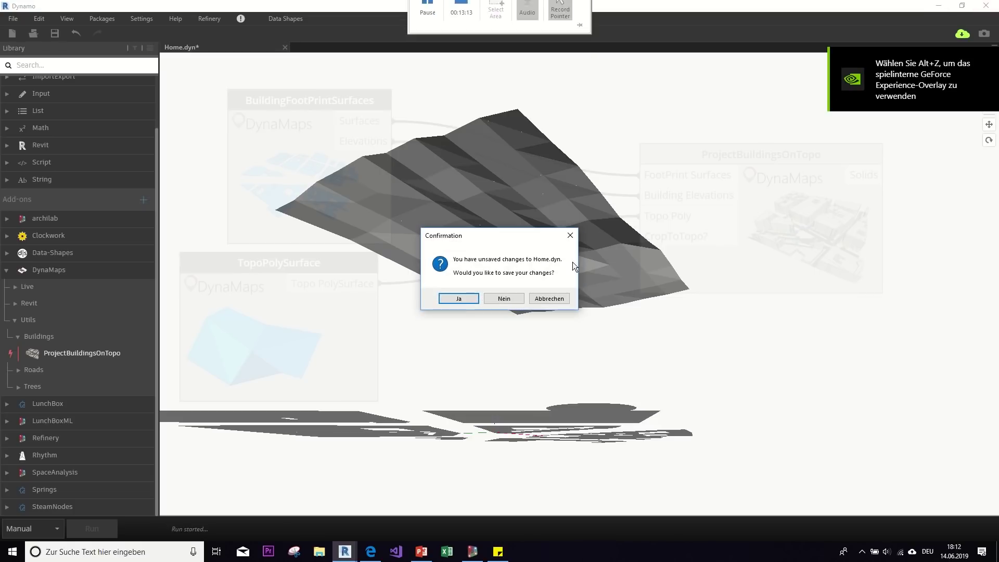
pyautogui.click(504, 299)
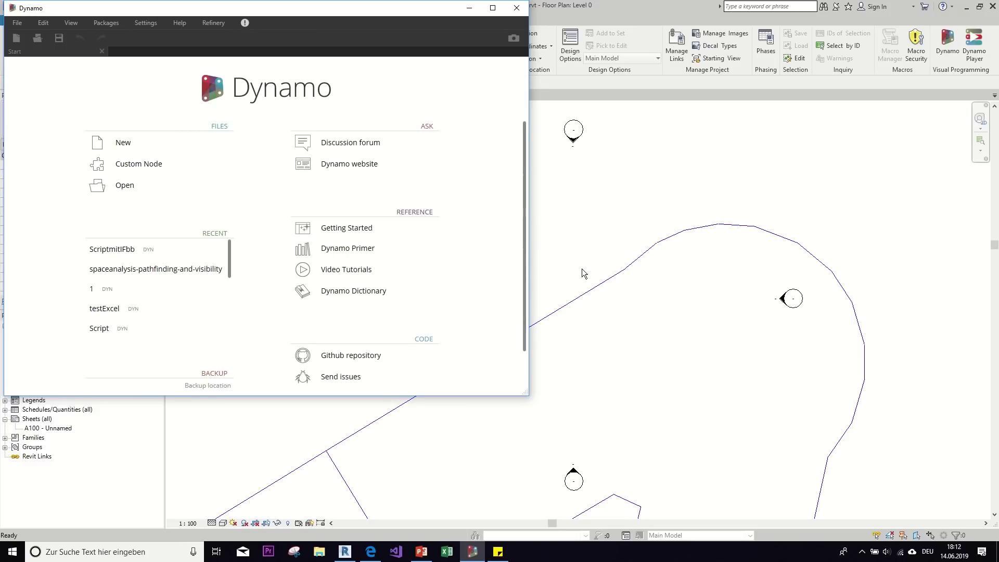
pyautogui.click(966, 7)
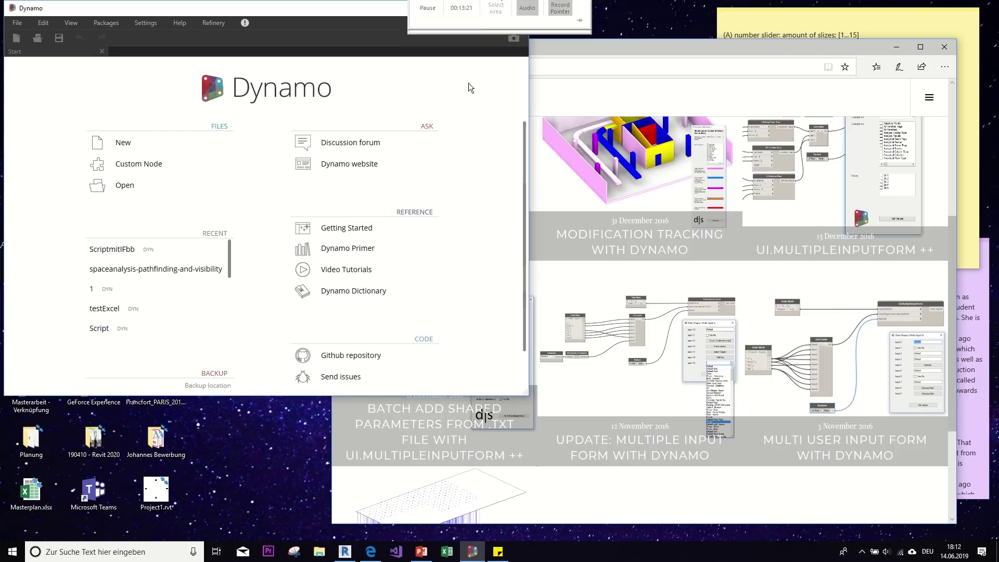
pyautogui.press('super+Up')
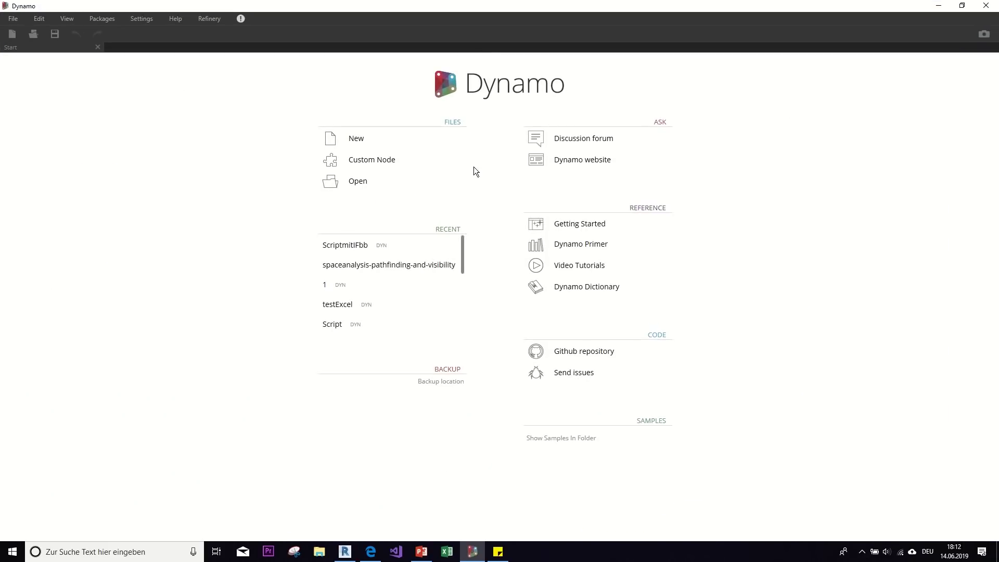
pyautogui.moveTo(476, 555)
# - Open the recent spaceanalysis-pathfinding-and-visibility graph and expand SpaceAnalysis in the Library
pyautogui.click(362, 266)
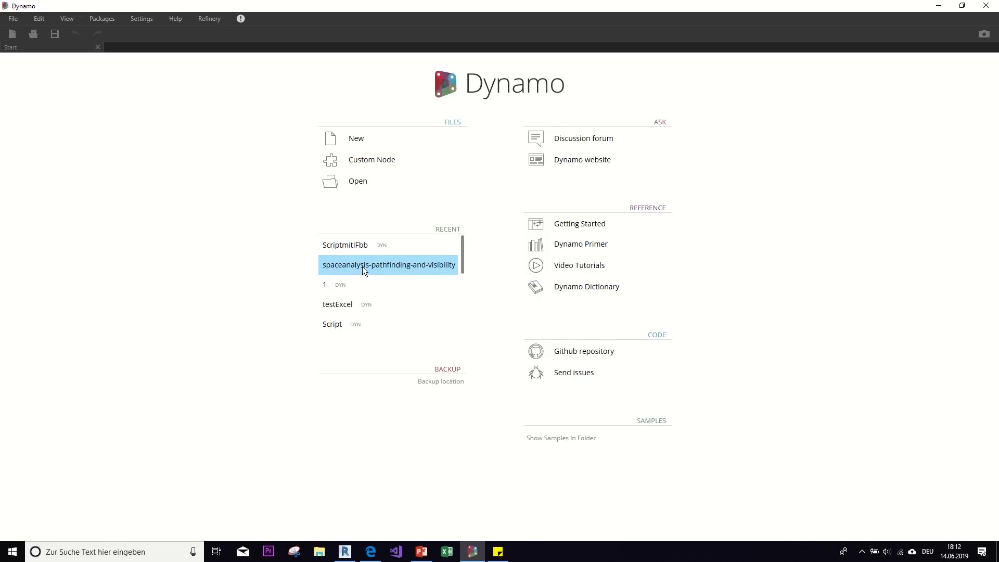
pyautogui.scroll(-10, 246, 273)
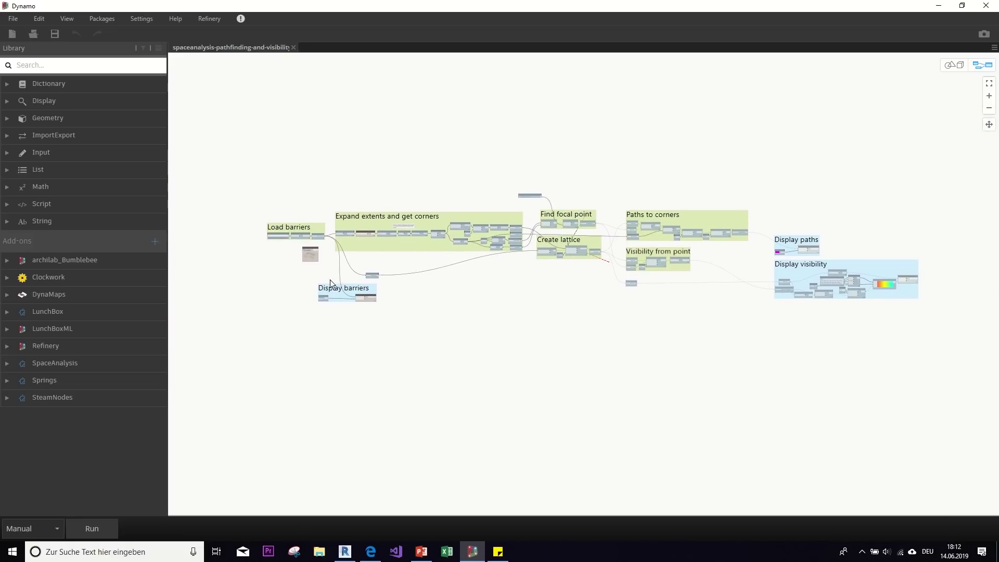
pyautogui.click(7, 364)
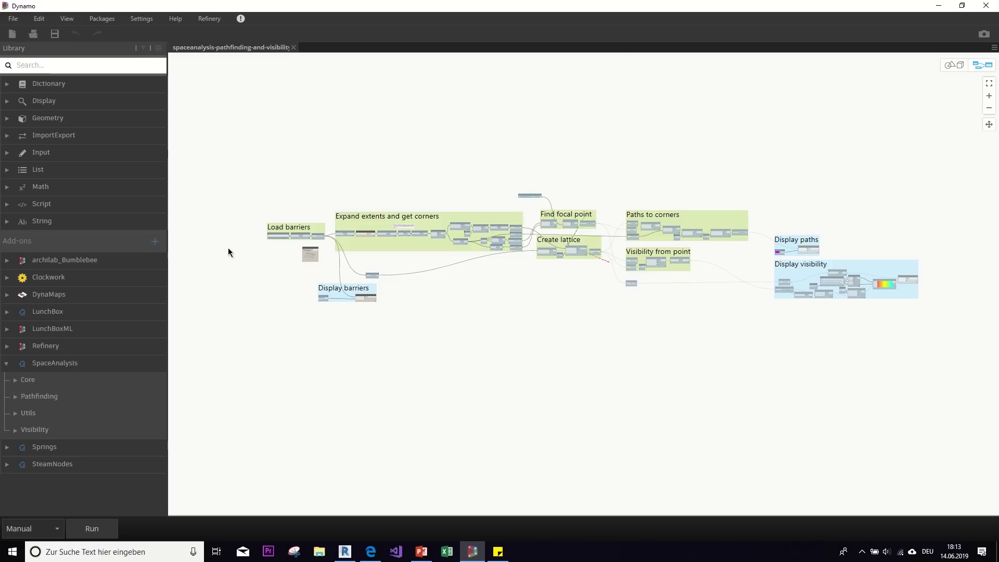
# - Search the web for 'space analysis kean' in a new Edge tab
pyautogui.click(371, 549)
pyautogui.click(479, 45)
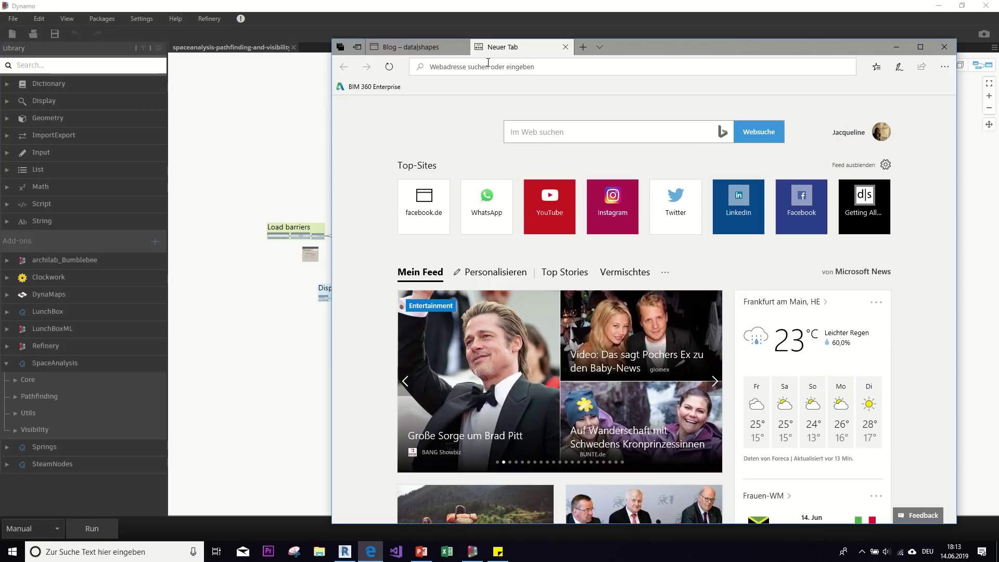
pyautogui.write('spac')
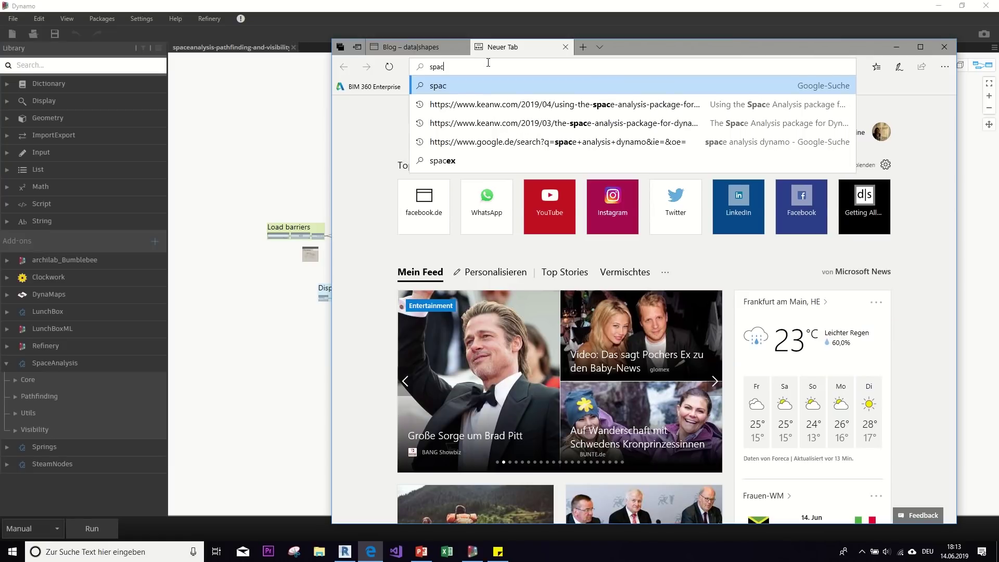
pyautogui.write('e analysis kean')
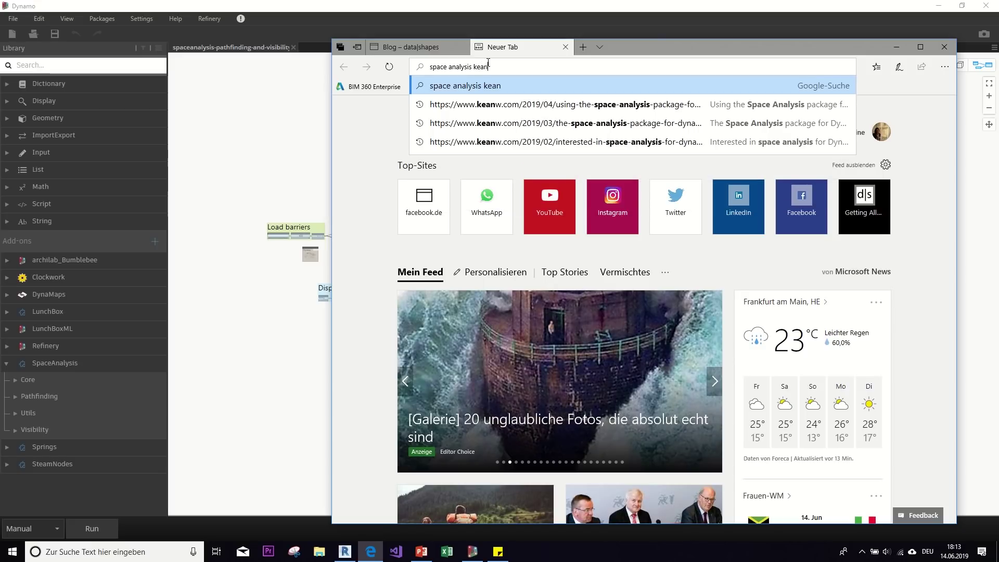
pyautogui.press('Return')
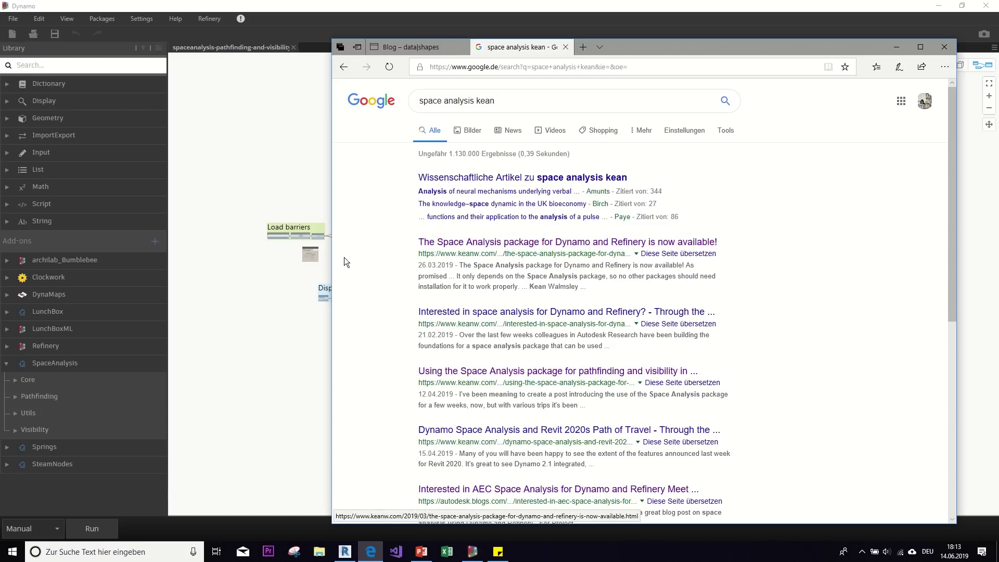
# - Open and scroll through the keanw.com Space Analysis pathfinding and visibility post
pyautogui.click(456, 373)
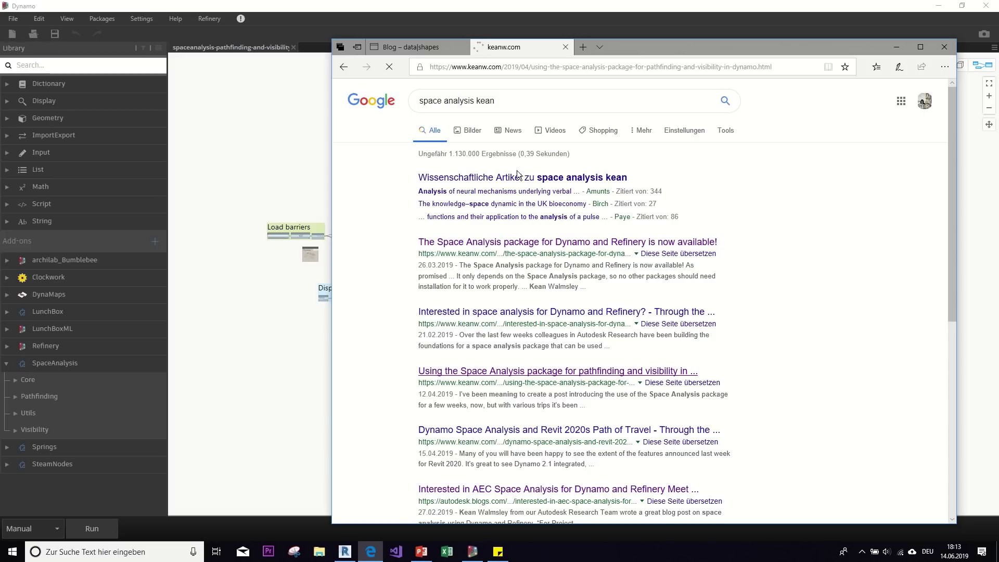
pyautogui.scroll(-5, 490, 191)
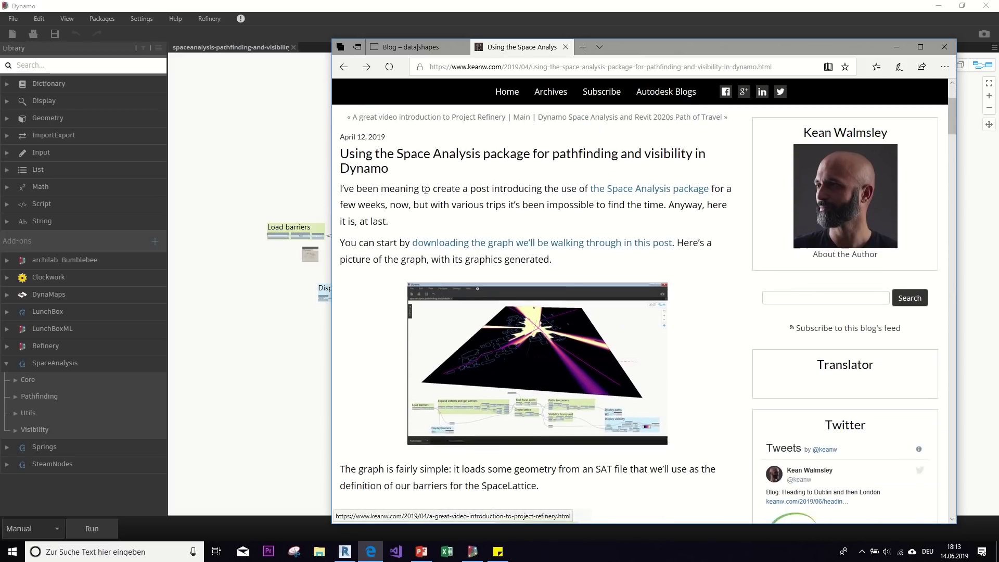
pyautogui.scroll(-15, 502, 150)
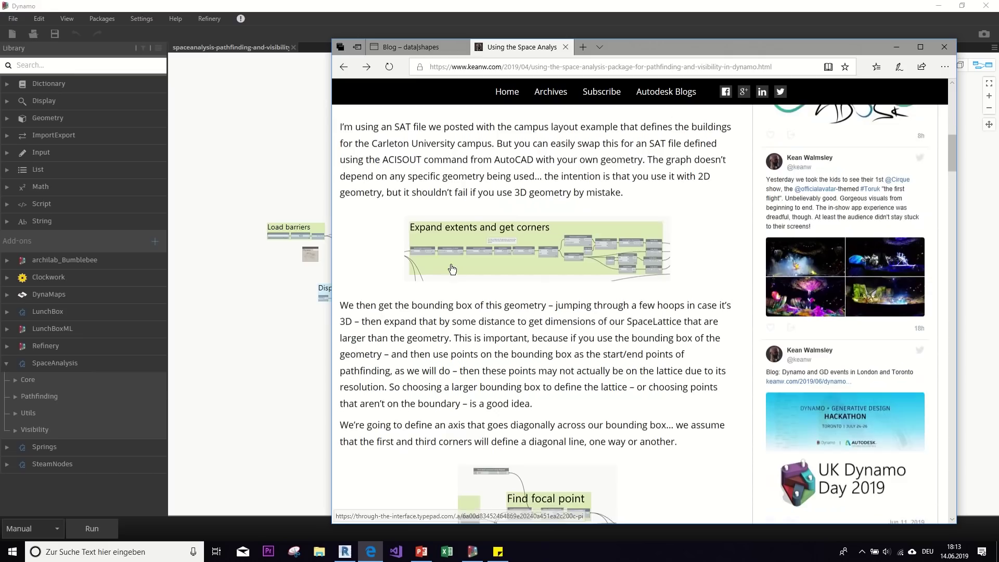
pyautogui.scroll(-3, 454, 266)
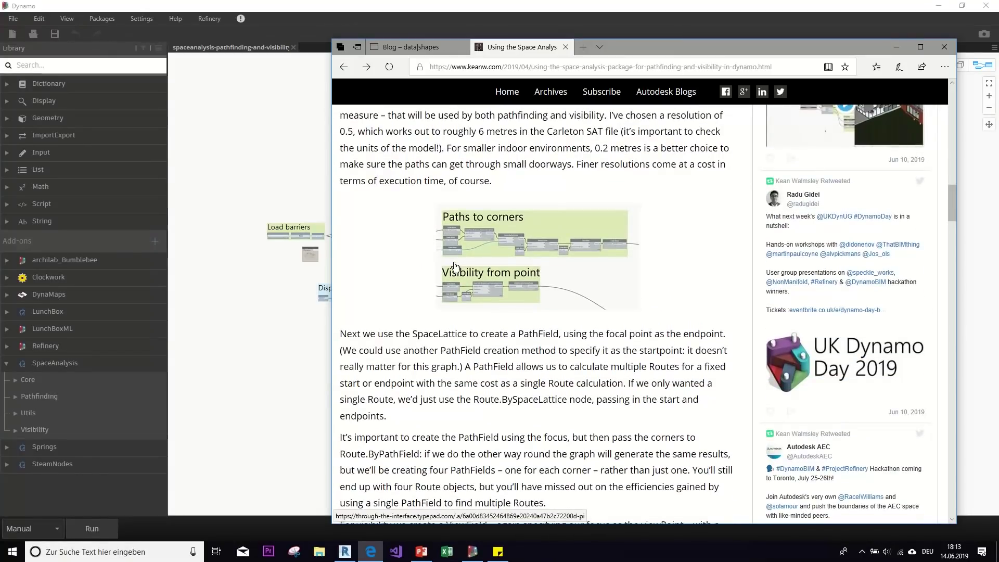
pyautogui.scroll(20, 454, 266)
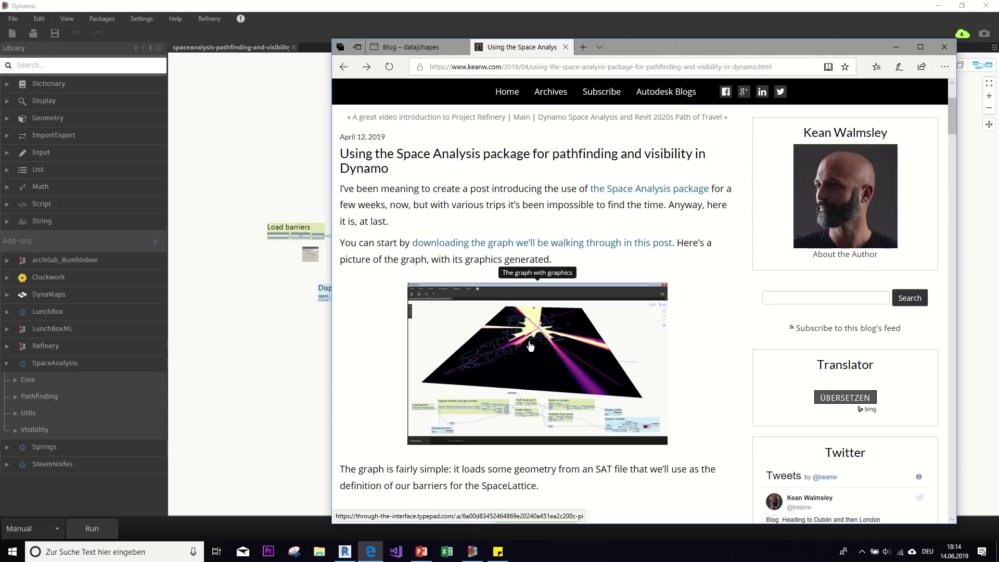
pyautogui.click(278, 329)
pyautogui.scroll(10, 333, 258)
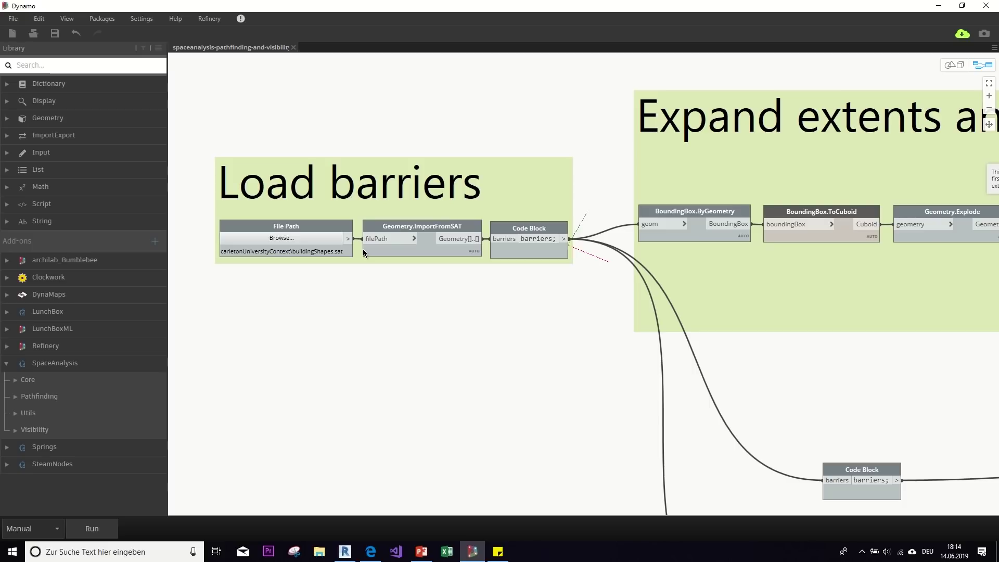
pyautogui.scroll(-4, 343, 257)
pyautogui.scroll(2, 311, 202)
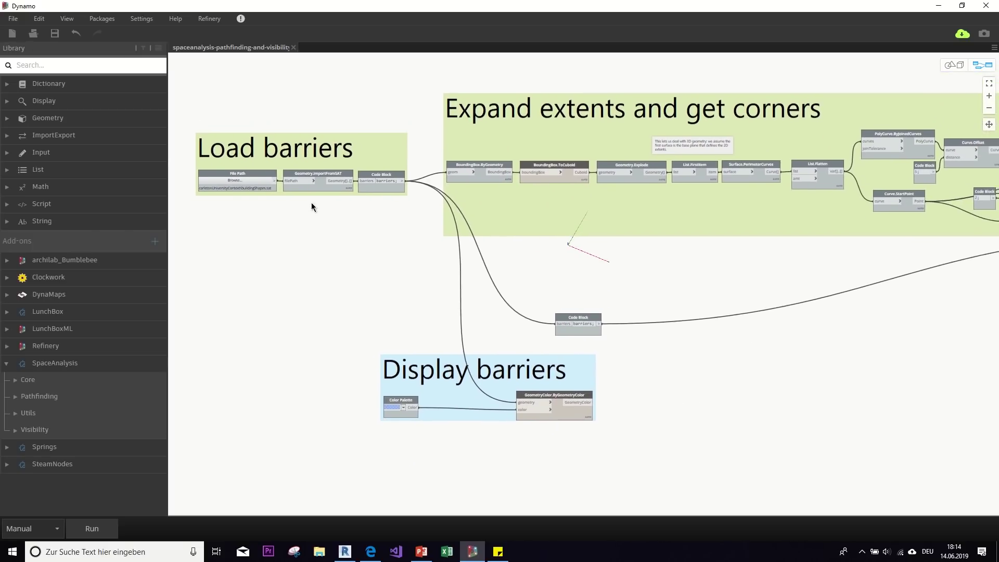
pyautogui.moveTo(498, 190)
pyautogui.scroll(-2, 498, 194)
pyautogui.moveTo(721, 265); pyautogui.dragTo(300, 267, button='middle')
pyautogui.scroll(1, 572, 157)
pyautogui.scroll(3, 484, 156)
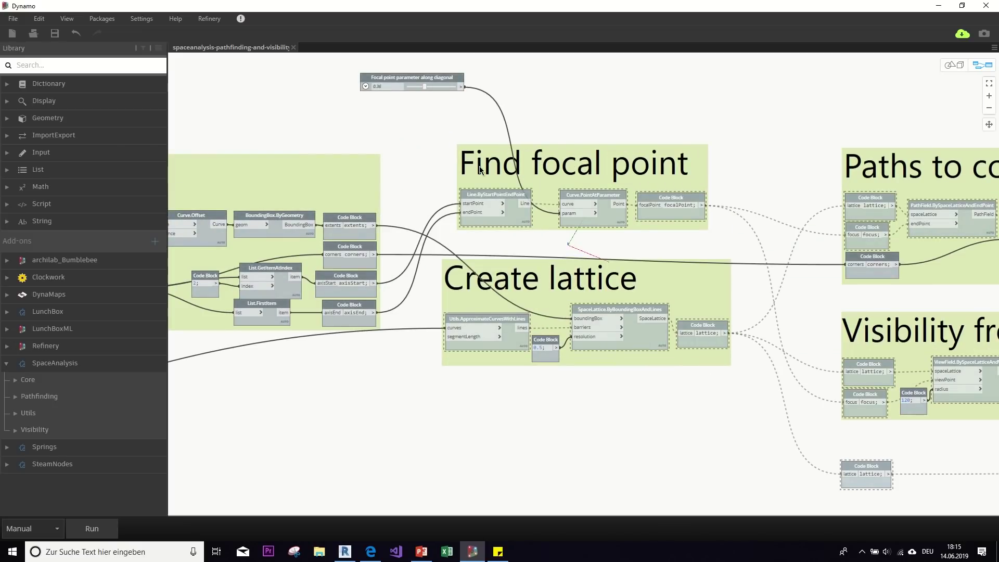
pyautogui.scroll(-1, 589, 179)
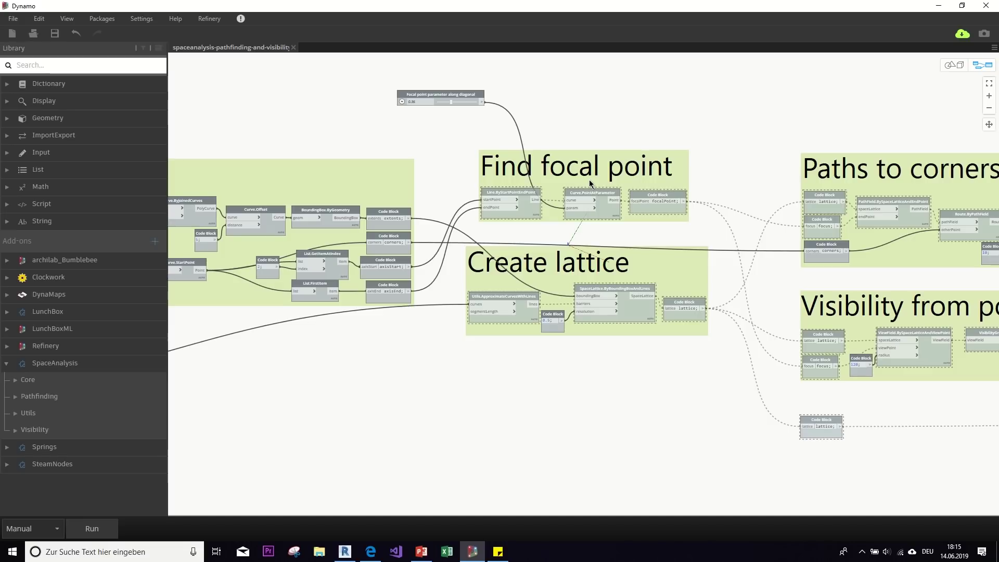
pyautogui.scroll(-2, 589, 179)
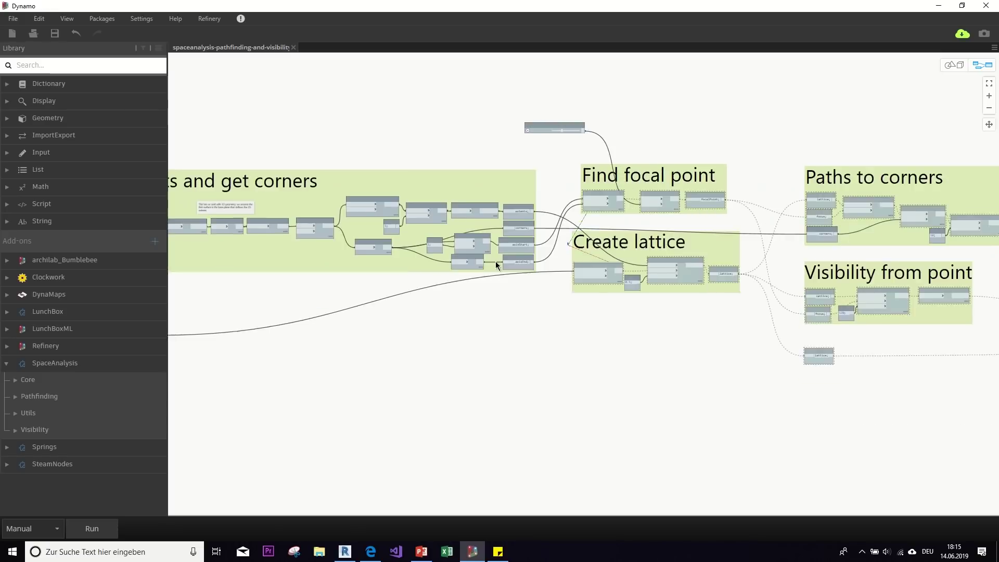
pyautogui.moveTo(589, 179); pyautogui.dragTo(704, 251, button='middle')
pyautogui.scroll(2, 449, 316)
pyautogui.scroll(4, 399, 281)
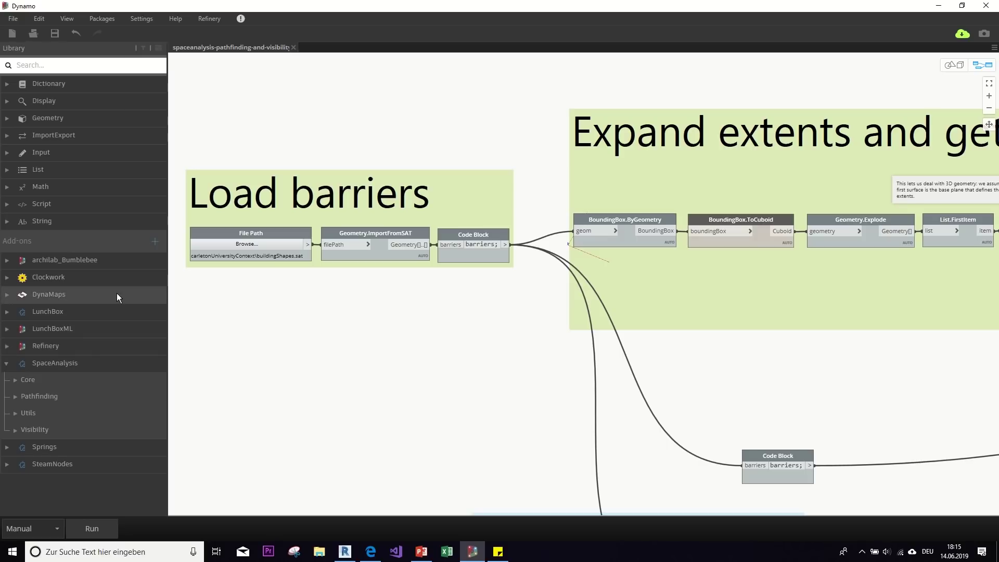
pyautogui.click(7, 296)
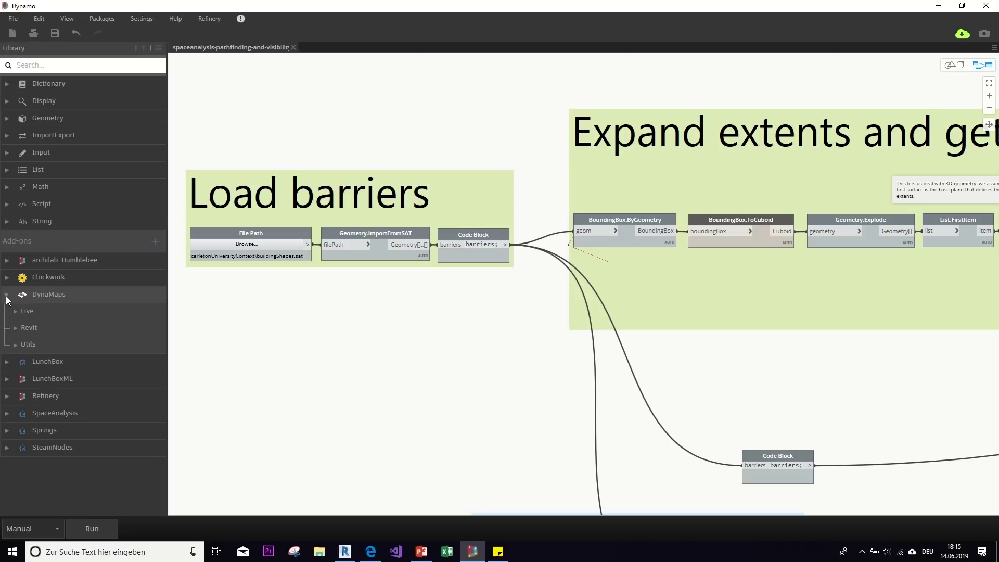
pyautogui.click(14, 310)
pyautogui.click(15, 324)
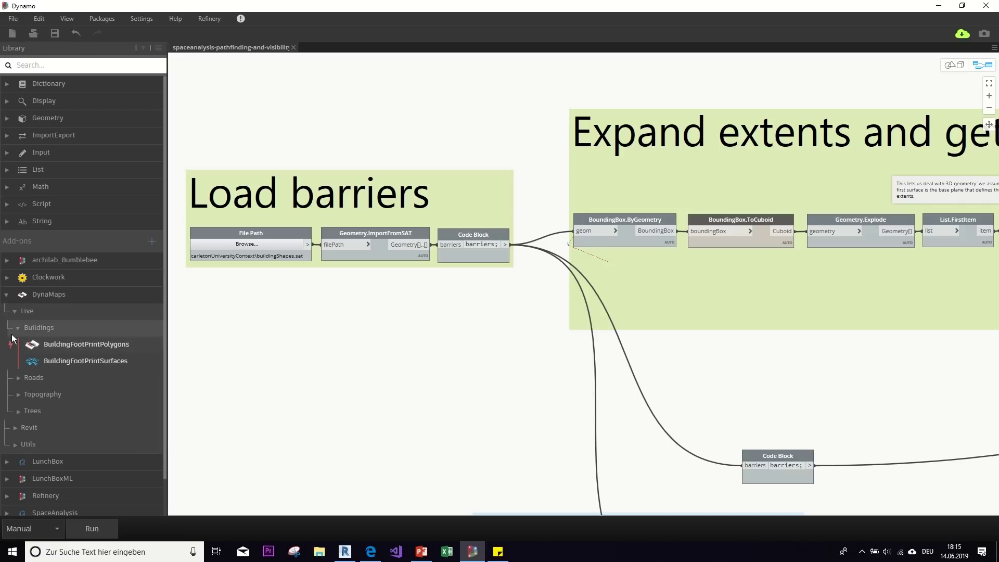
pyautogui.click(18, 327)
pyautogui.click(14, 310)
pyautogui.click(7, 294)
pyautogui.scroll(-5, 463, 366)
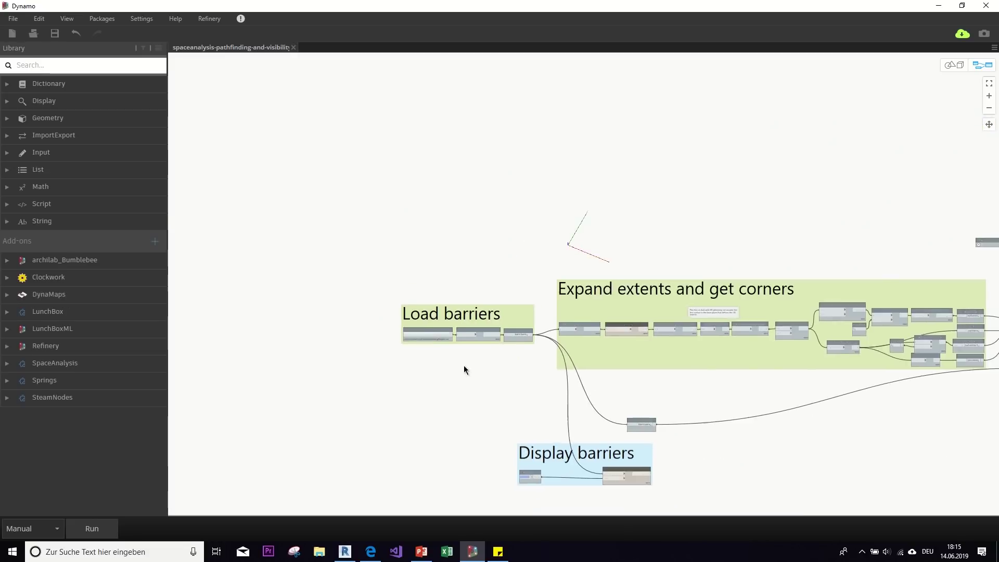
pyautogui.hscroll(10, 698, 312)
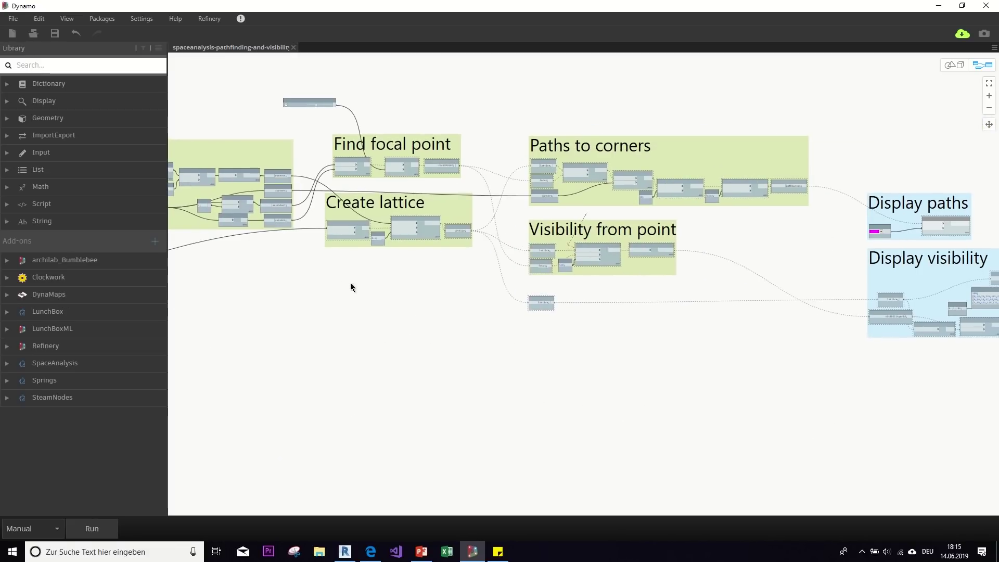
pyautogui.click(9, 362)
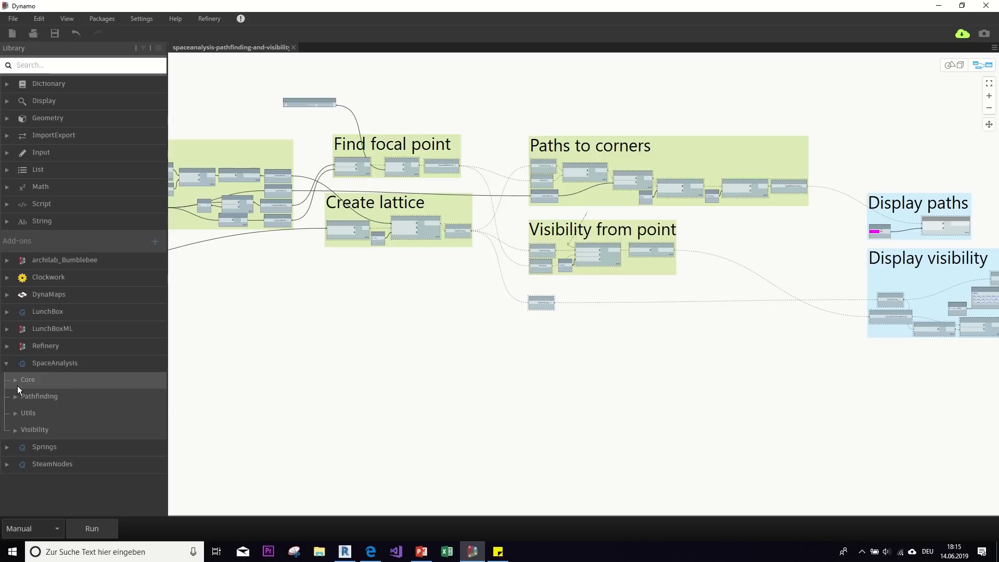
pyautogui.scroll(-2, 279, 351)
pyautogui.moveTo(279, 351); pyautogui.dragTo(626, 342, button='middle')
pyautogui.scroll(-2, 551, 341)
pyautogui.moveTo(441, 313); pyautogui.dragTo(488, 304, button='middle')
pyautogui.moveTo(347, 243); pyautogui.dragTo(305, 253, button='middle')
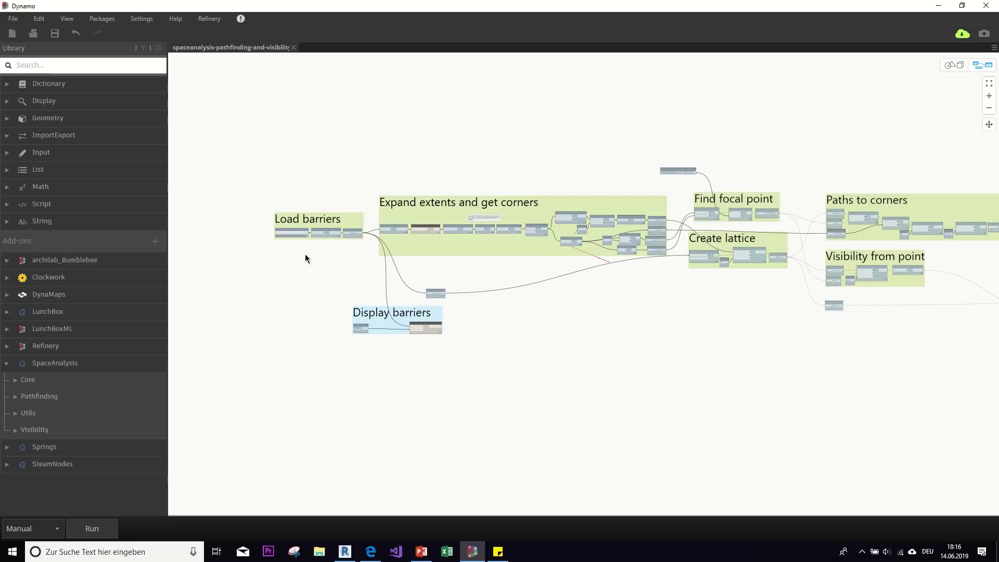
# - Run the graph, then zoom and orbit the 3D preview onto the barrier outlines on the site plane
pyautogui.click(87, 529)
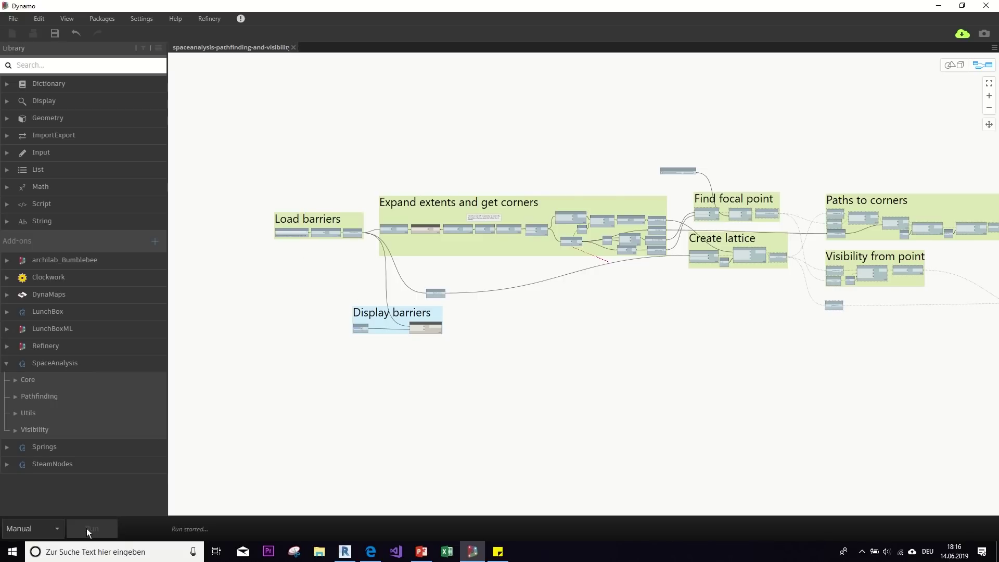
pyautogui.moveTo(645, 276); pyautogui.dragTo(622, 308, button='middle')
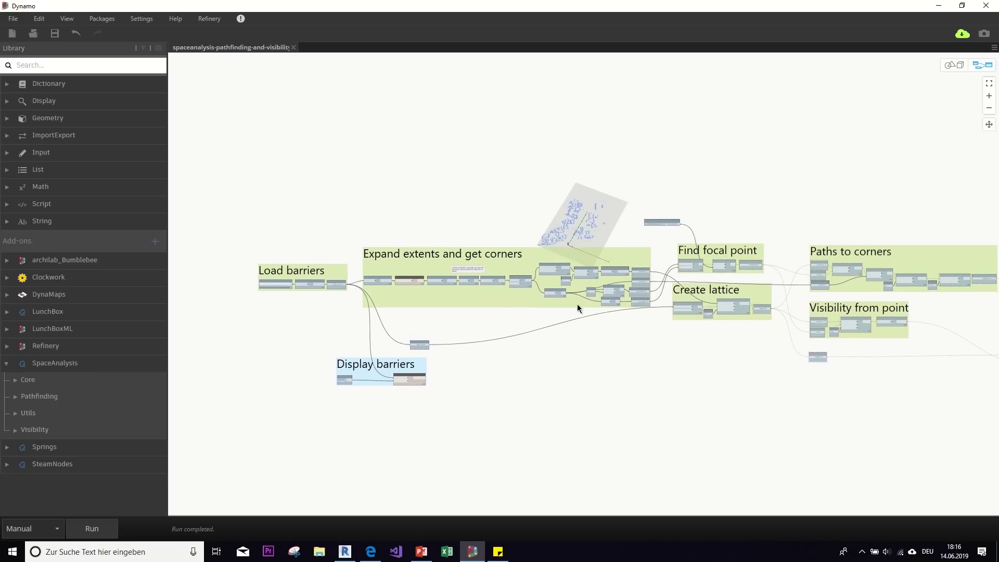
pyautogui.scroll(2, 574, 240)
pyautogui.click(950, 64)
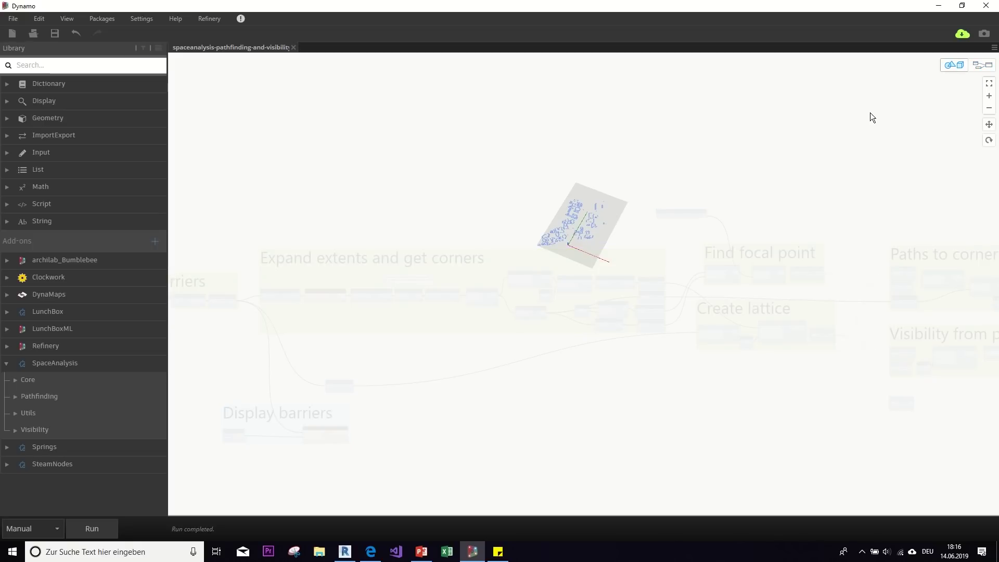
pyautogui.scroll(2, 564, 218)
pyautogui.scroll(3, 564, 218)
pyautogui.moveTo(550, 191); pyautogui.dragTo(542, 361, button='middle')
pyautogui.scroll(3, 470, 323)
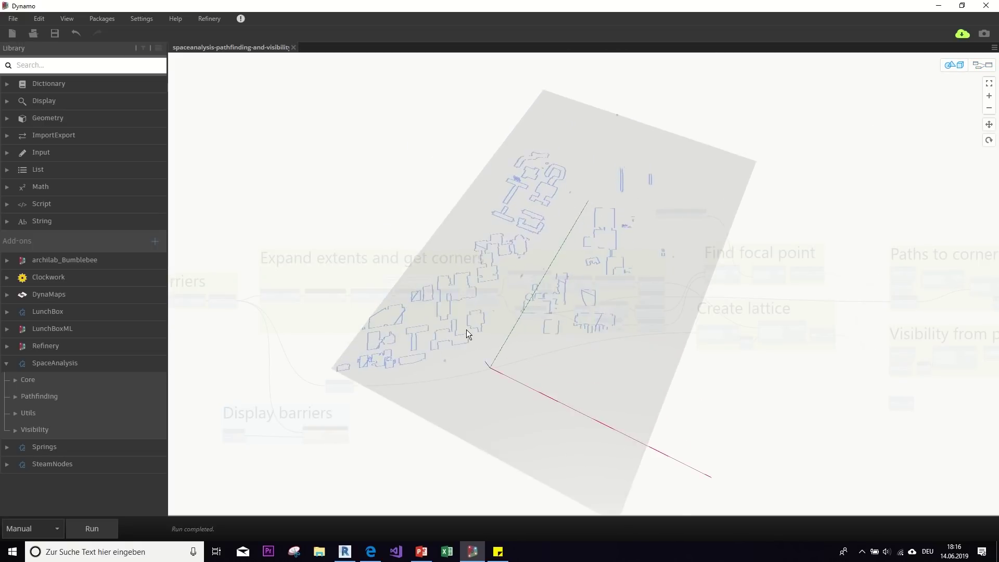
pyautogui.moveTo(471, 335); pyautogui.dragTo(528, 302, button='right')
pyautogui.scroll(2, 444, 286)
# - Unfreeze the Line.ByStartPointEndPoint and Utils.ApproximateCurvesWithLines nodes
pyautogui.hotkey('ctrl', 'b')
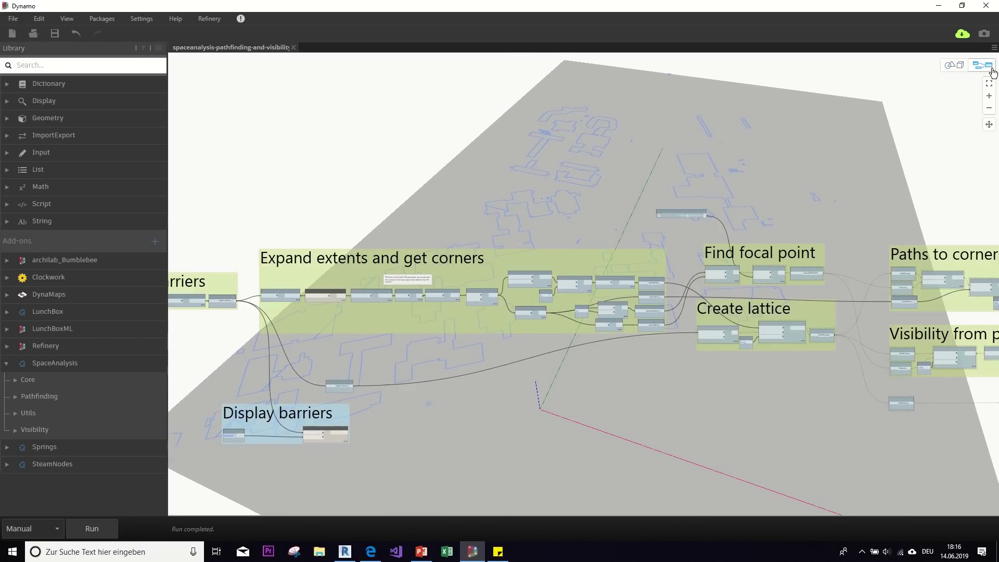
pyautogui.scroll(-3, 842, 160)
pyautogui.moveTo(843, 160); pyautogui.dragTo(461, 160, button='middle')
pyautogui.scroll(5, 461, 159)
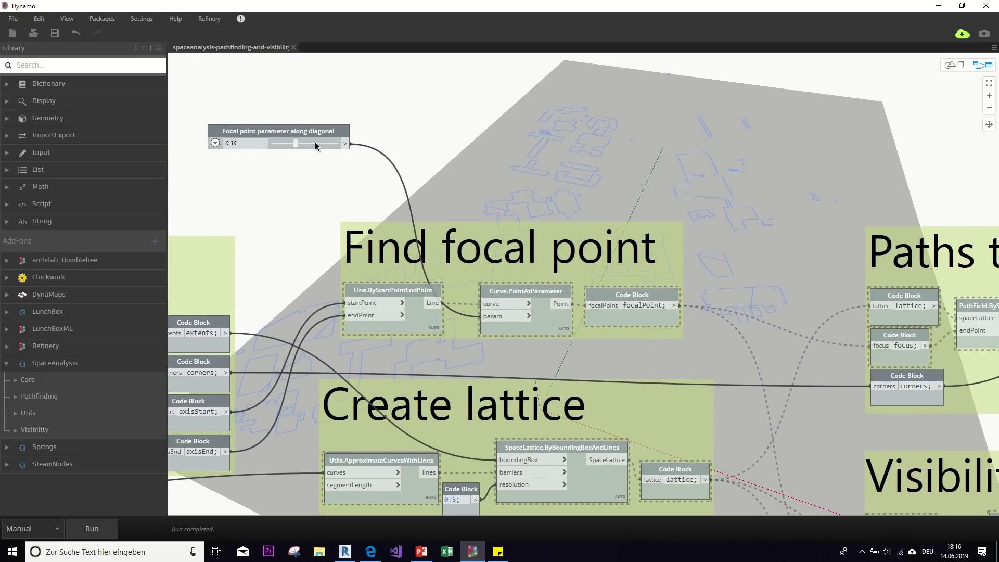
pyautogui.rightClick(425, 315)
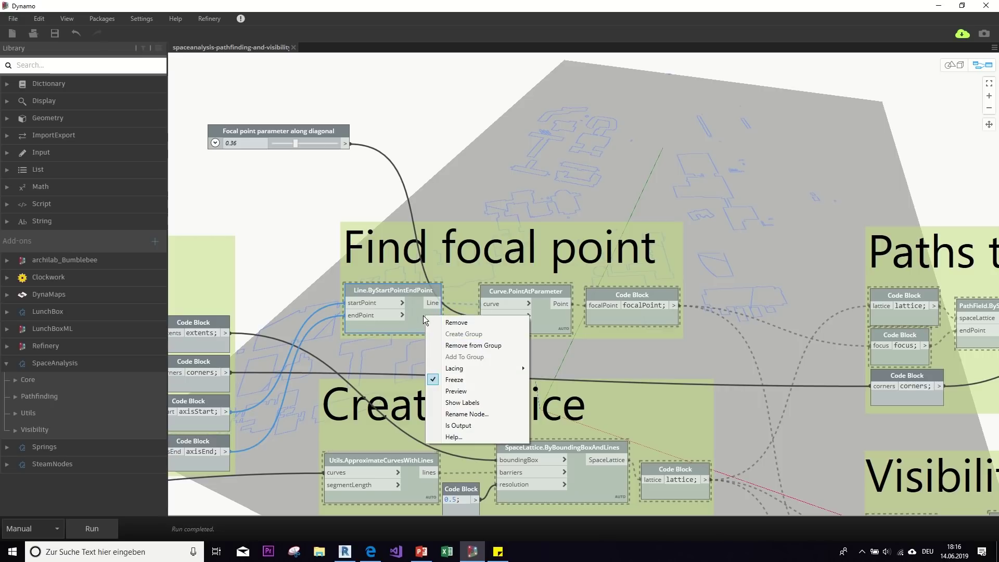
pyautogui.click(434, 378)
pyautogui.moveTo(438, 338); pyautogui.dragTo(382, 308, button='middle')
pyautogui.scroll(1, 382, 307)
pyautogui.rightClick(360, 255)
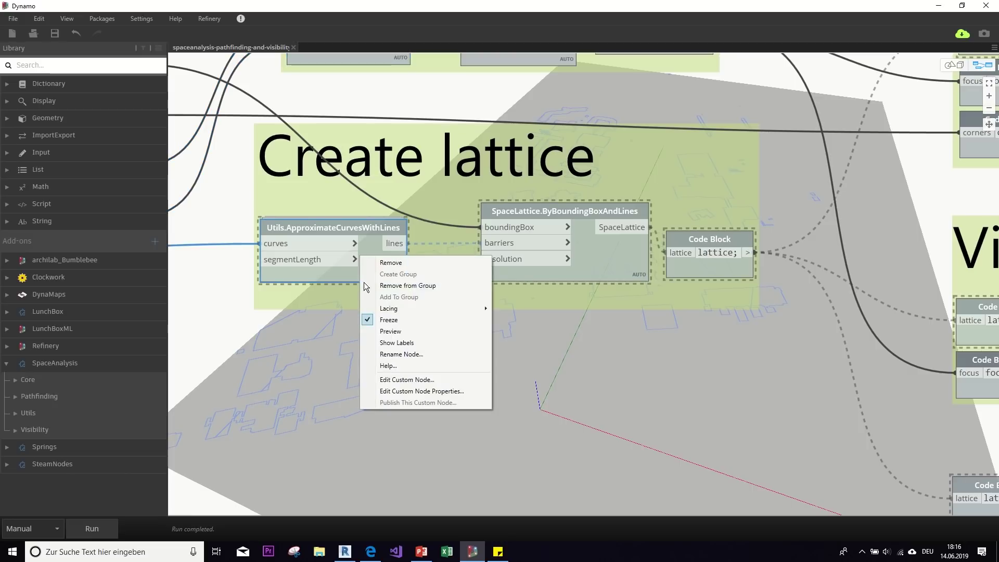
pyautogui.click(367, 319)
# - Run the whole graph to compute the pink paths and visibility heat map
pyautogui.scroll(-3, 430, 263)
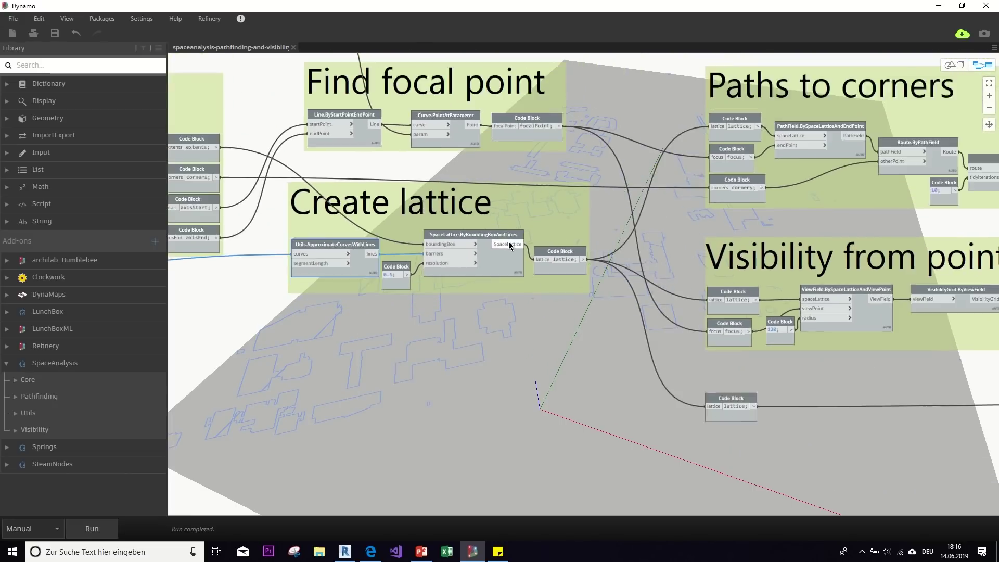
pyautogui.moveTo(507, 241); pyautogui.dragTo(405, 359, button='middle')
pyautogui.scroll(-1, 305, 349)
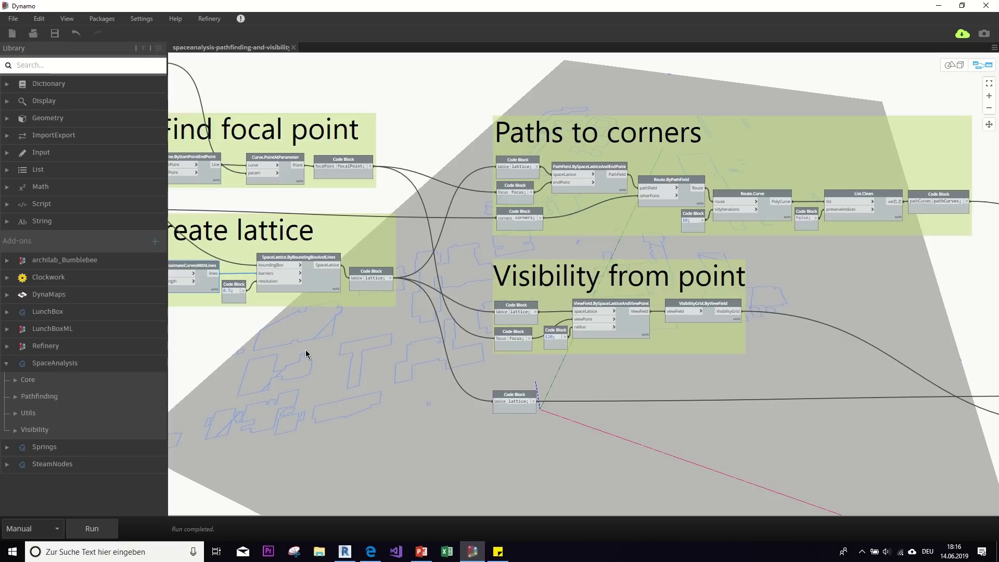
pyautogui.scroll(-2, 454, 277)
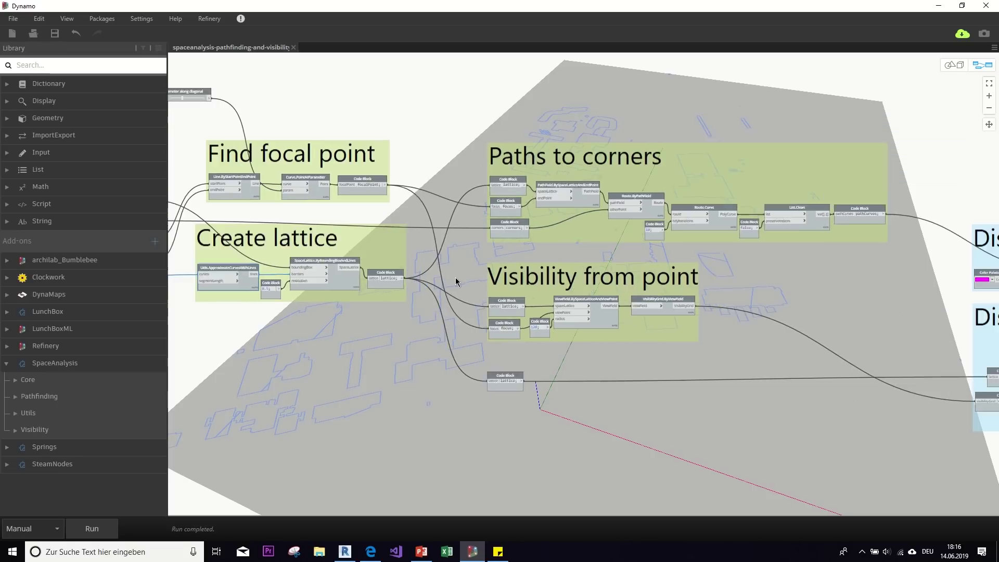
pyautogui.scroll(5, 403, 297)
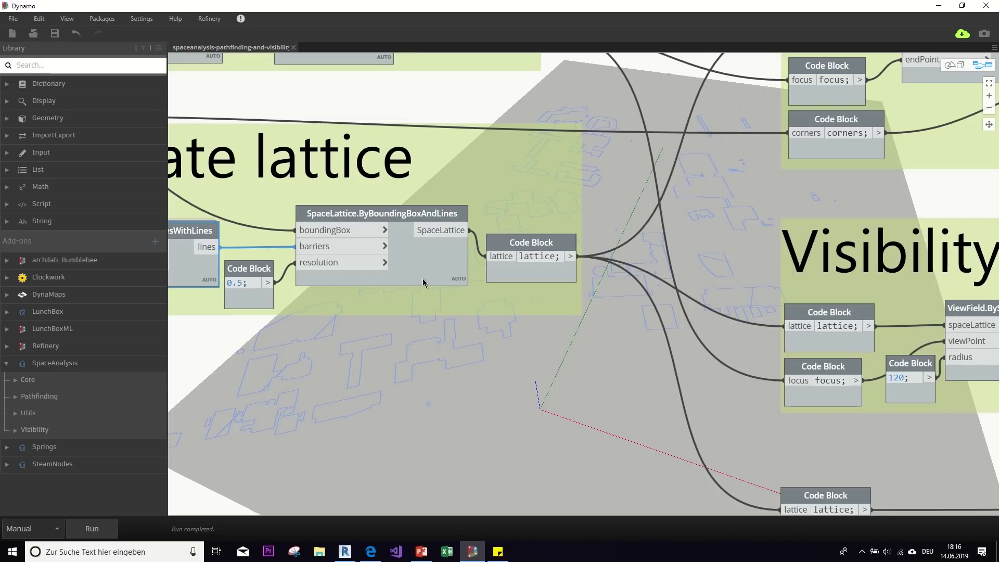
pyautogui.scroll(-1, 482, 366)
pyautogui.scroll(-1, 482, 370)
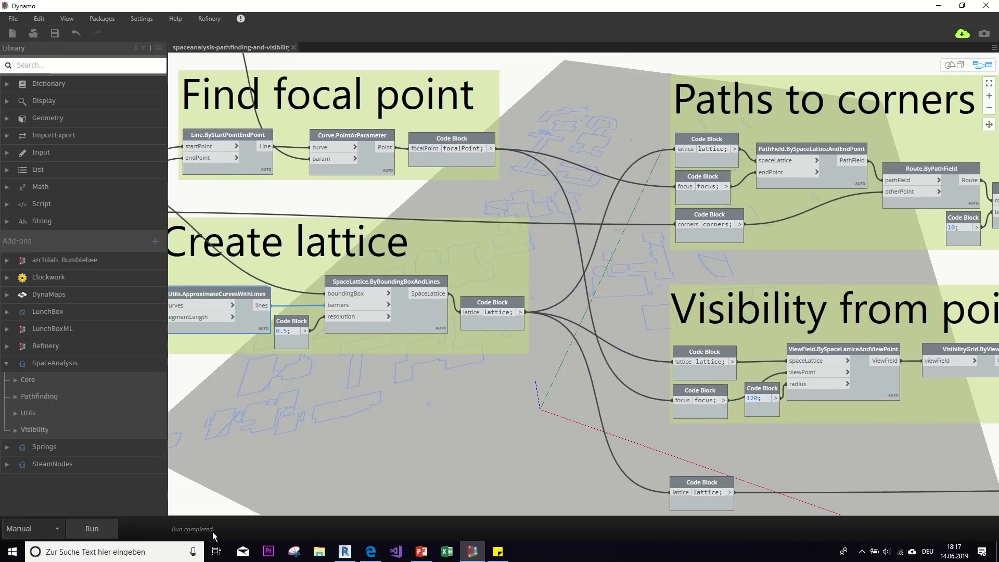
pyautogui.click(92, 529)
# - Pan and zoom across the paths, visibility, Find focal point, Create lattice and Display barriers groups
pyautogui.scroll(1, 604, 241)
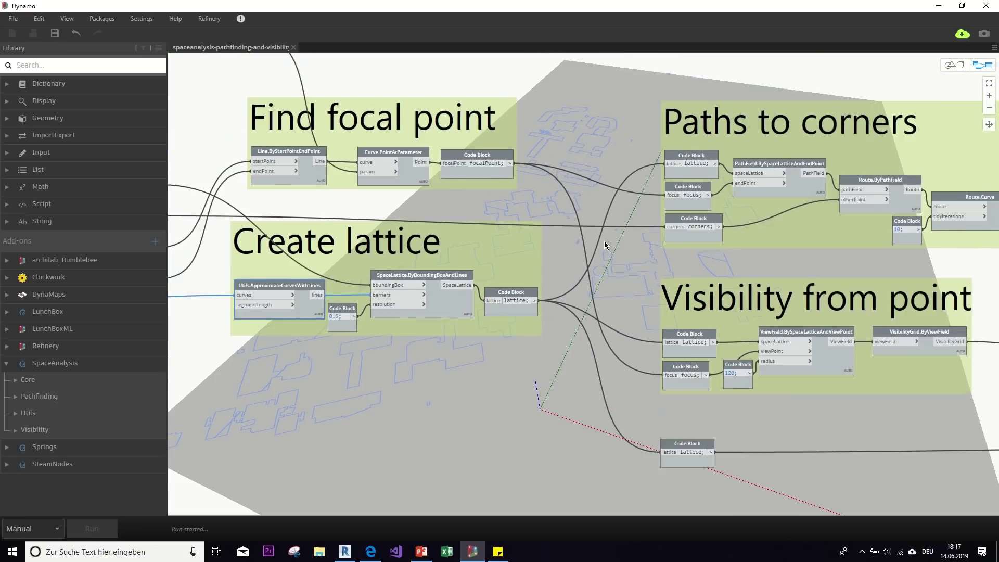
pyautogui.scroll(-2, 604, 241)
pyautogui.scroll(-1, 485, 210)
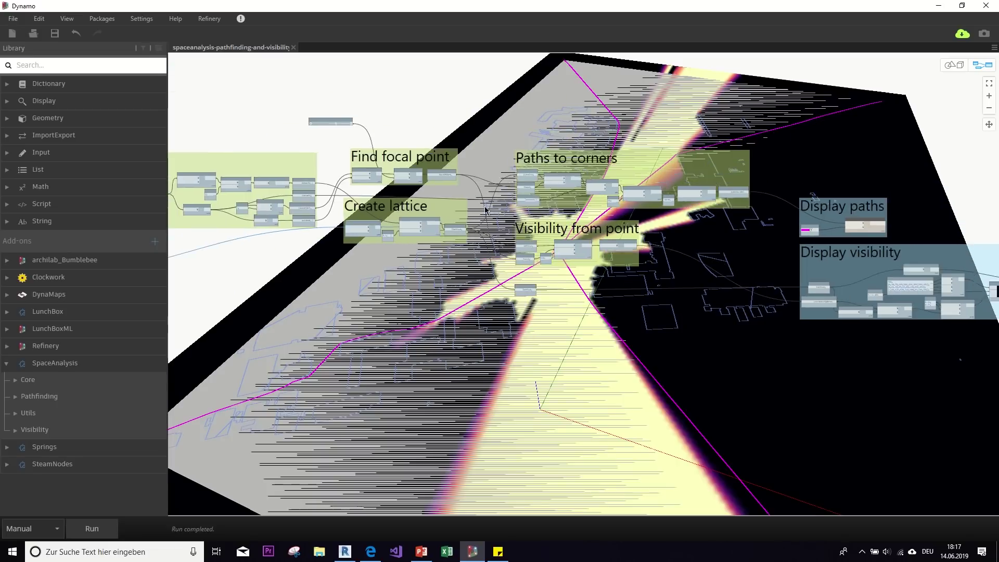
pyautogui.scroll(2, 652, 219)
pyautogui.scroll(-1, 652, 218)
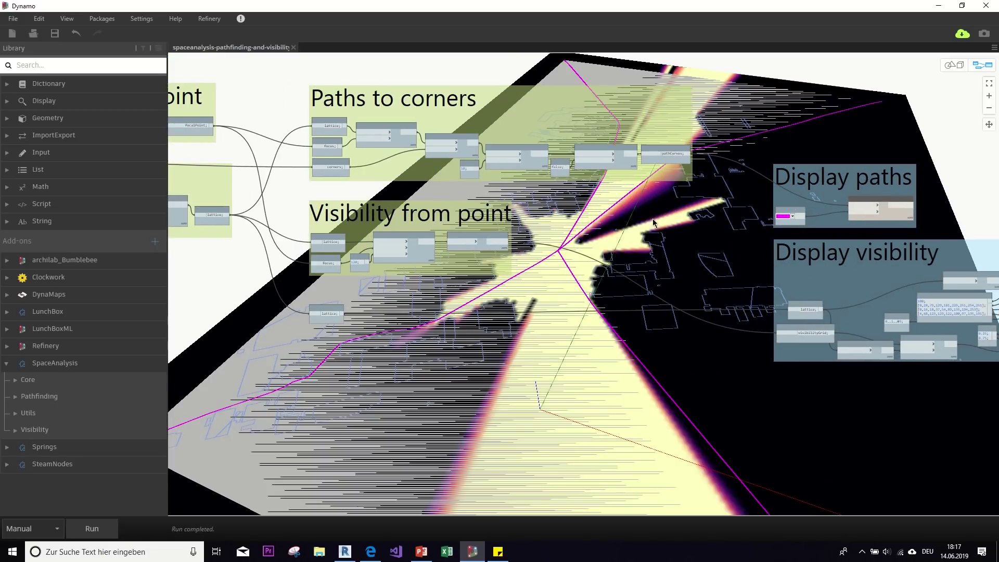
pyautogui.moveTo(652, 218); pyautogui.dragTo(650, 258, button='middle')
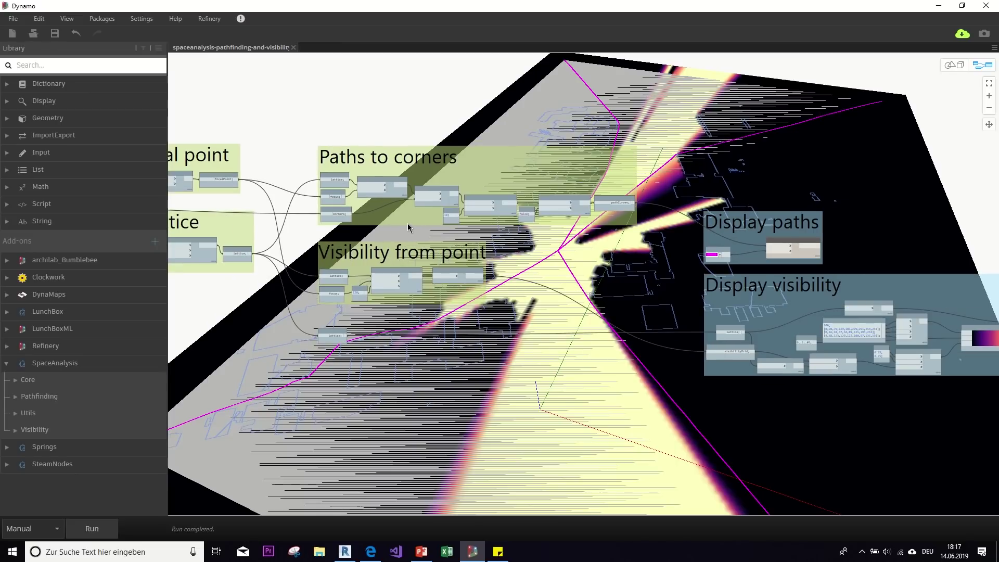
pyautogui.moveTo(399, 233); pyautogui.dragTo(495, 245, button='middle')
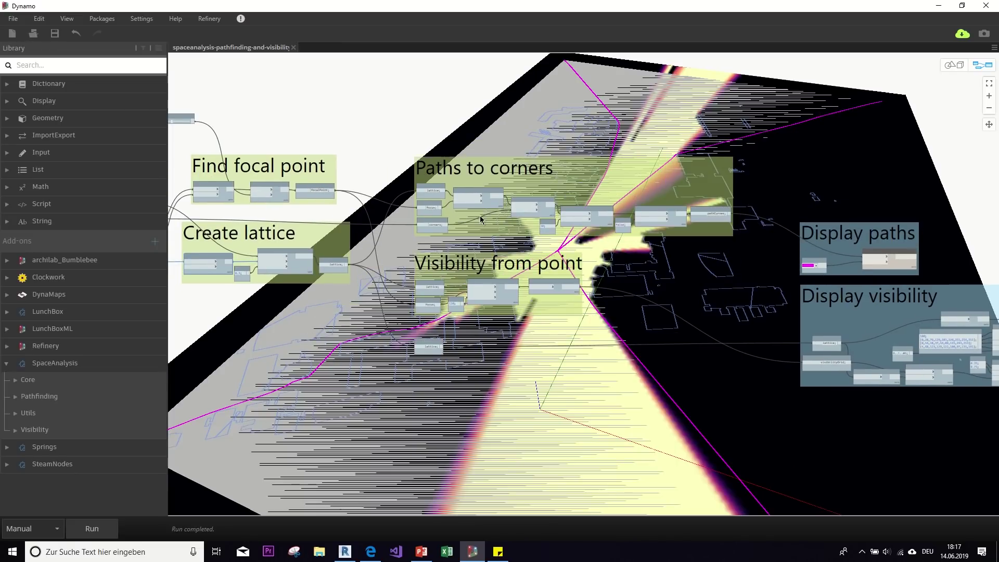
pyautogui.scroll(-5, 575, 172)
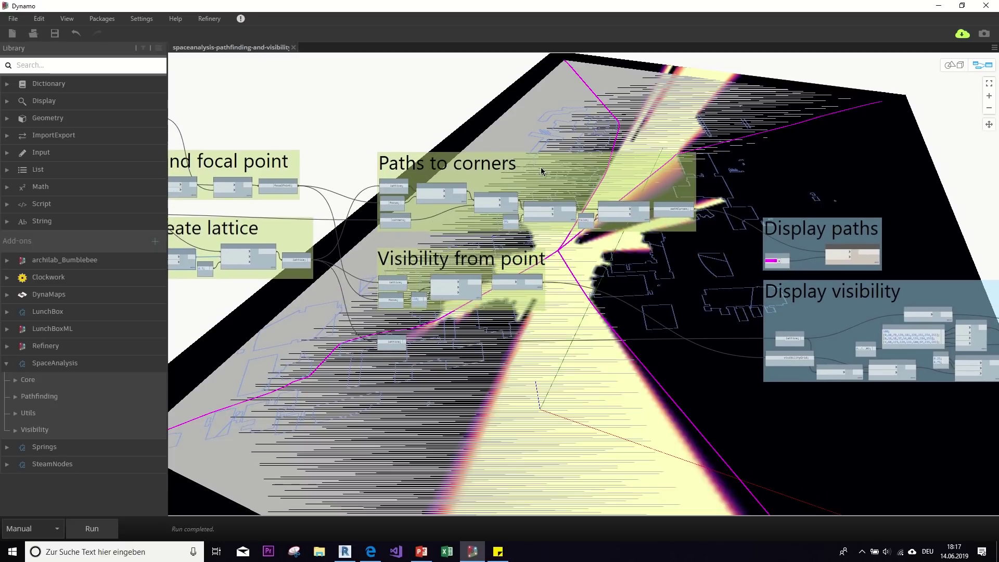
pyautogui.scroll(3, 490, 176)
pyautogui.scroll(5, 411, 256)
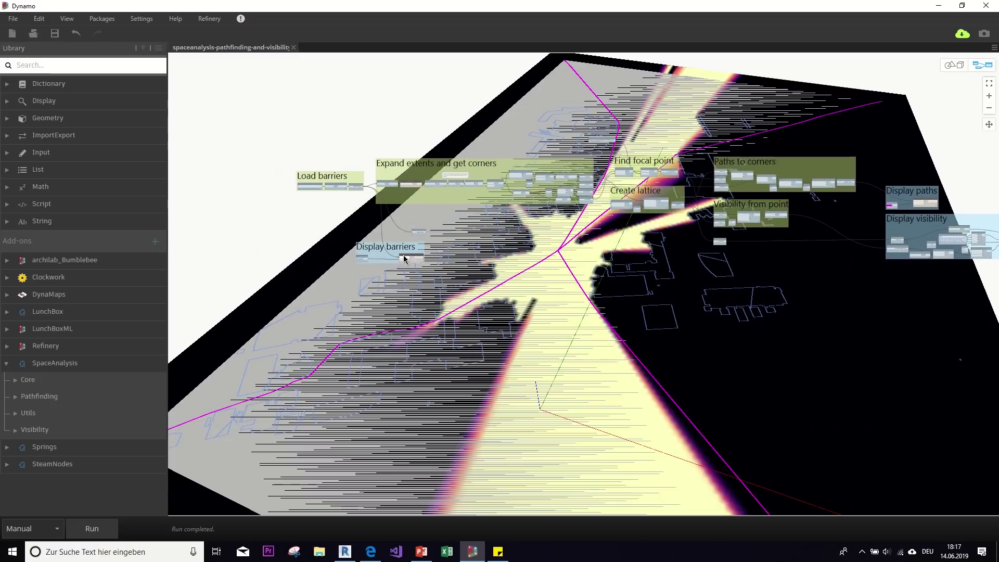
pyautogui.moveTo(480, 271); pyautogui.dragTo(370, 313, button='middle')
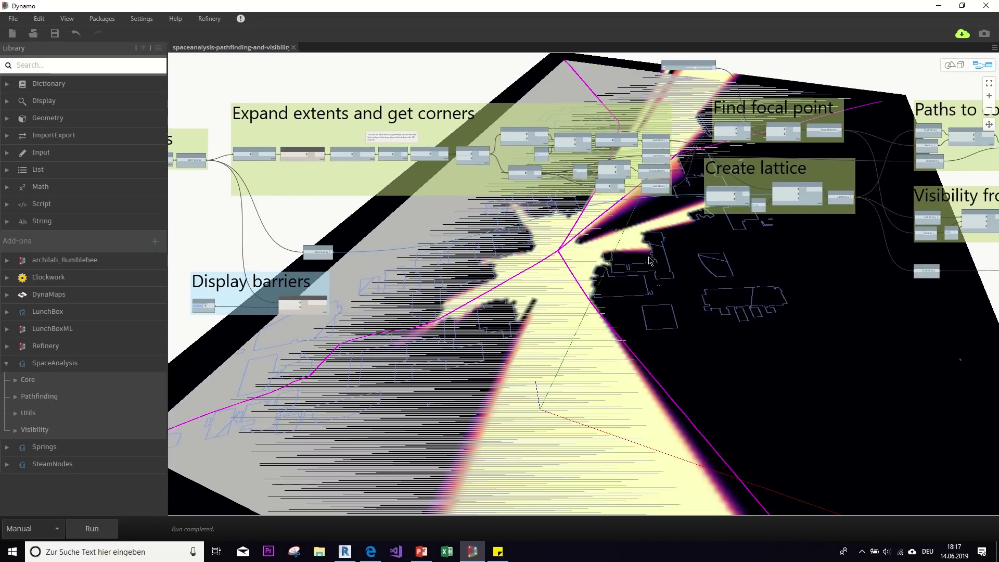
pyautogui.scroll(2, 627, 263)
pyautogui.moveTo(764, 187); pyautogui.dragTo(639, 252, button='middle')
pyautogui.scroll(-3, 638, 252)
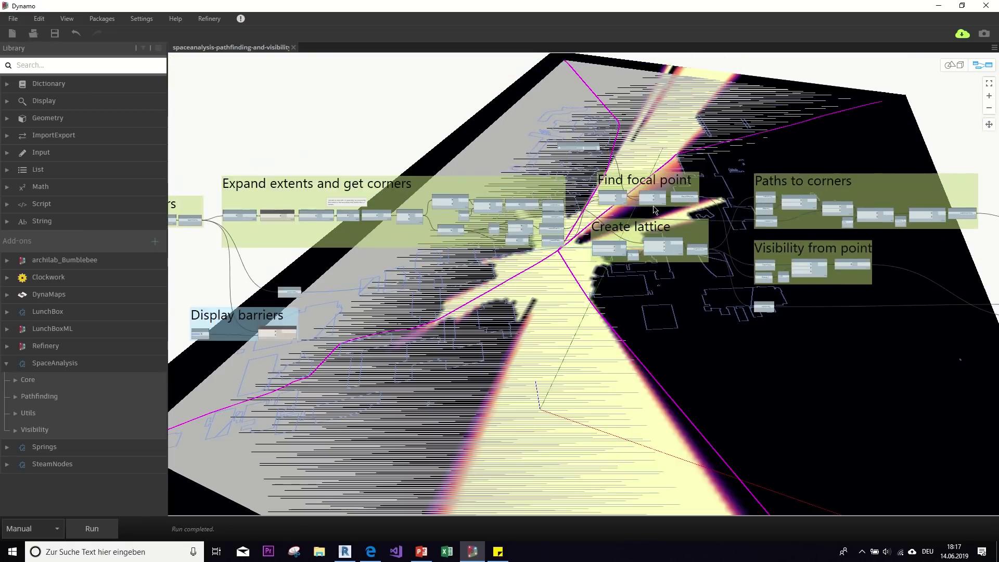
pyautogui.moveTo(224, 322); pyautogui.dragTo(317, 281, button='middle')
pyautogui.scroll(5, 317, 280)
# - Turn off Preview on the BoundingBox.ToCuboid node
pyautogui.rightClick(314, 277)
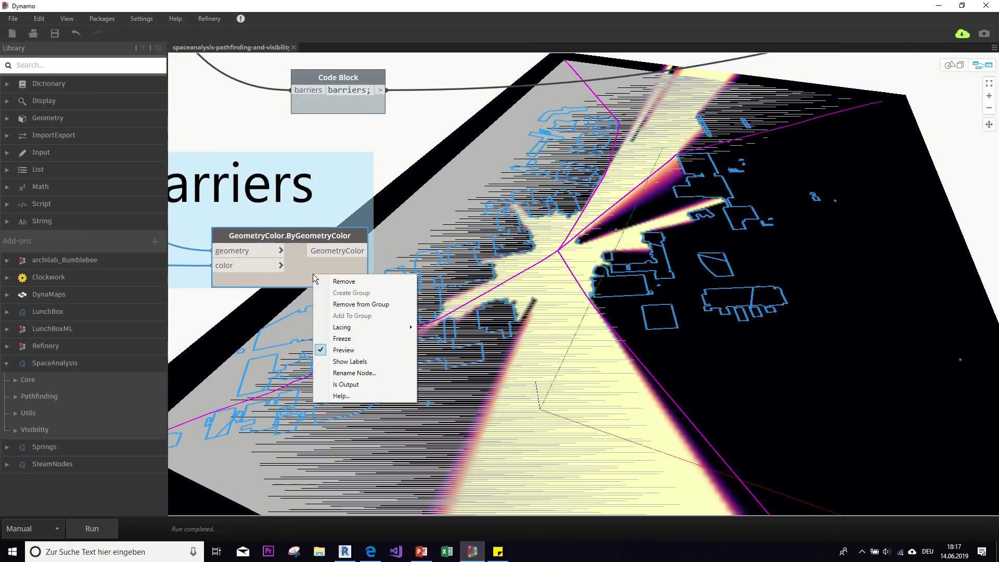
pyautogui.click(601, 338)
pyautogui.scroll(-3, 601, 337)
pyautogui.moveTo(601, 337); pyautogui.dragTo(549, 436, button='middle')
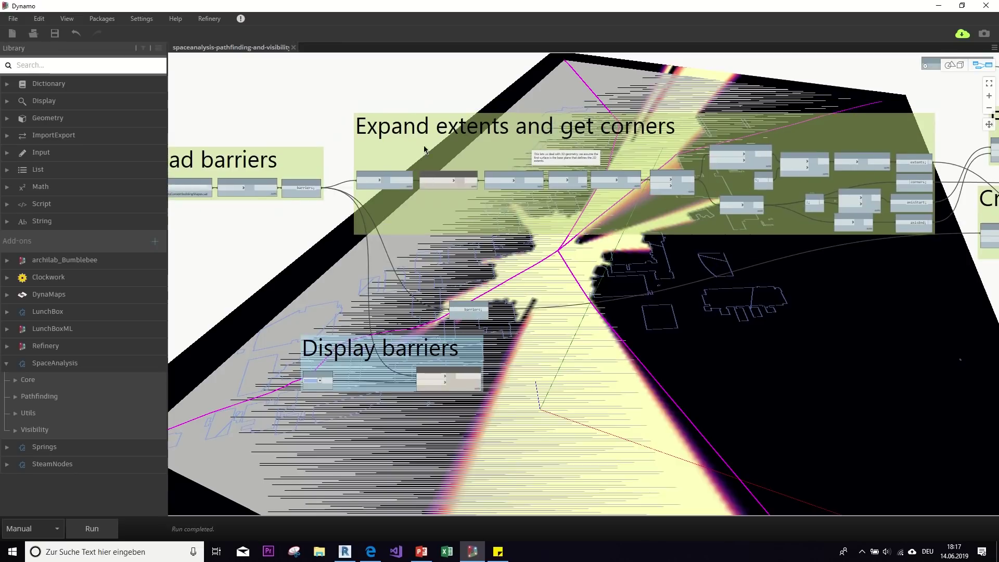
pyautogui.scroll(4, 491, 217)
pyautogui.rightClick(487, 217)
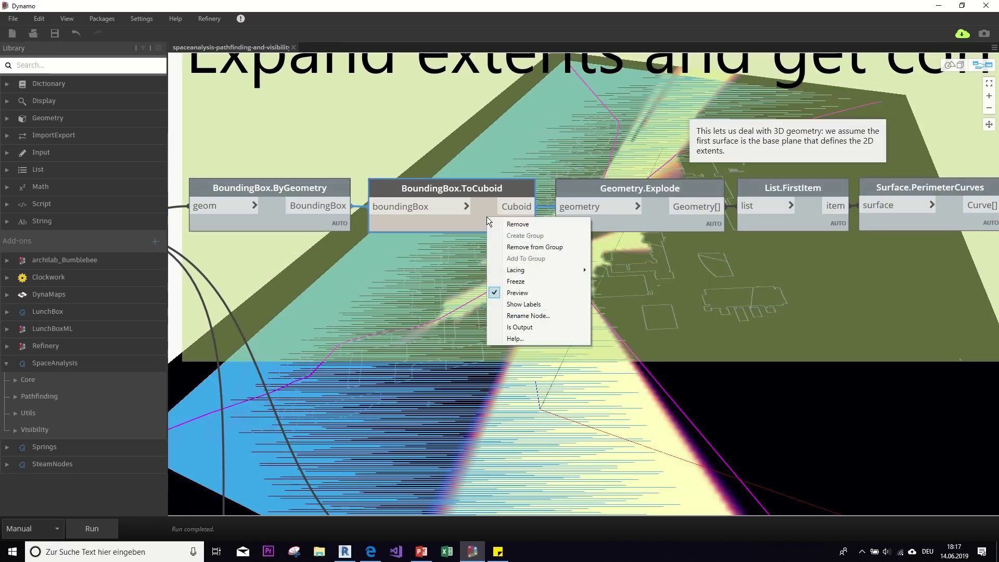
pyautogui.click(517, 293)
# - Pan across the focal point, lattice, paths and visibility groups, then switch to 3D preview navigation
pyautogui.scroll(-4, 517, 270)
pyautogui.moveTo(517, 268); pyautogui.dragTo(184, 266, button='middle')
pyautogui.scroll(2, 520, 252)
pyautogui.moveTo(519, 251); pyautogui.dragTo(382, 224, button='middle')
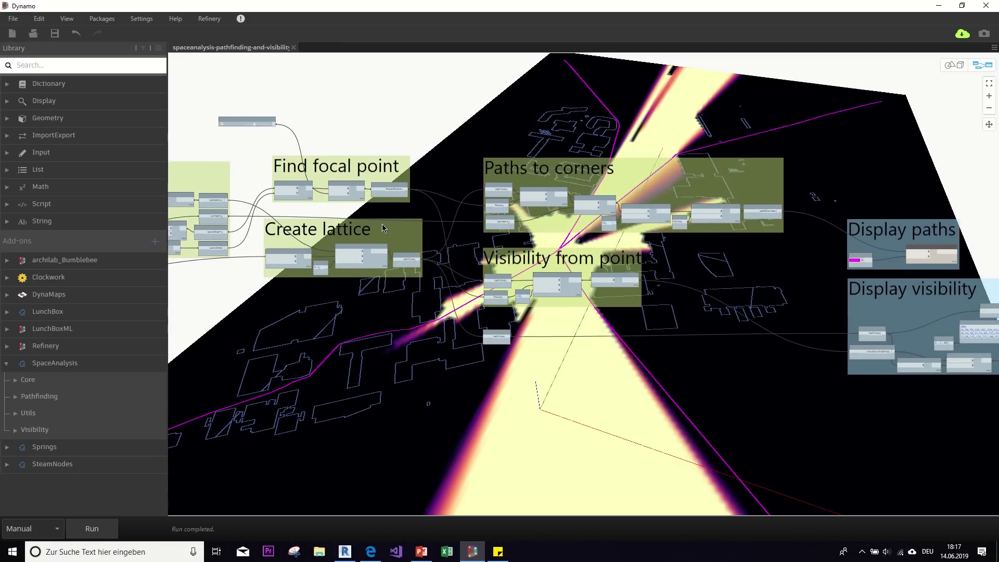
pyautogui.scroll(2, 535, 273)
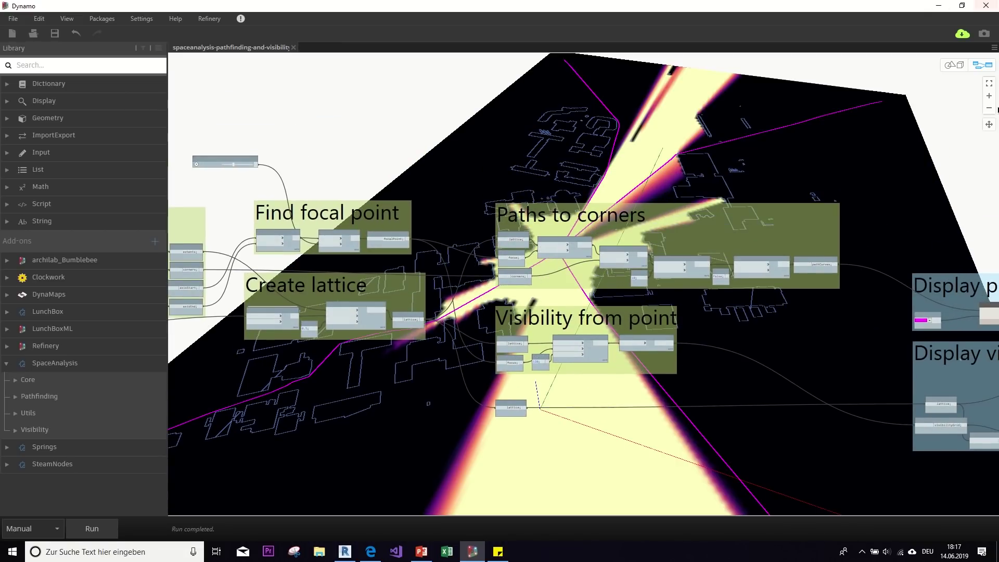
pyautogui.click(954, 66)
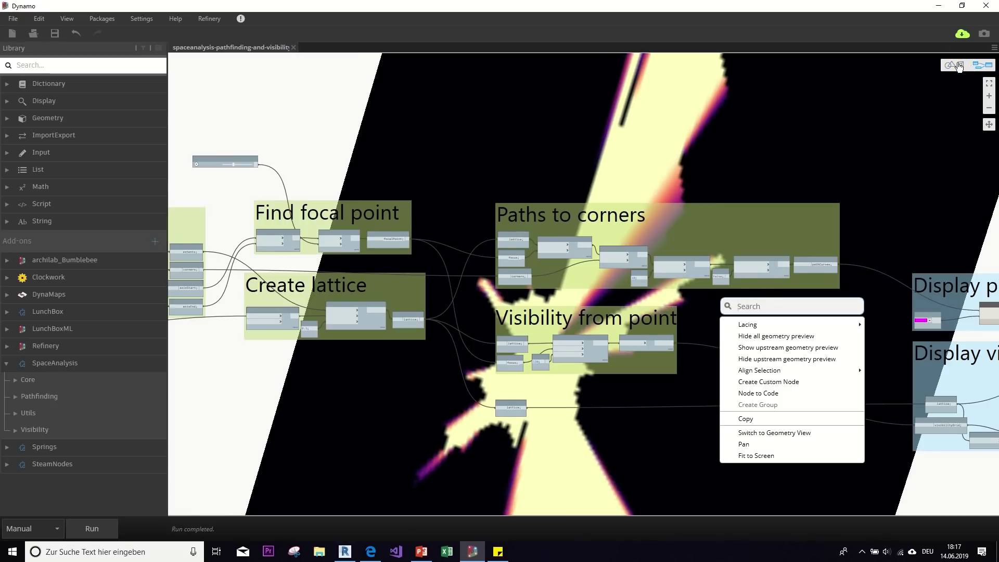
# - Orbit and zoom out the 3D preview to see the whole campus heat map, then return to the node graph
pyautogui.click(954, 65)
pyautogui.moveTo(742, 192); pyautogui.dragTo(732, 149, button='right')
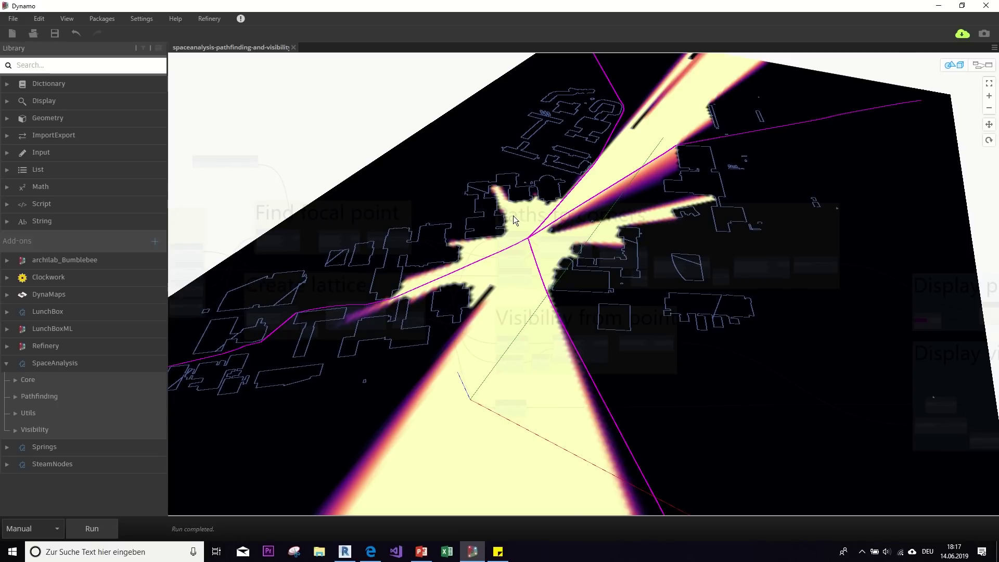
pyautogui.scroll(2, 478, 192)
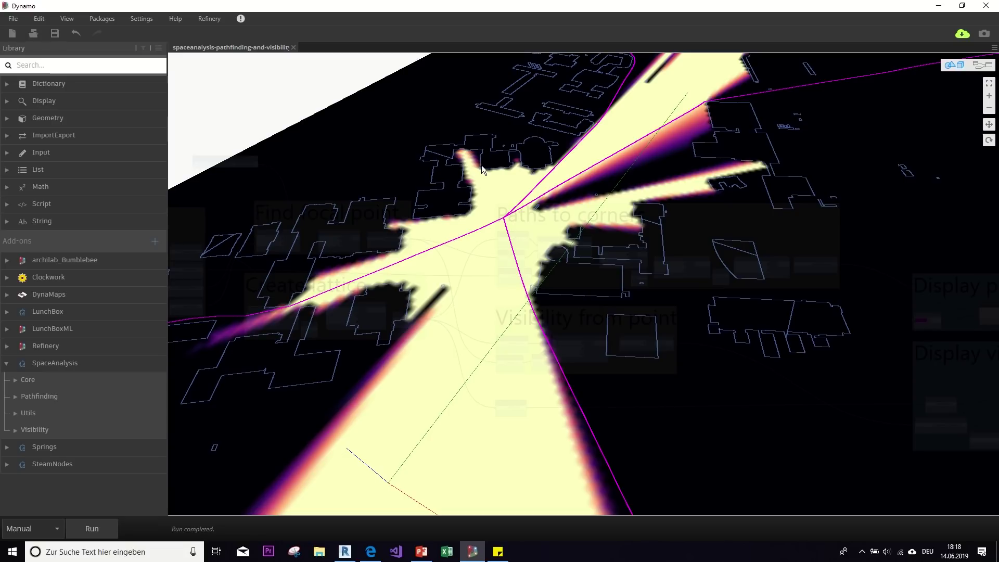
pyautogui.scroll(-2, 548, 237)
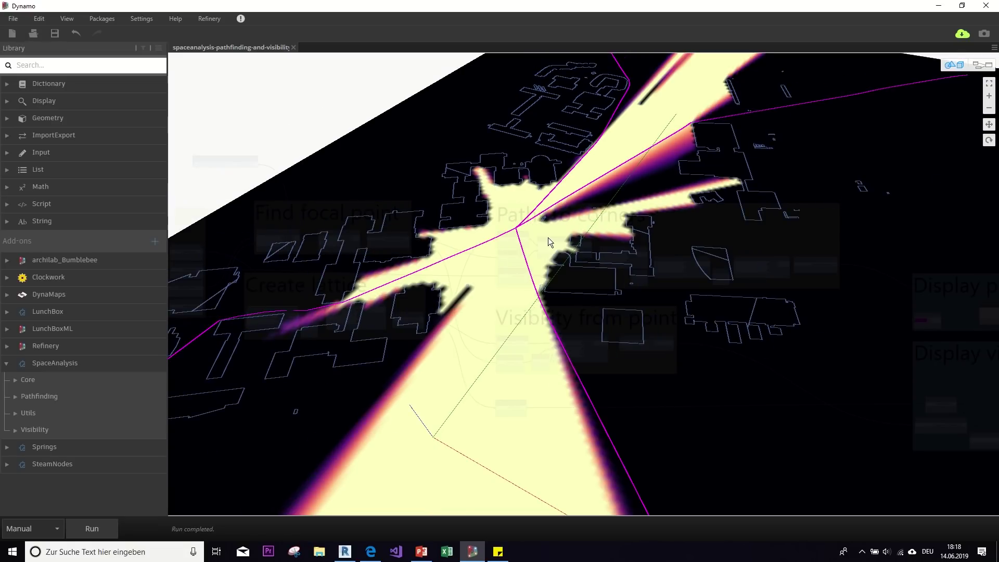
pyautogui.scroll(-3, 527, 226)
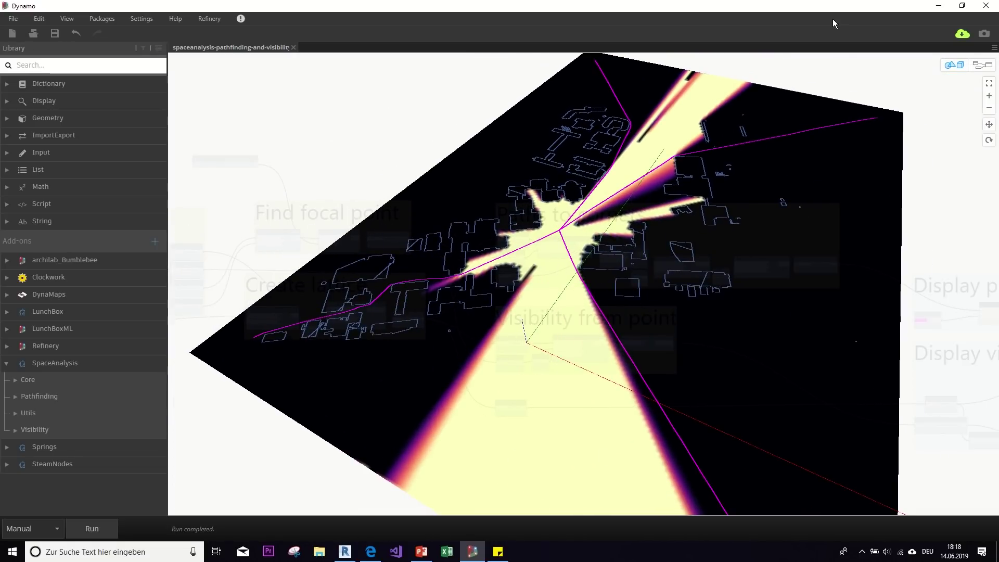
pyautogui.click(982, 64)
# - Pan and zoom the canvas to inspect the Visibility from point group
pyautogui.moveTo(584, 121); pyautogui.dragTo(350, 70, button='middle')
pyautogui.rightClick(331, 150)
pyautogui.press('Escape')
pyautogui.scroll(2, 460, 198)
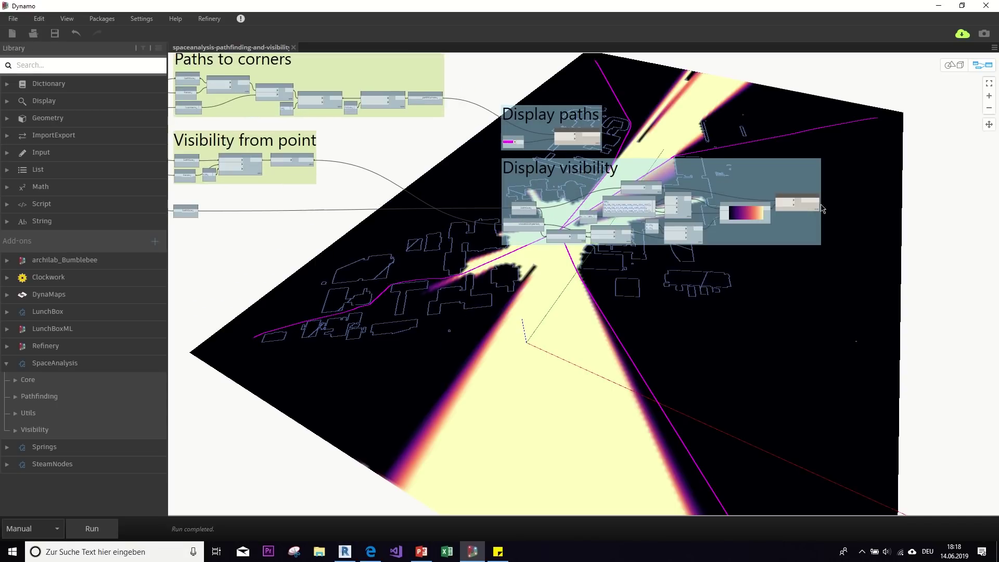
pyautogui.scroll(5, 364, 189)
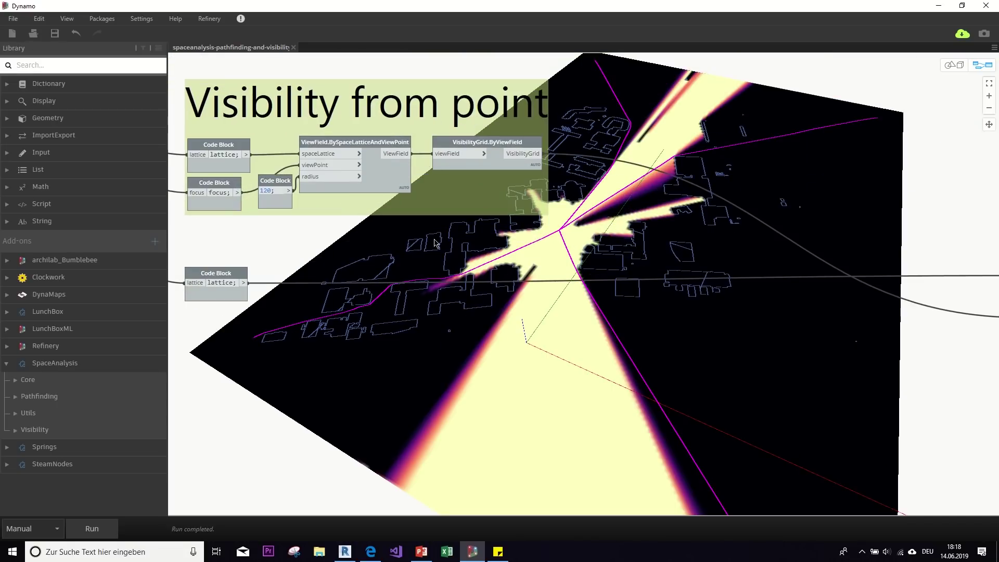
pyautogui.scroll(2, 363, 224)
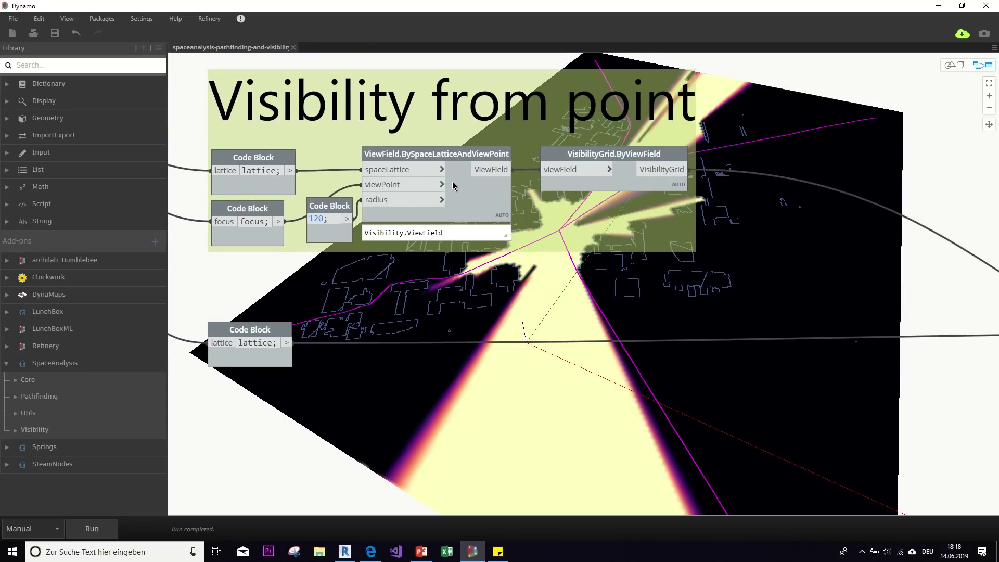
pyautogui.scroll(-6, 606, 298)
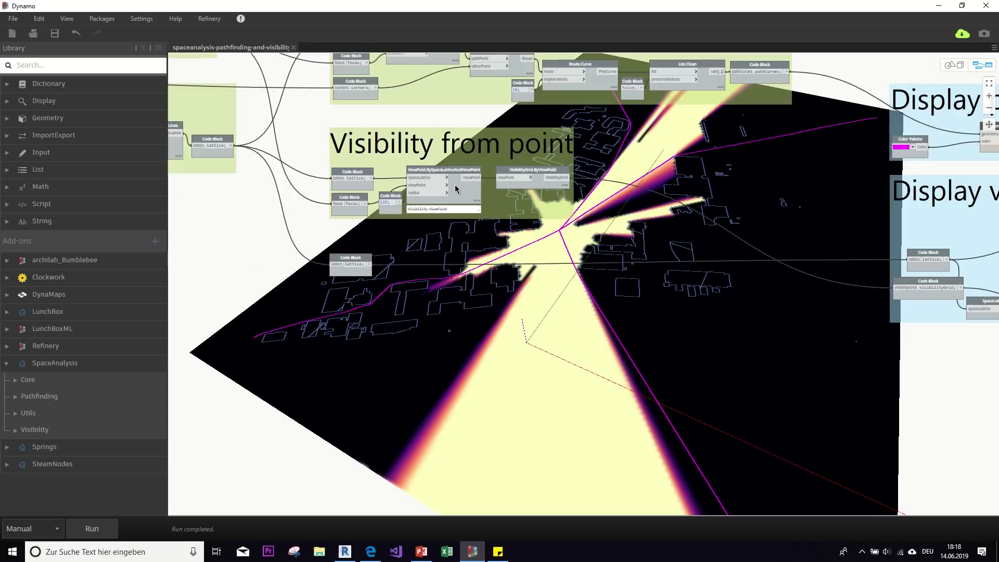
# - Center and zoom in on the Paths to corners group until its nodes are legible
pyautogui.moveTo(606, 298); pyautogui.dragTo(465, 295, button='middle')
pyautogui.scroll(3, 377, 181)
pyautogui.moveTo(389, 180); pyautogui.dragTo(391, 230, button='middle')
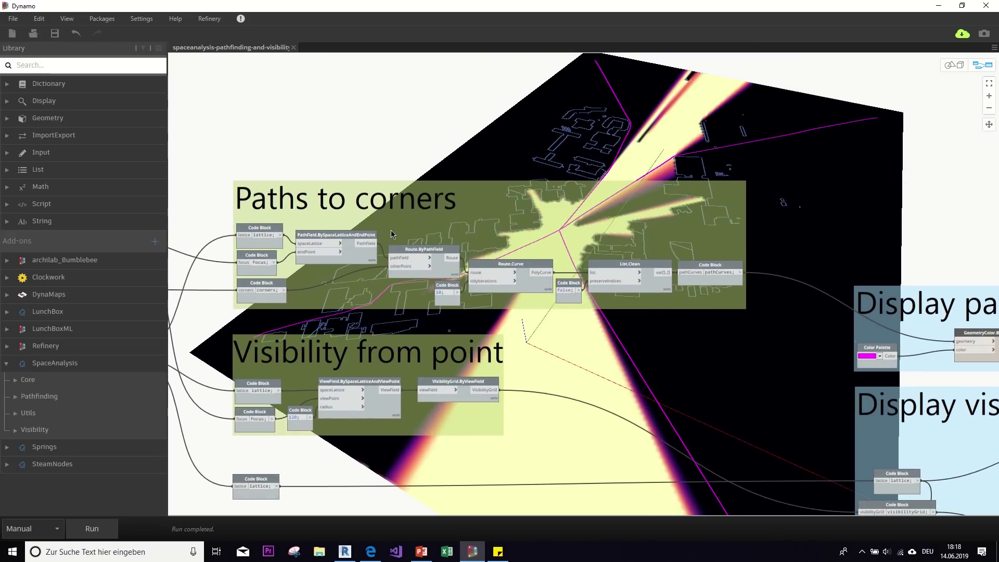
pyautogui.scroll(1, 416, 231)
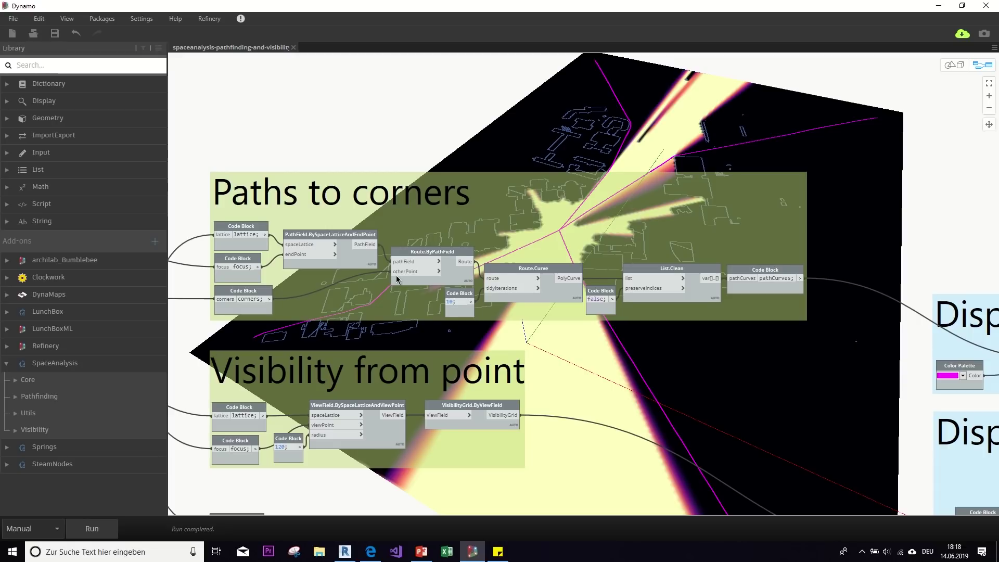
# - Select Route.ByPathField and preview its output, a List {4} of routes
pyautogui.scroll(3, 397, 278)
pyautogui.scroll(-3, 417, 289)
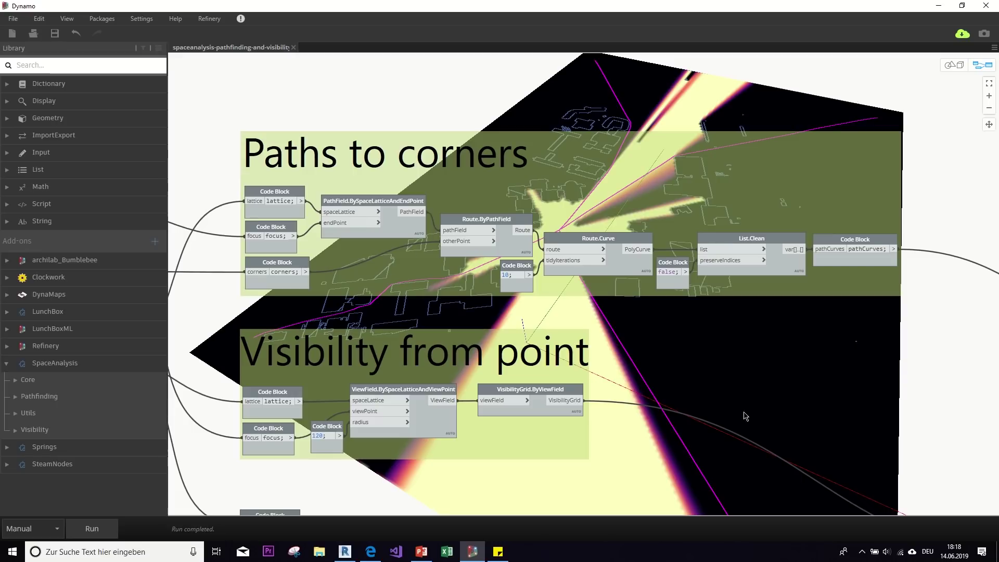
pyautogui.scroll(1, 319, 286)
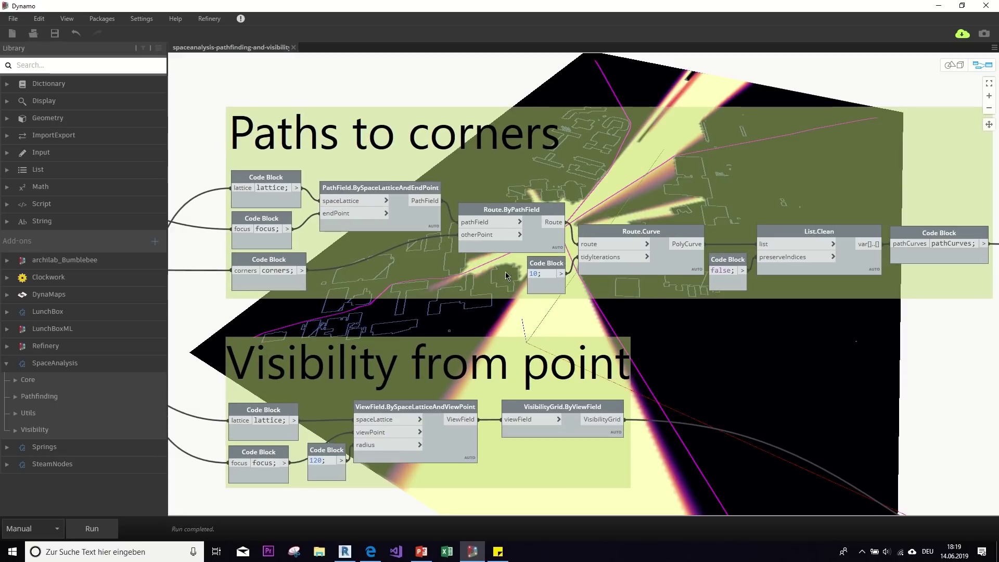
pyautogui.click(489, 240)
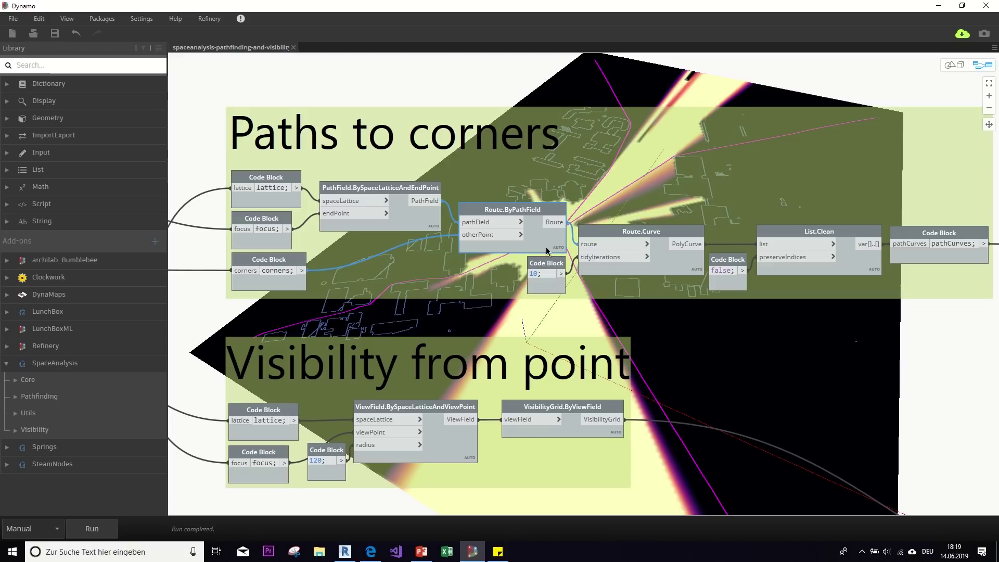
pyautogui.moveTo(485, 253)
# - Bring Find focal point and Create lattice into view and switch the run mode to Automatic
pyautogui.scroll(-5, 489, 203)
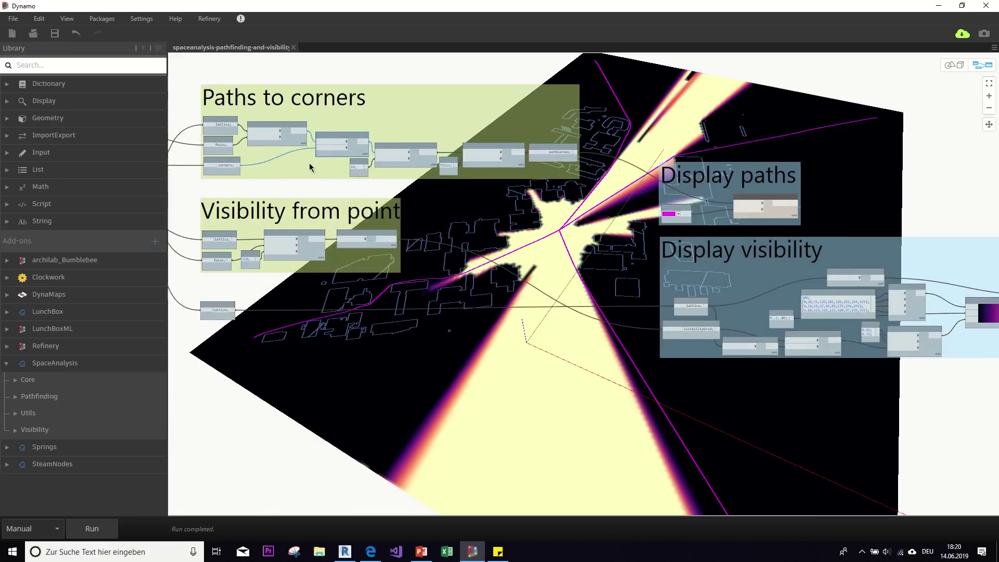
pyautogui.scroll(3, 700, 228)
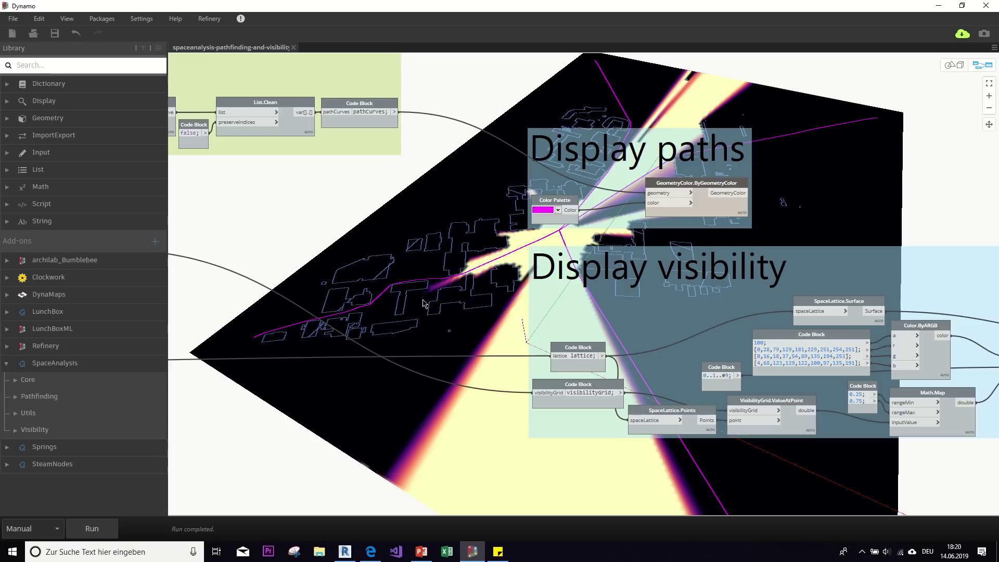
pyautogui.scroll(-2, 566, 257)
pyautogui.moveTo(208, 182); pyautogui.dragTo(733, 304, button='middle')
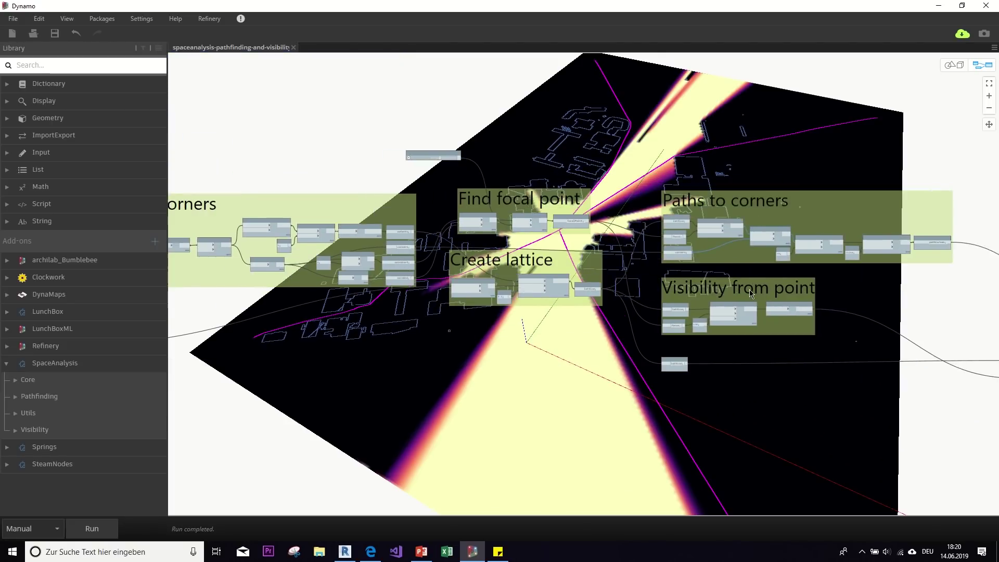
pyautogui.scroll(-2, 582, 276)
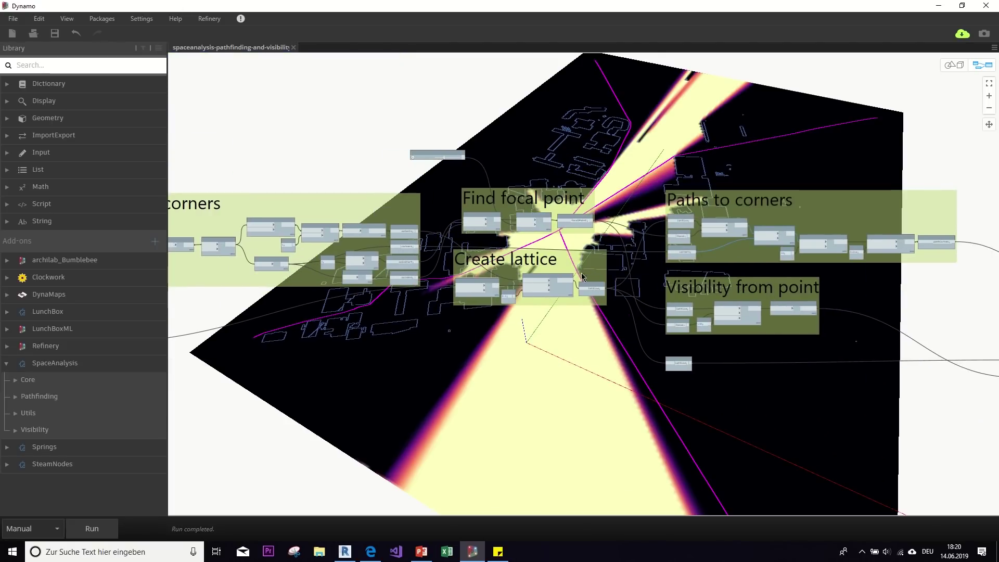
pyautogui.click(45, 528)
pyautogui.click(39, 489)
# - Move the Focal point slider from 0.36 to 0.47 along the site diagonal
pyautogui.scroll(6, 397, 223)
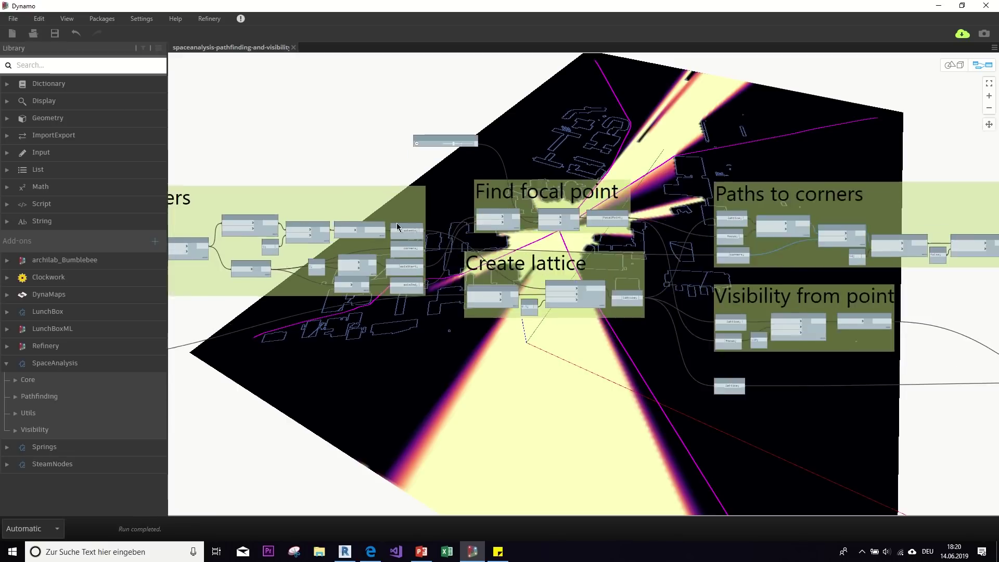
pyautogui.moveTo(374, 199); pyautogui.dragTo(281, 205, button='middle')
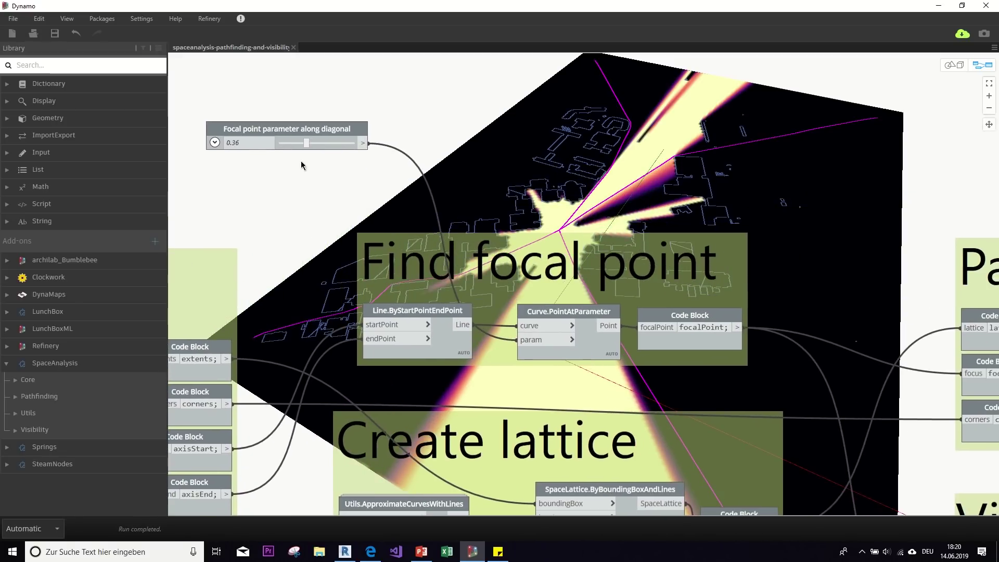
pyautogui.moveTo(306, 144)
pyautogui.mouseDown()
pyautogui.moveTo(322, 145)
pyautogui.moveTo(312, 146)
pyautogui.mouseUp()
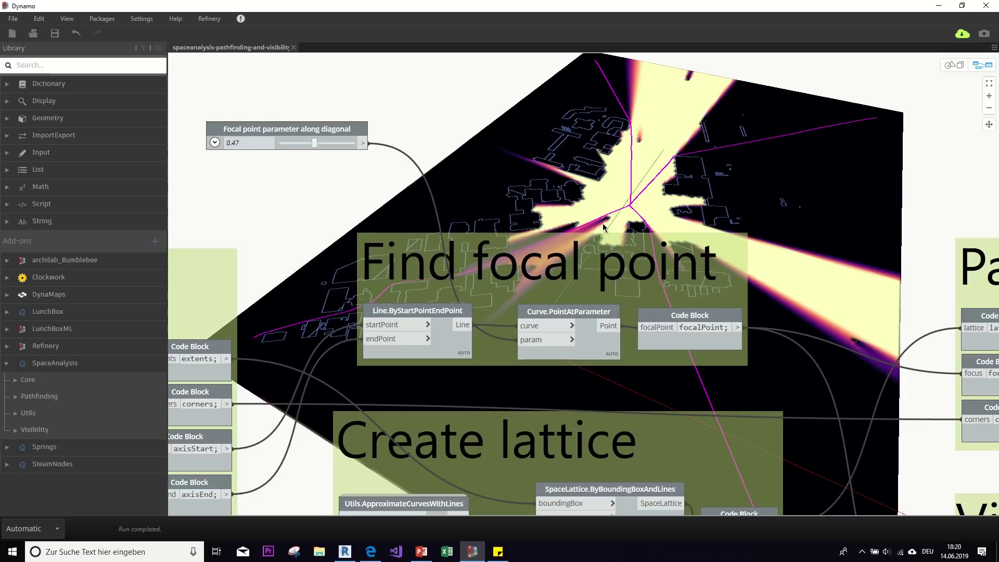
pyautogui.scroll(-1, 572, 203)
pyautogui.scroll(-5, 585, 216)
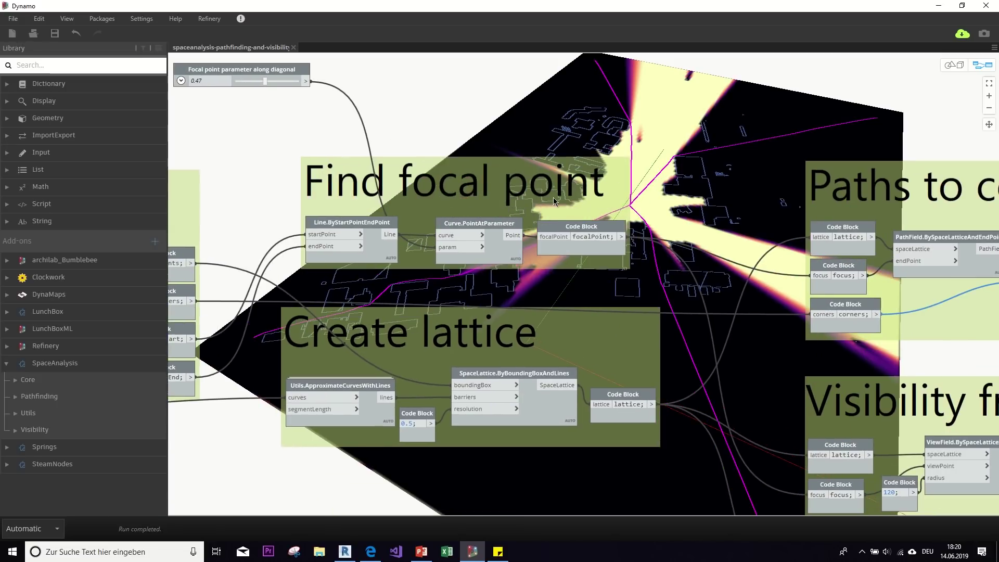
pyautogui.scroll(-5, 518, 221)
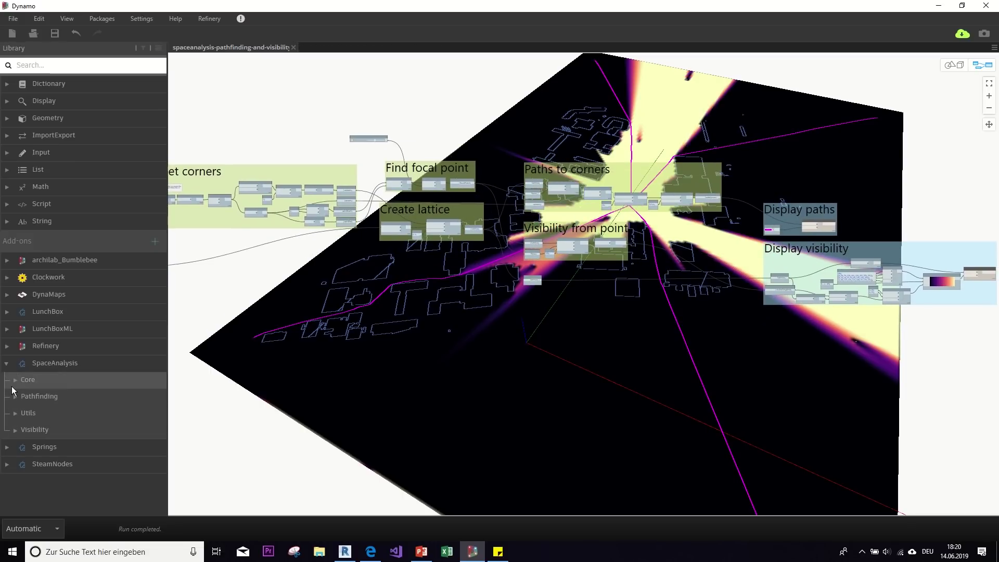
# - Expand SpaceAnalysis > Pathfinding to list PathField and Route, and pan to the display groups
pyautogui.click(18, 397)
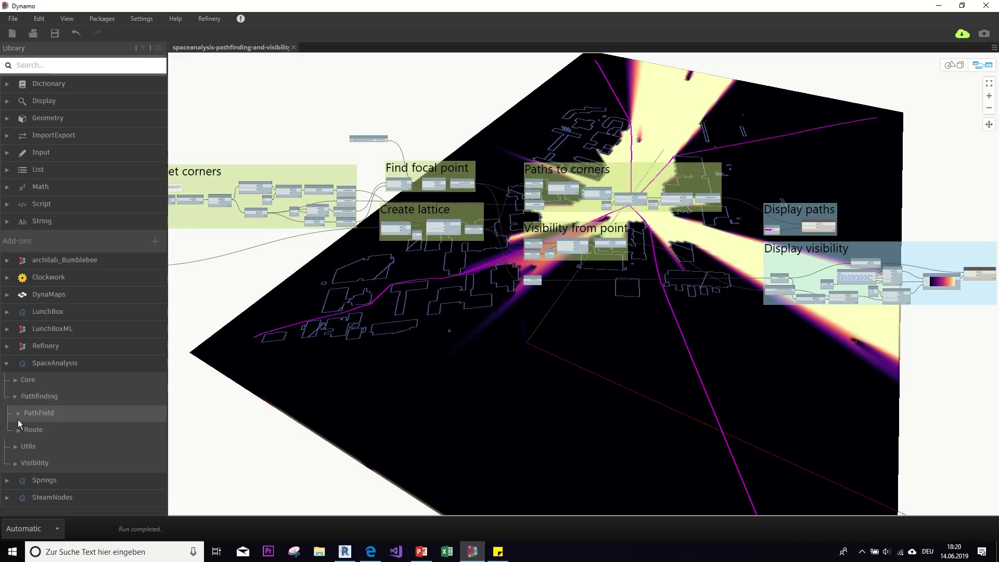
pyautogui.moveTo(604, 310); pyautogui.dragTo(409, 284, button='middle')
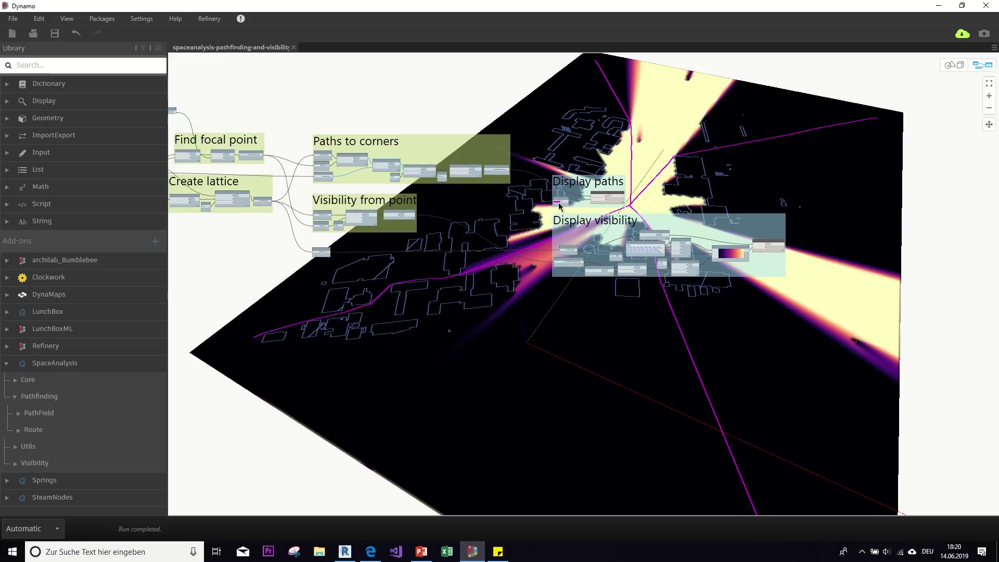
pyautogui.scroll(3, 730, 271)
pyautogui.scroll(3, 731, 270)
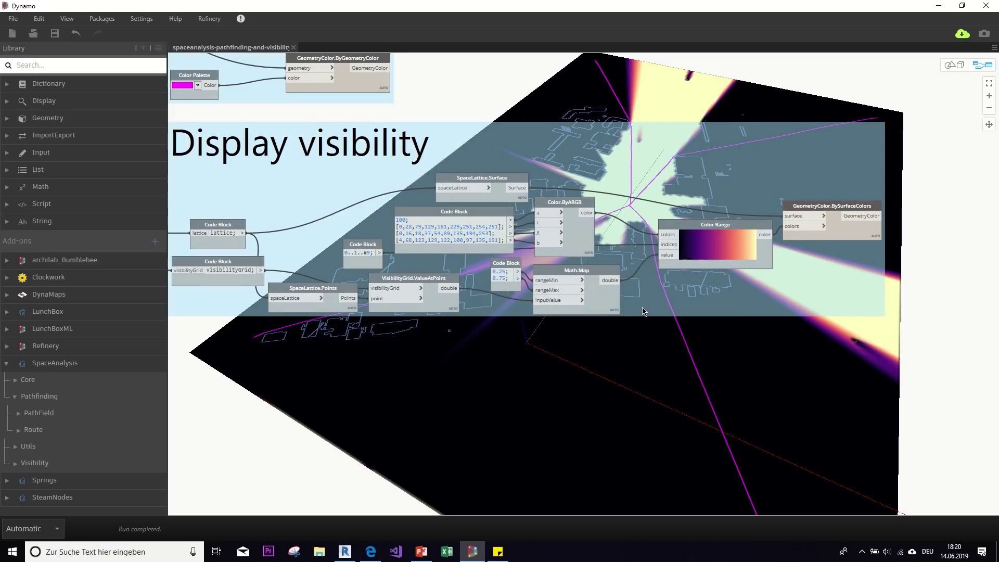
pyautogui.scroll(-2, 642, 314)
# - Pan and zoom across the graph to bring the Load barriers group into view
pyautogui.moveTo(314, 242); pyautogui.dragTo(468, 242, button='middle')
pyautogui.scroll(-5, 467, 242)
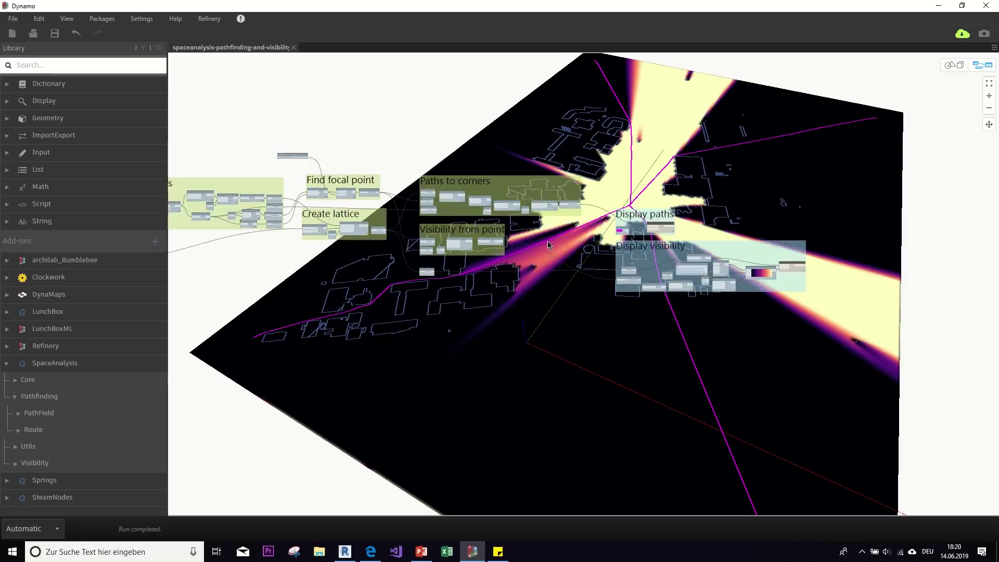
pyautogui.scroll(3, 416, 281)
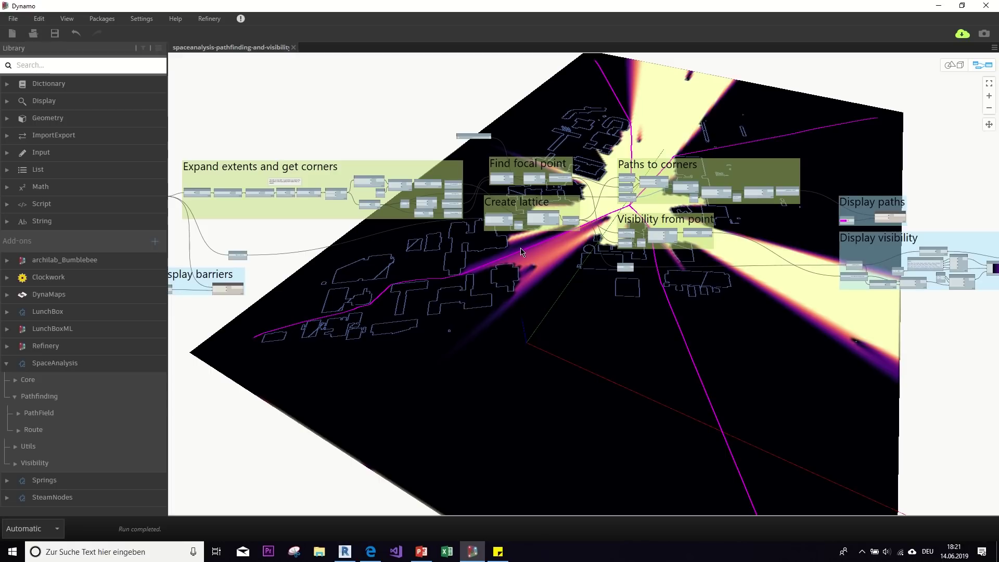
pyautogui.scroll(-2, 285, 287)
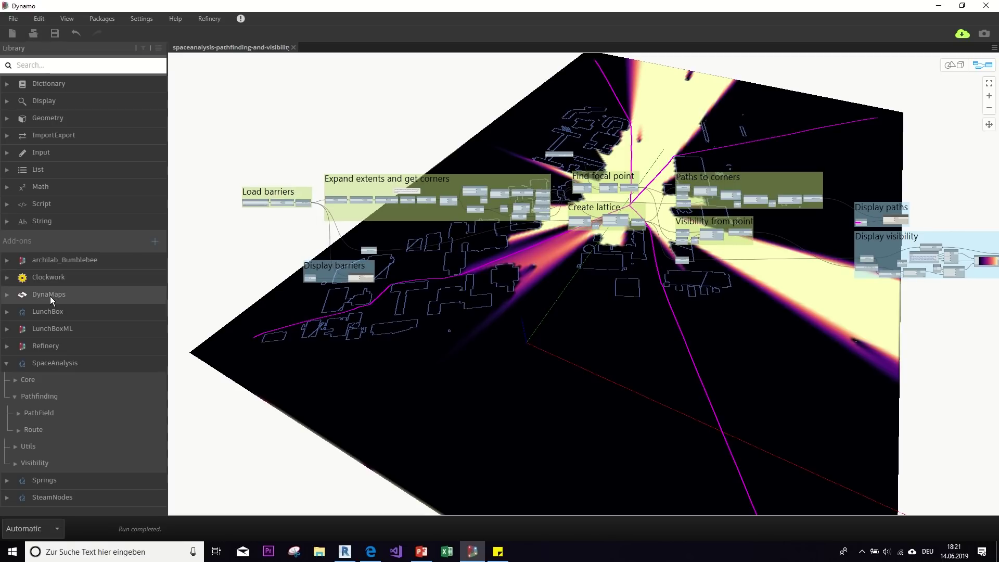
pyautogui.scroll(2, 251, 241)
pyautogui.scroll(4, 292, 220)
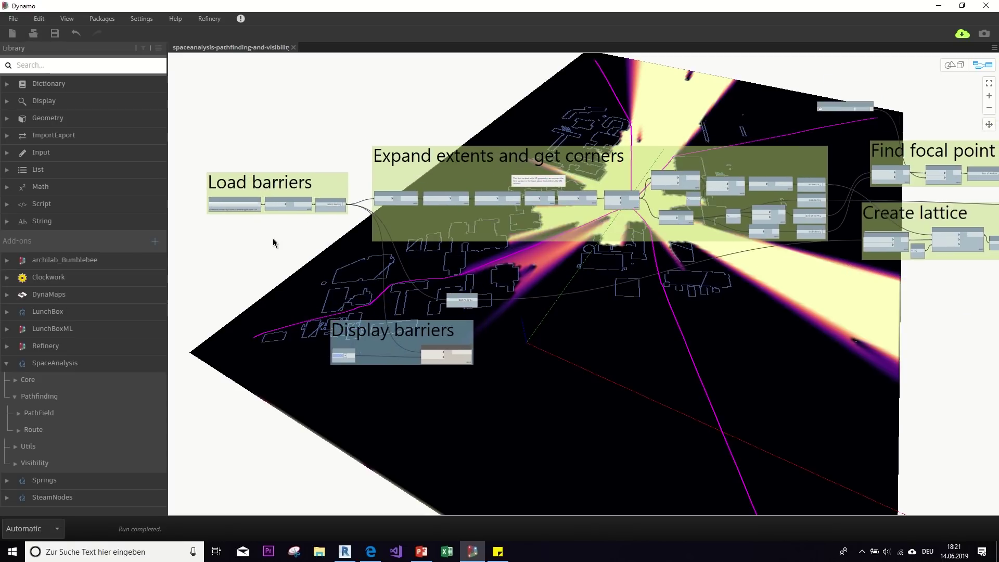